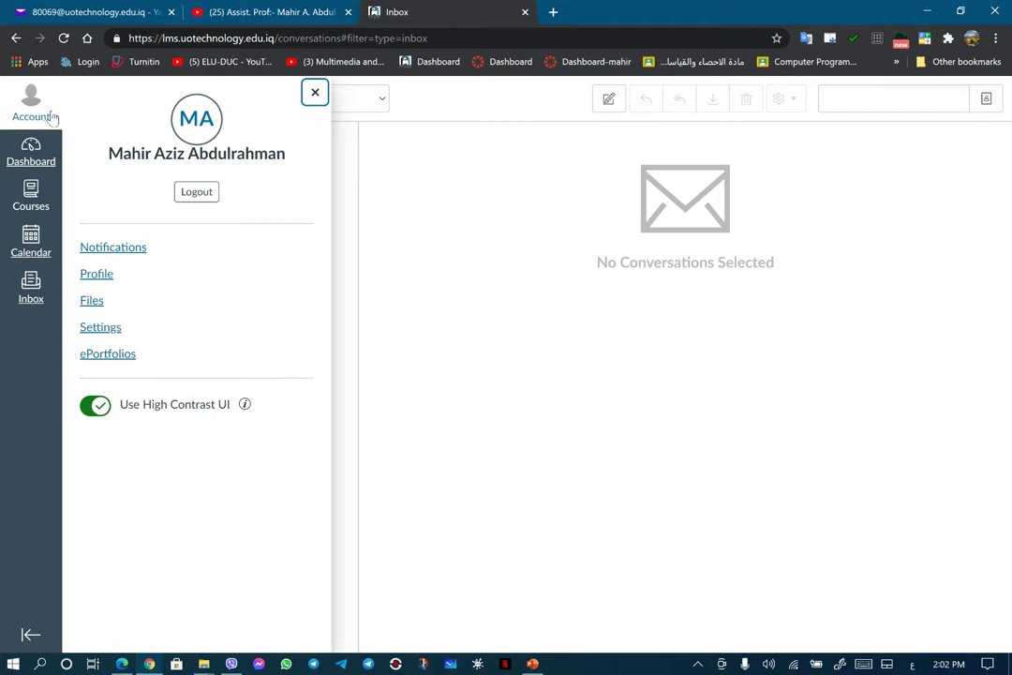
Step: Leave the inbox and open the Dashboard showing the University of Technology welcome announcement
left_click(315, 92)
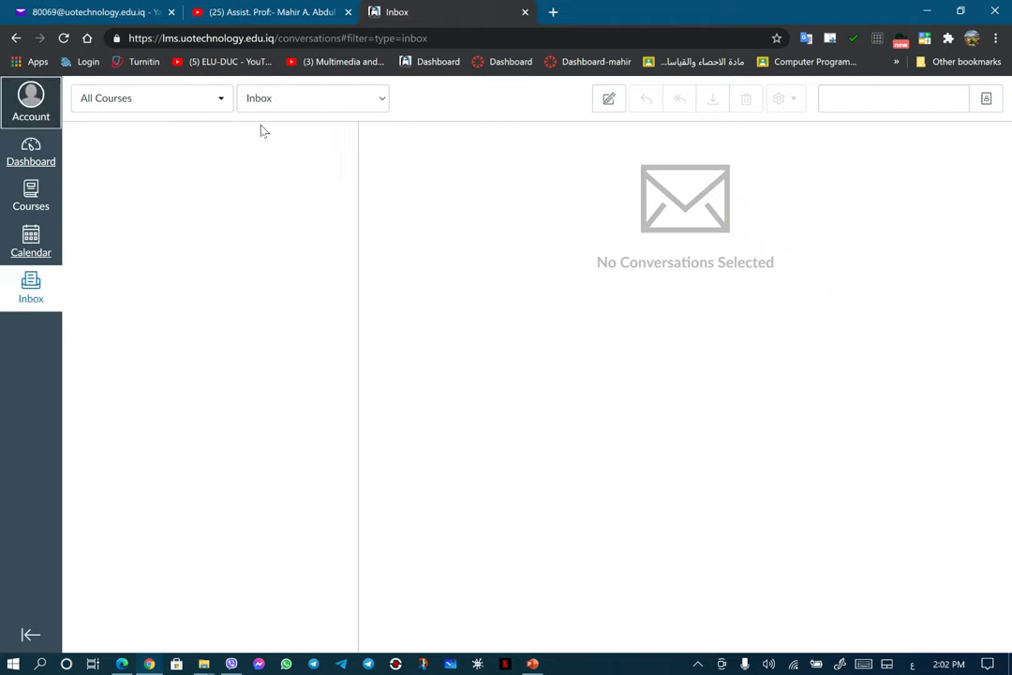
left_click(26, 112)
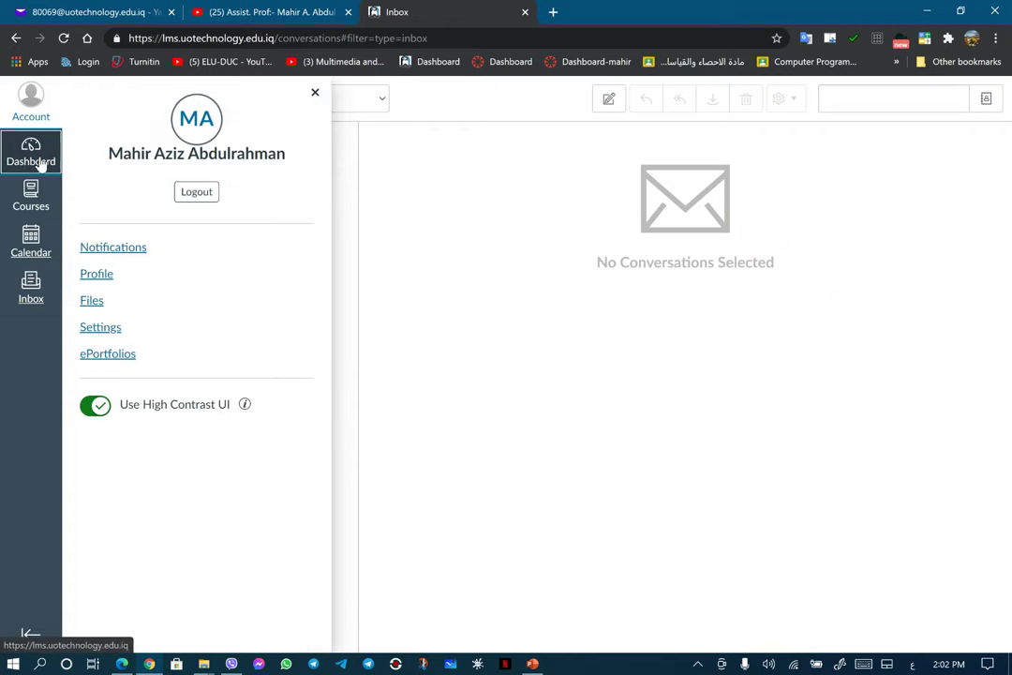
left_click(39, 161)
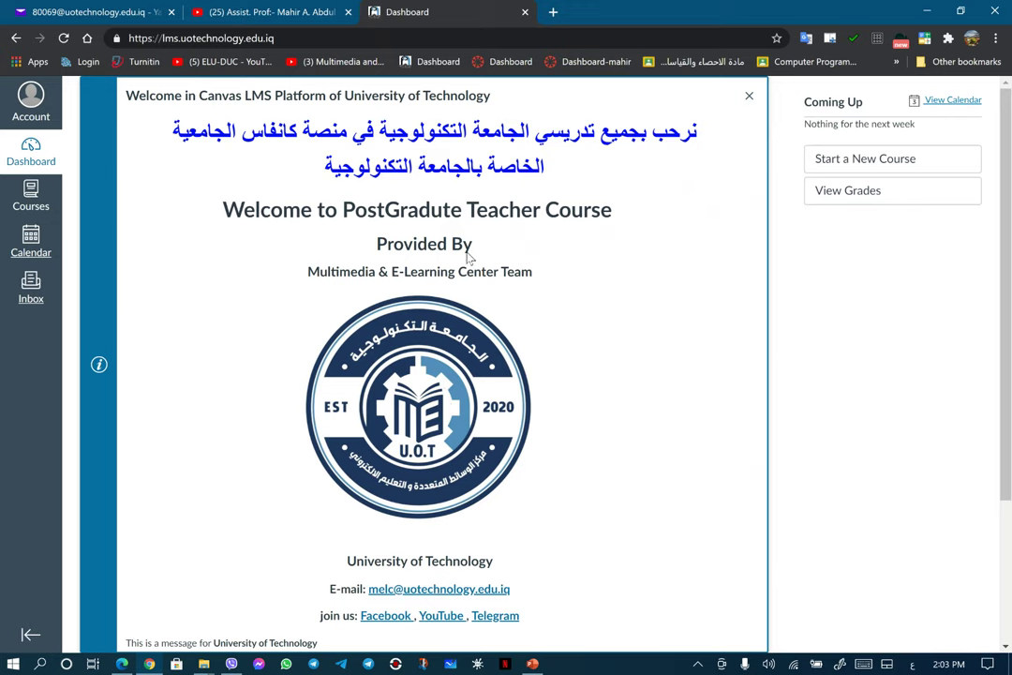
Step: Open the Notification Preferences page from the Account tray
left_click(31, 98)
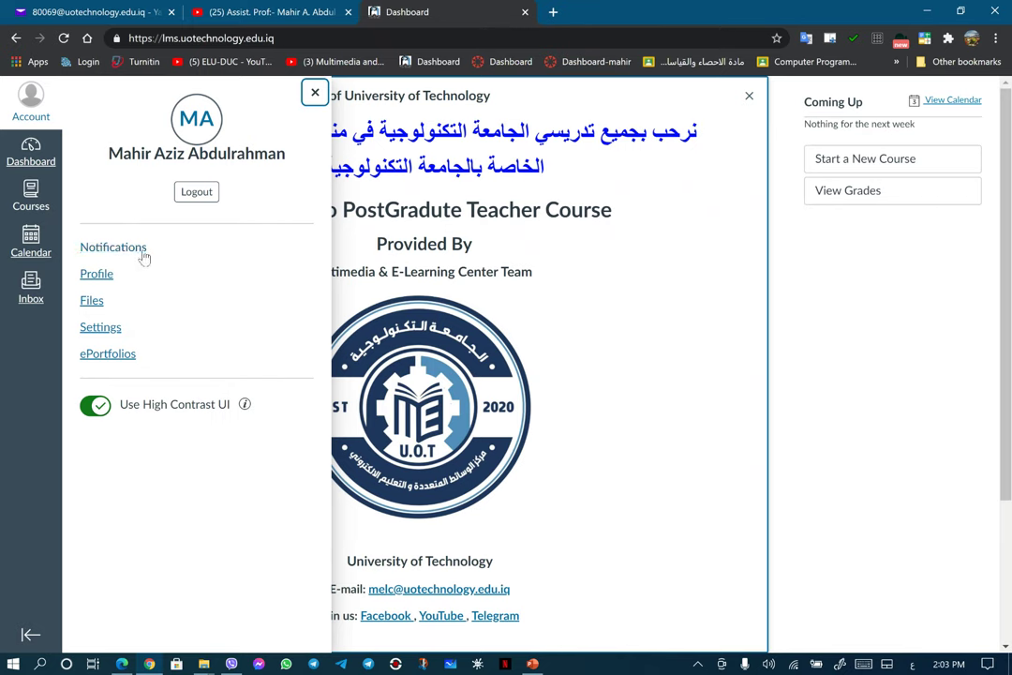
mouse_move(145, 258)
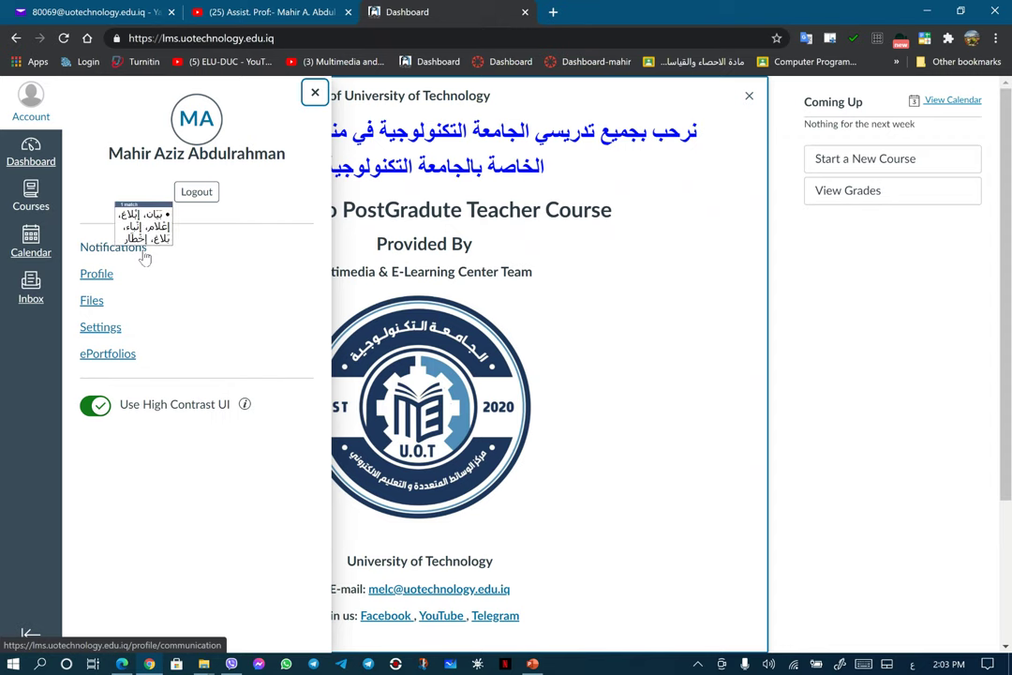
left_click(126, 252)
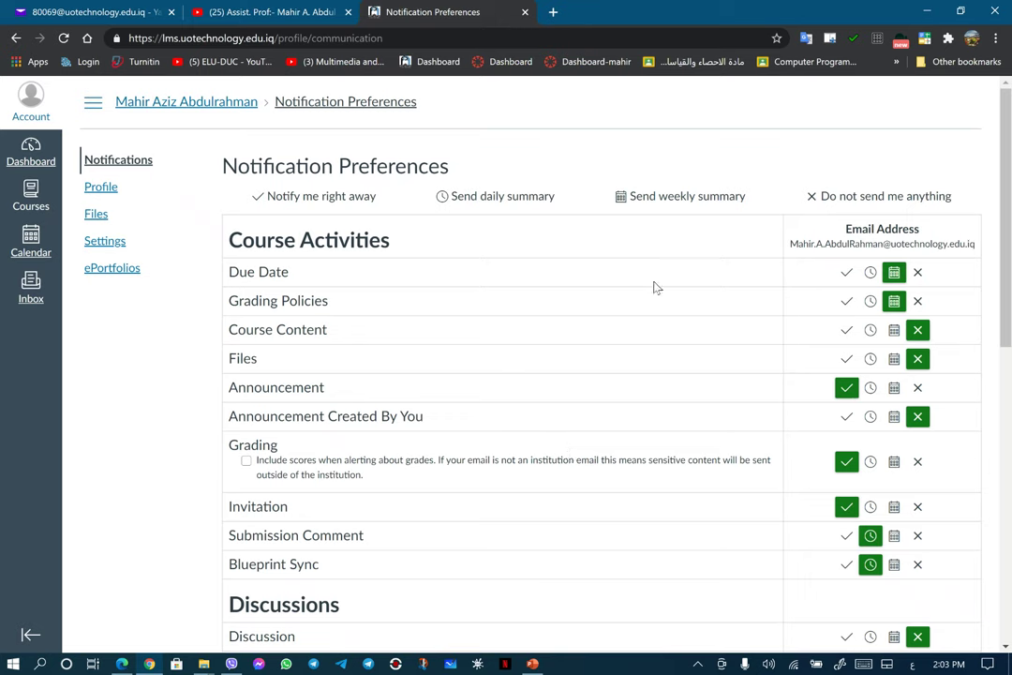
Step: Cycle Due Date emails through right away, daily and weekly, ending on 'Do not send me anything'
left_click(846, 273)
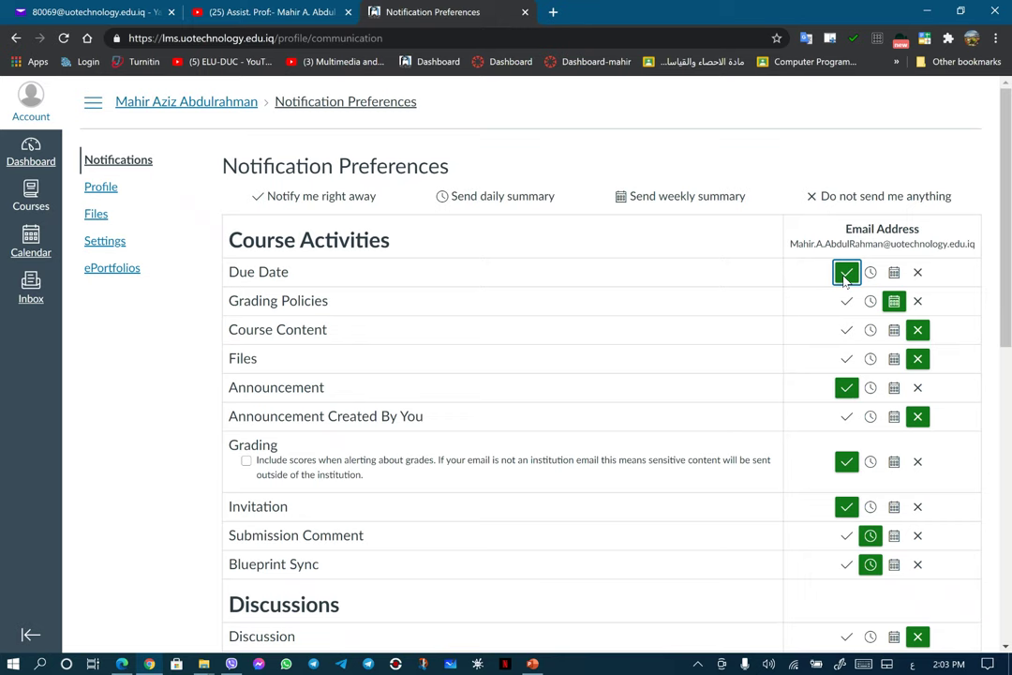
mouse_move(247, 274)
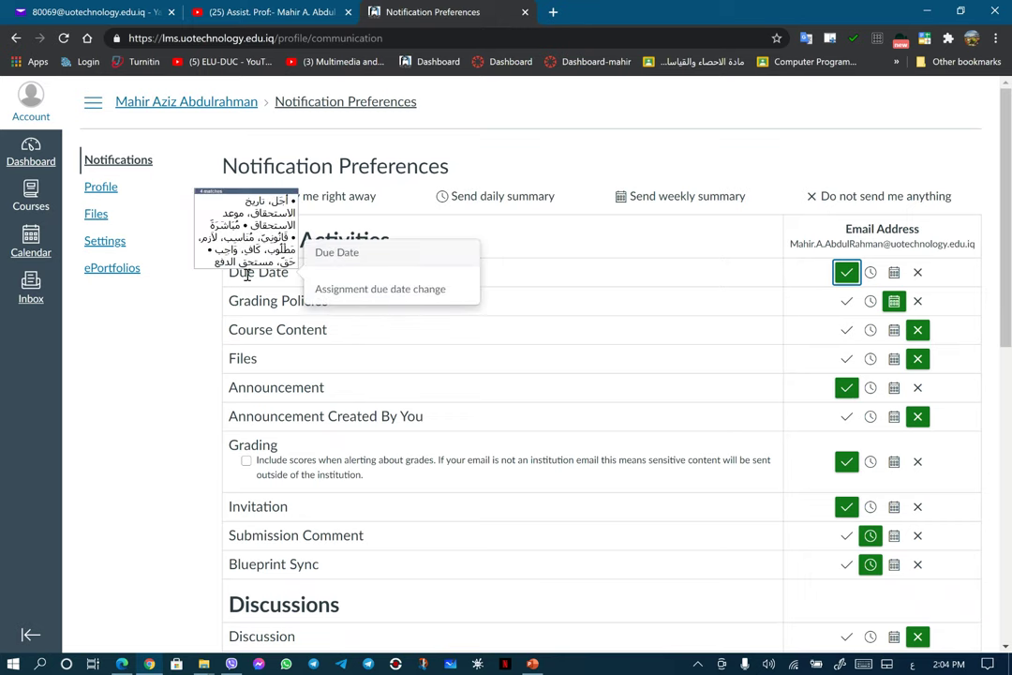
left_click(871, 272)
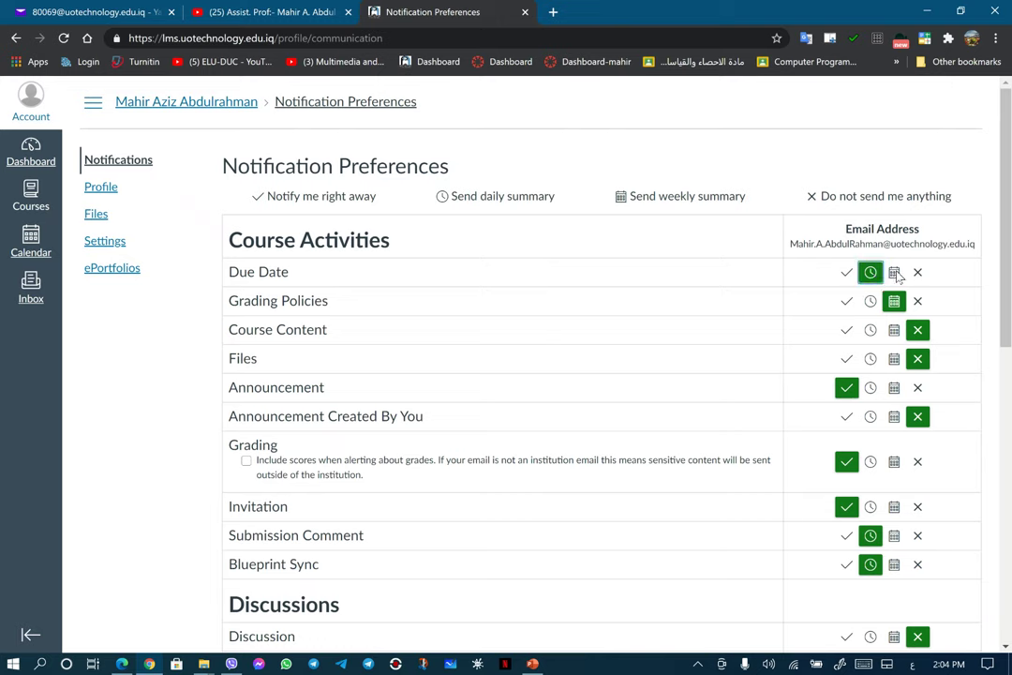
left_click(895, 273)
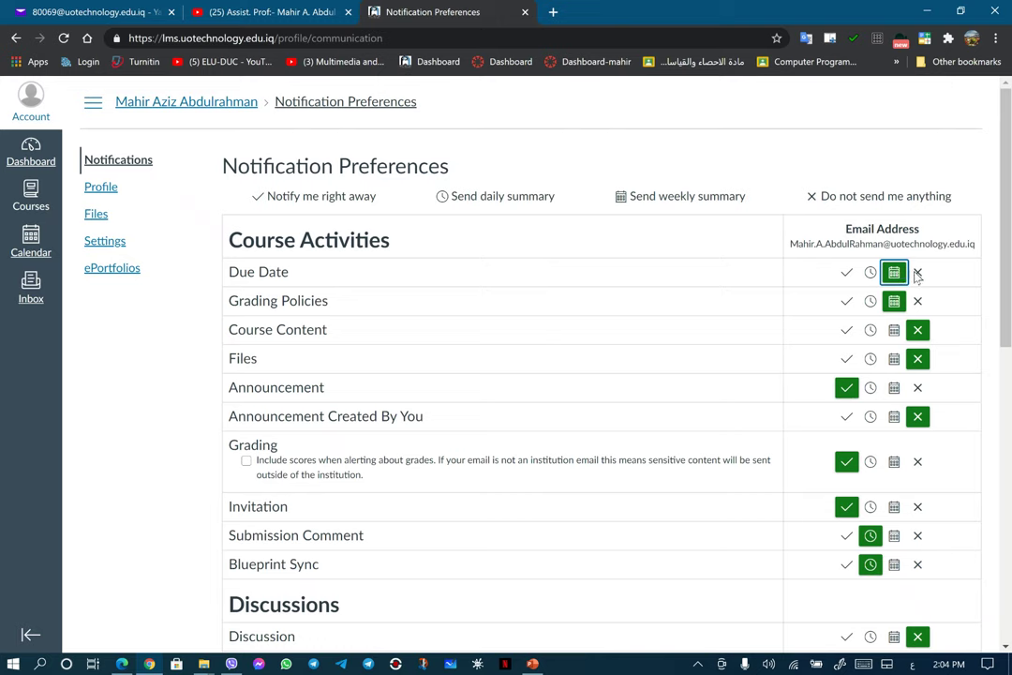
left_click(918, 273)
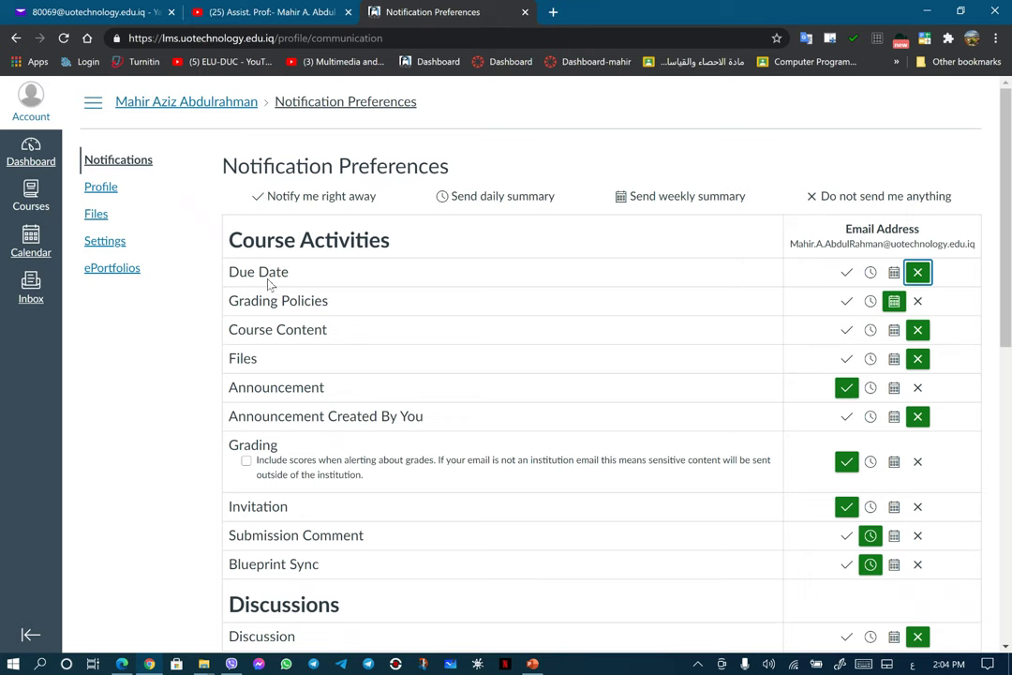
Step: Read the Due Date, Grading Policies and Course Content descriptions, then set Due Date to 'Notify me right away'
mouse_move(271, 278)
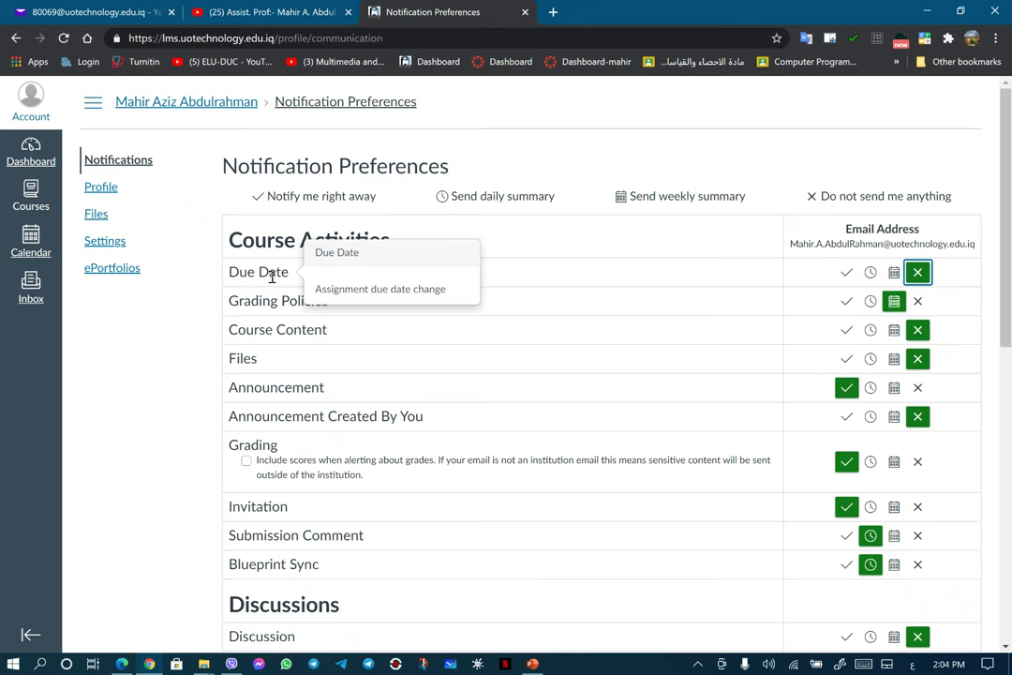
mouse_move(267, 303)
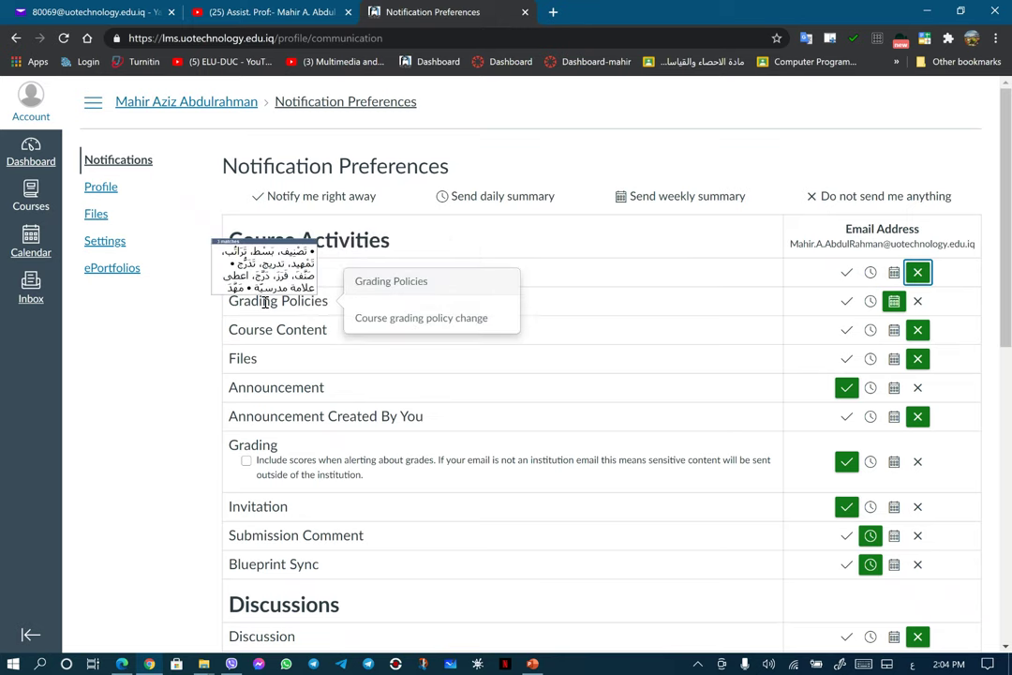
mouse_move(277, 333)
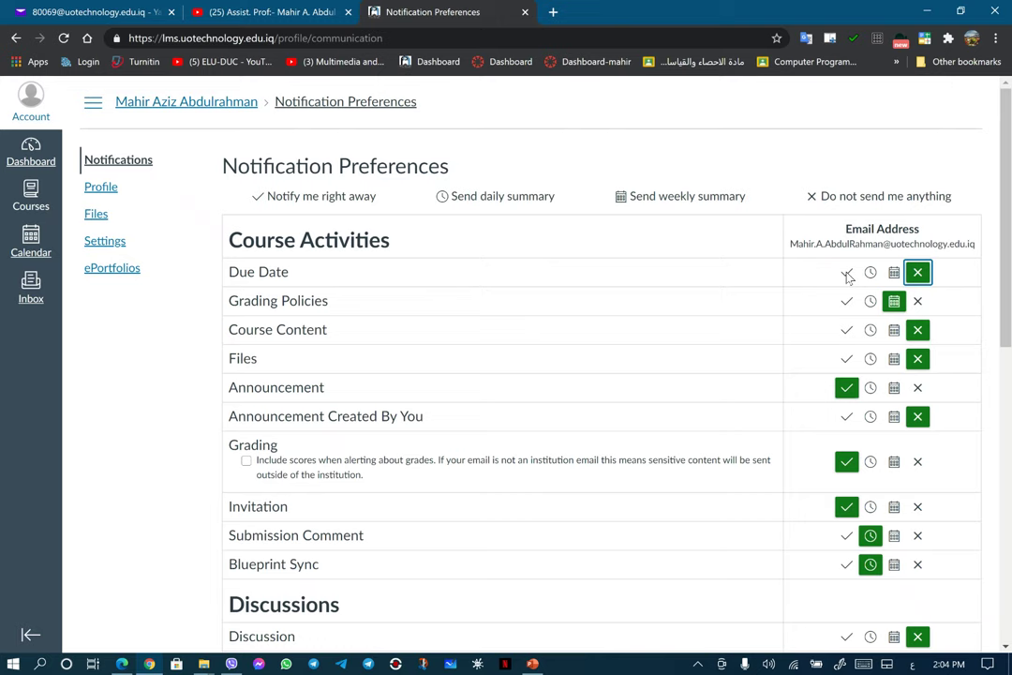
left_click(847, 272)
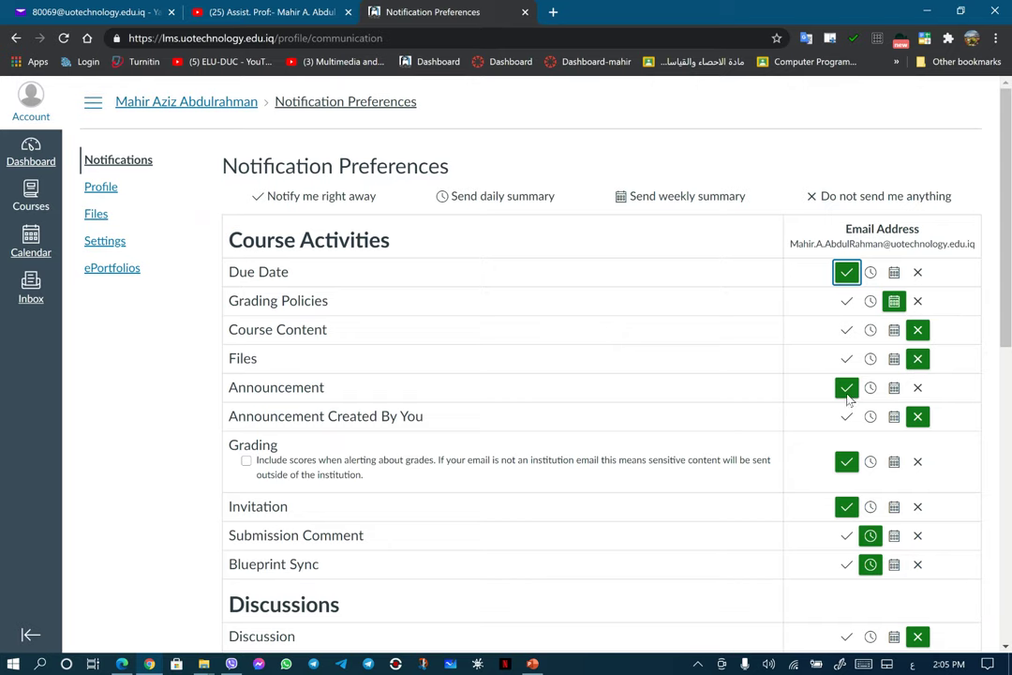
Step: Switch Due Date emails to a weekly summary, matching Grading Policies
scroll(850, 399, "down", 5)
scroll(850, 399, "down", 2)
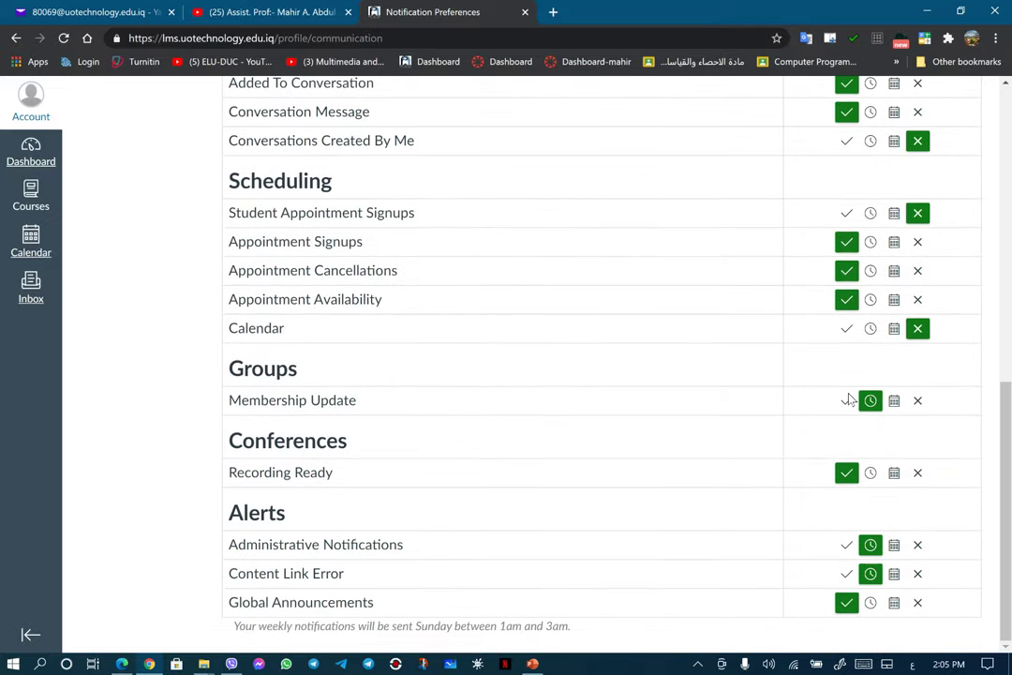
scroll(829, 397, "up", 3)
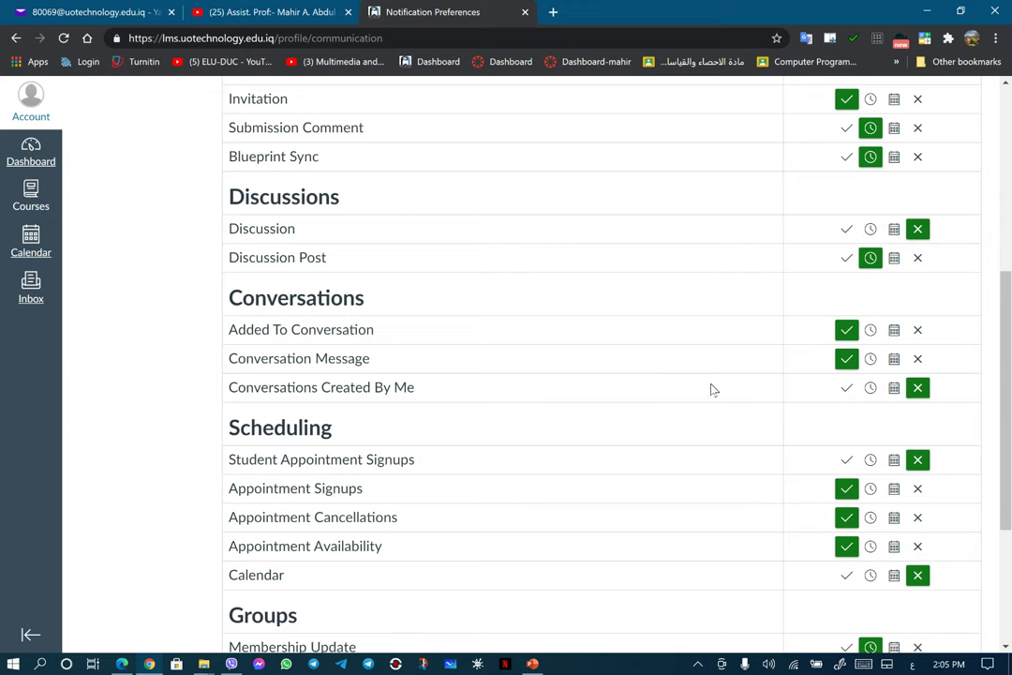
scroll(709, 388, "up", 5)
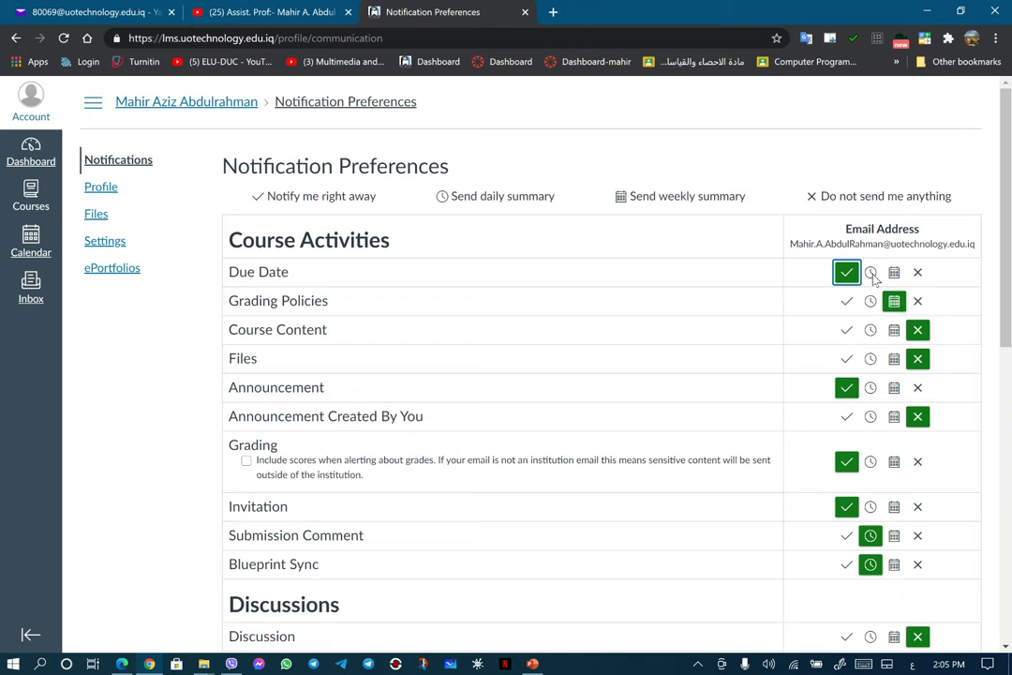
left_click(870, 272)
left_click(893, 273)
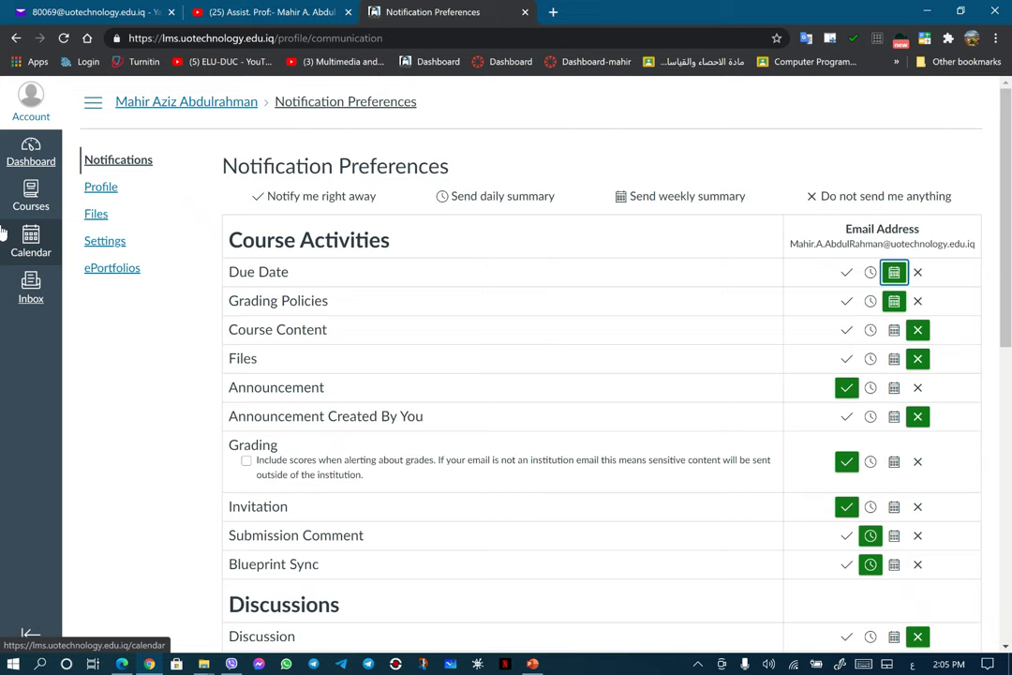
Step: Open the Profile page and switch it into Edit Profile mode
left_click(102, 187)
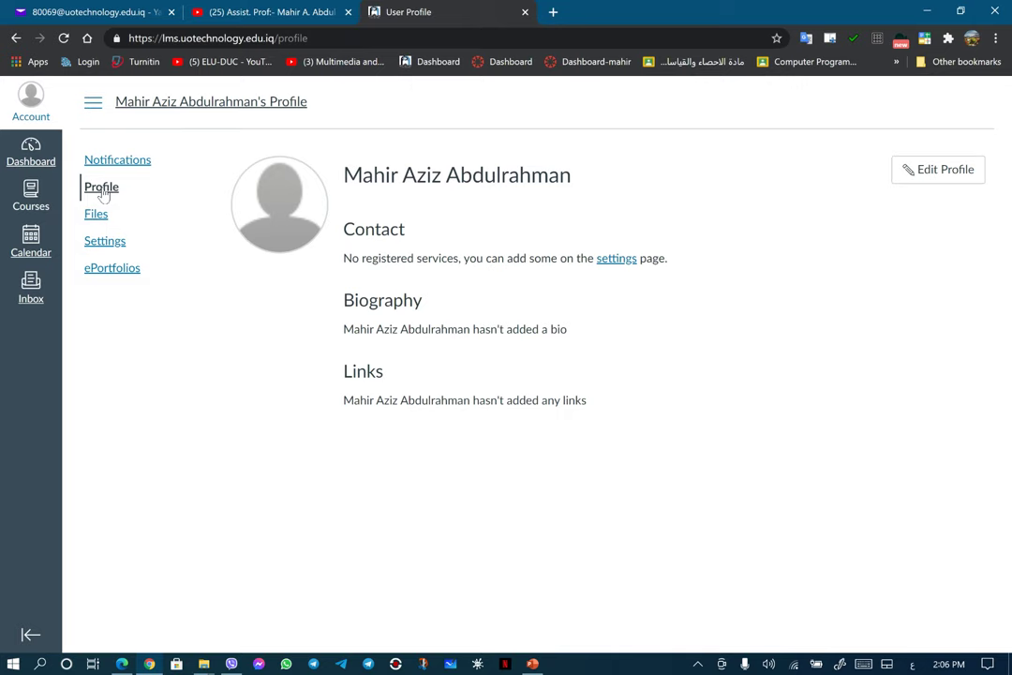
left_click(936, 176)
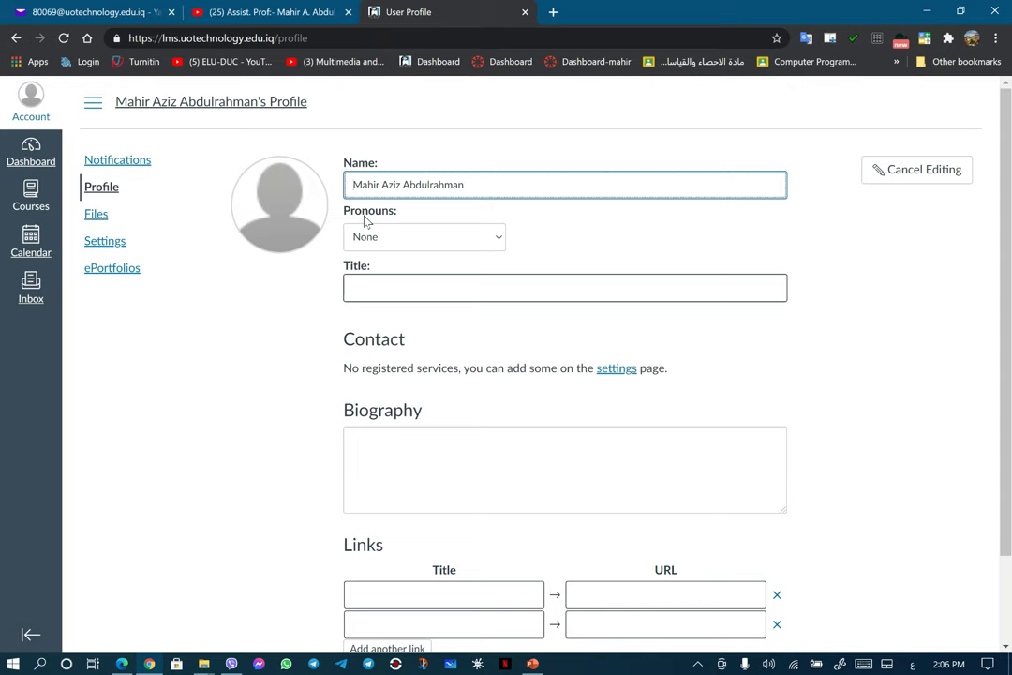
Step: Remove the stray character in the Name field and set Pronouns to He/Him
key("alt+shift")
type("A")
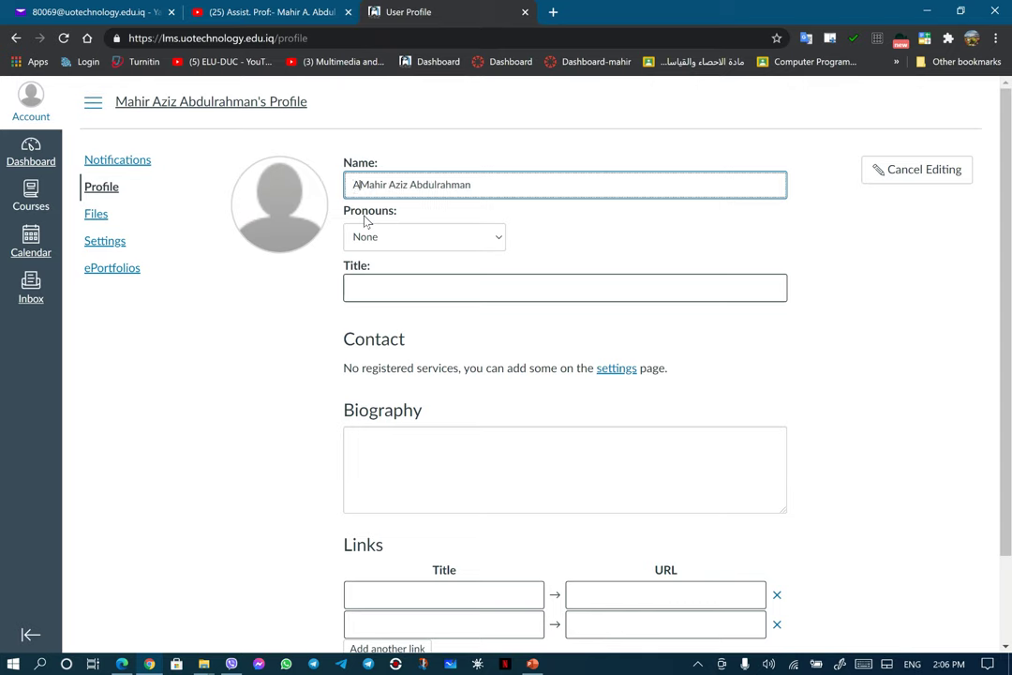
type("SSIS")
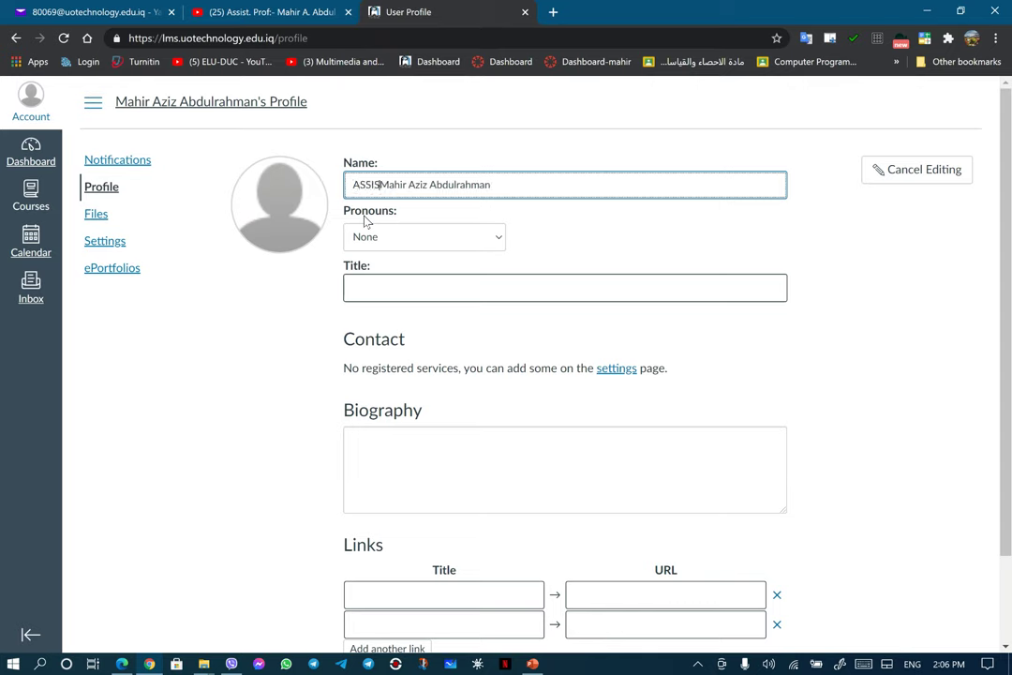
type("T")
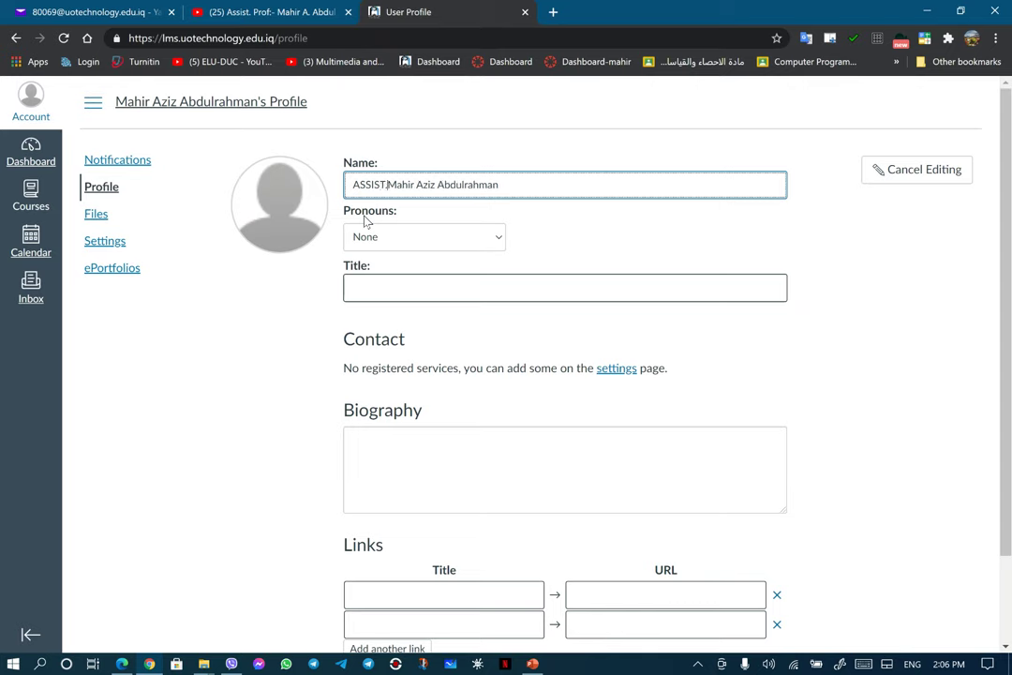
key("BackSpace")
key("BackSpace")
key("BackSpace")
key("BackSpace")
key("BackSpace")
key("BackSpace")
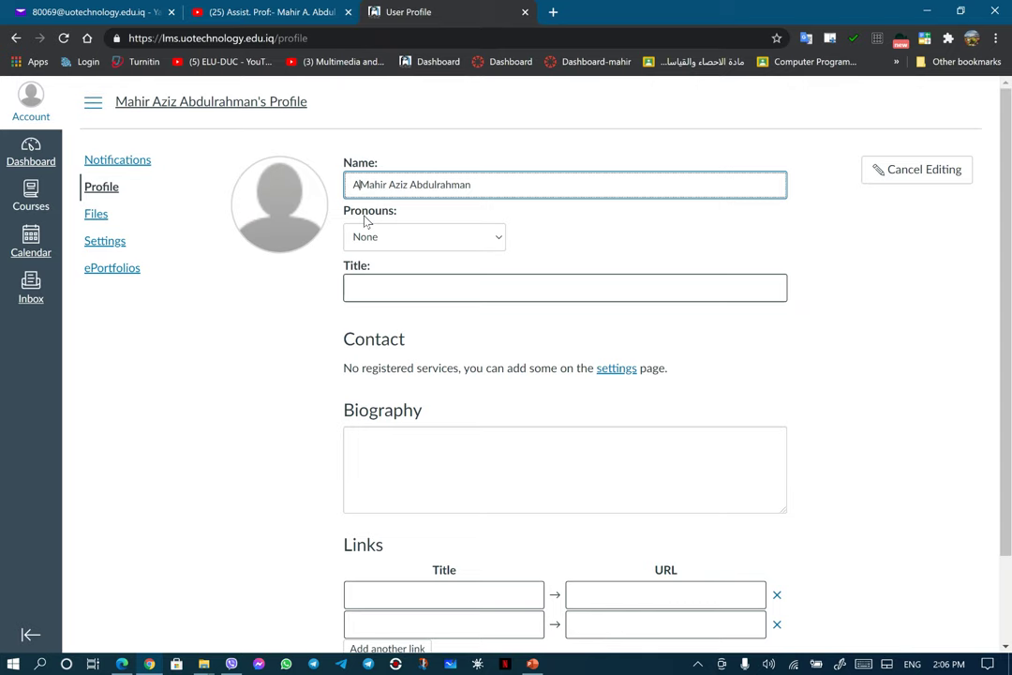
type("ssist")
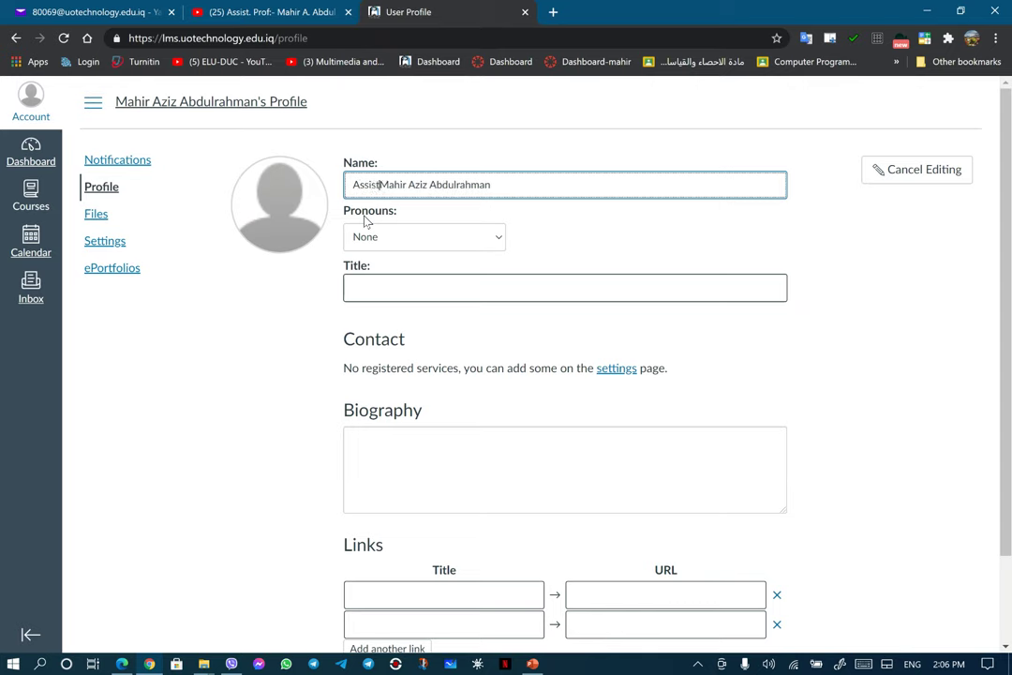
type(".")
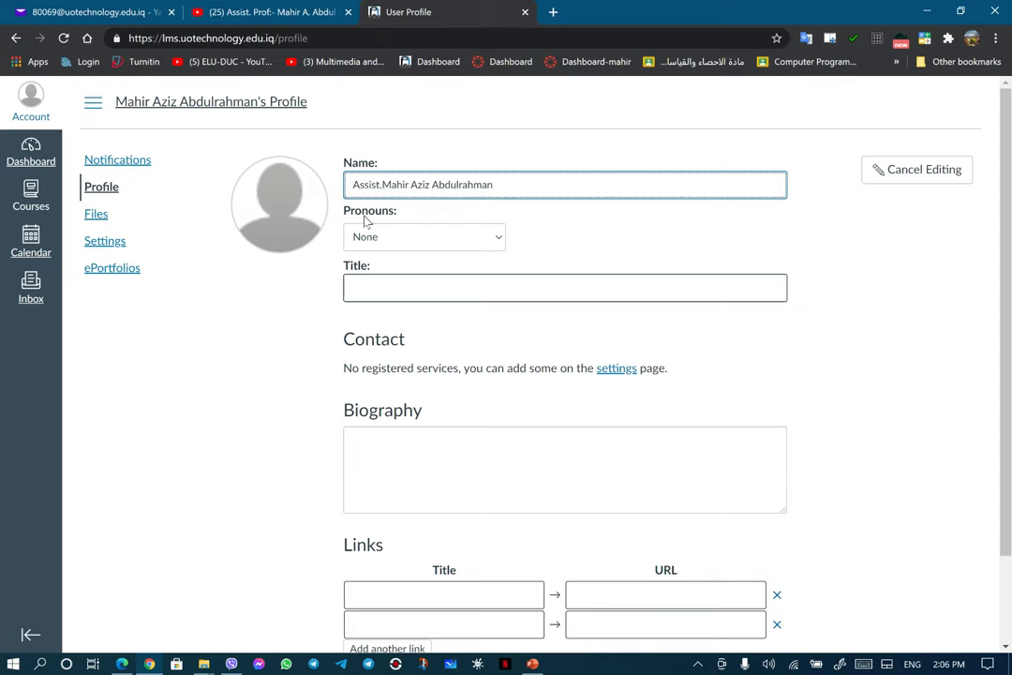
type("Pro")
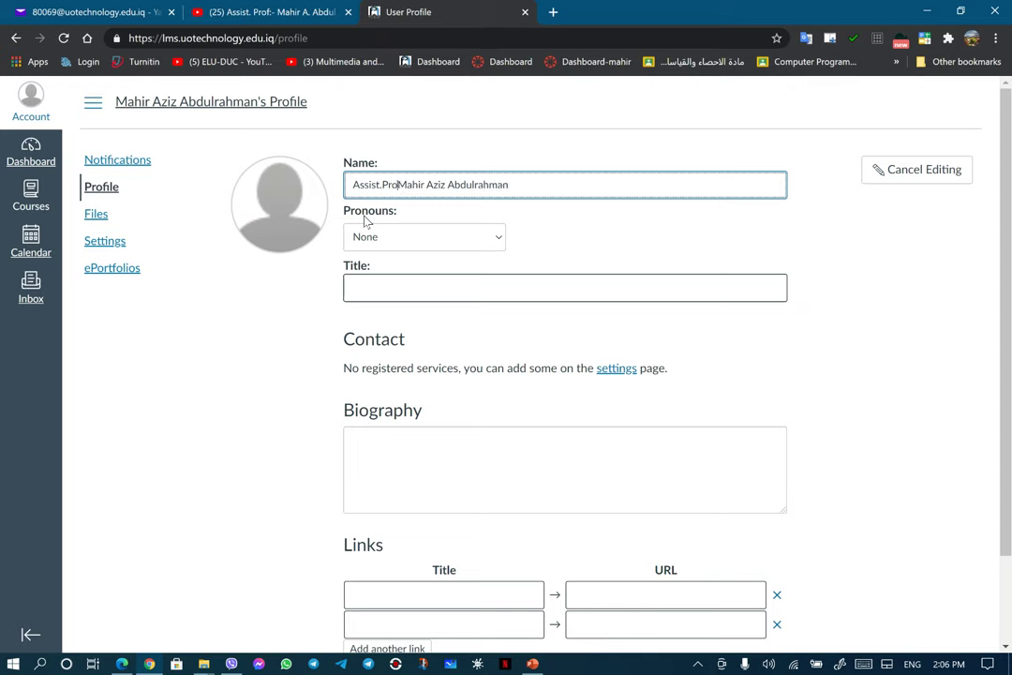
type("f:")
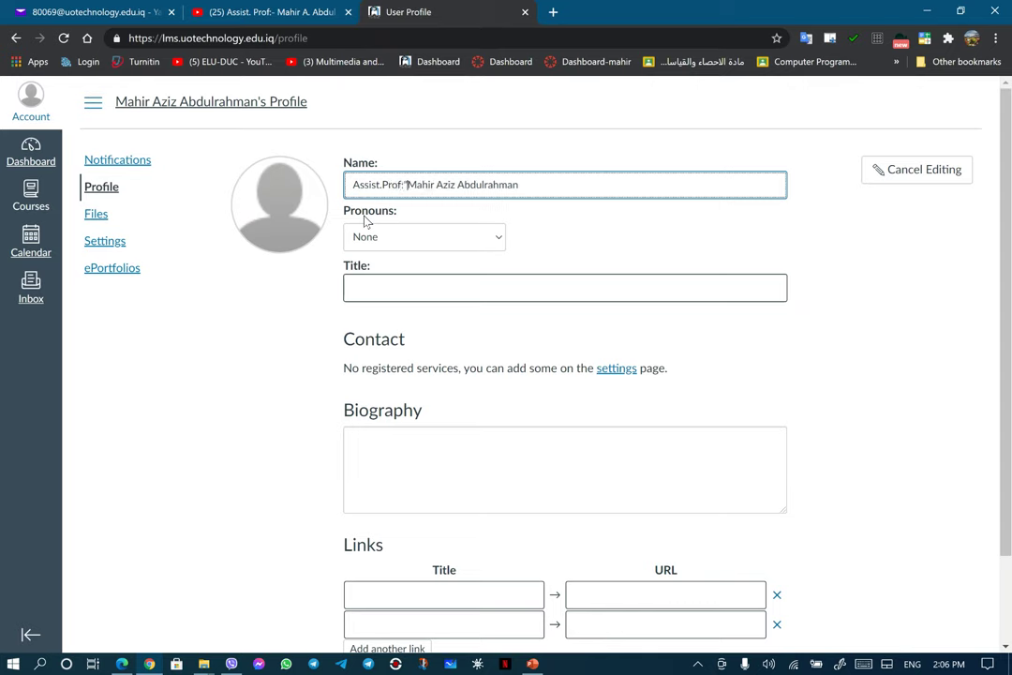
key("BackSpace")
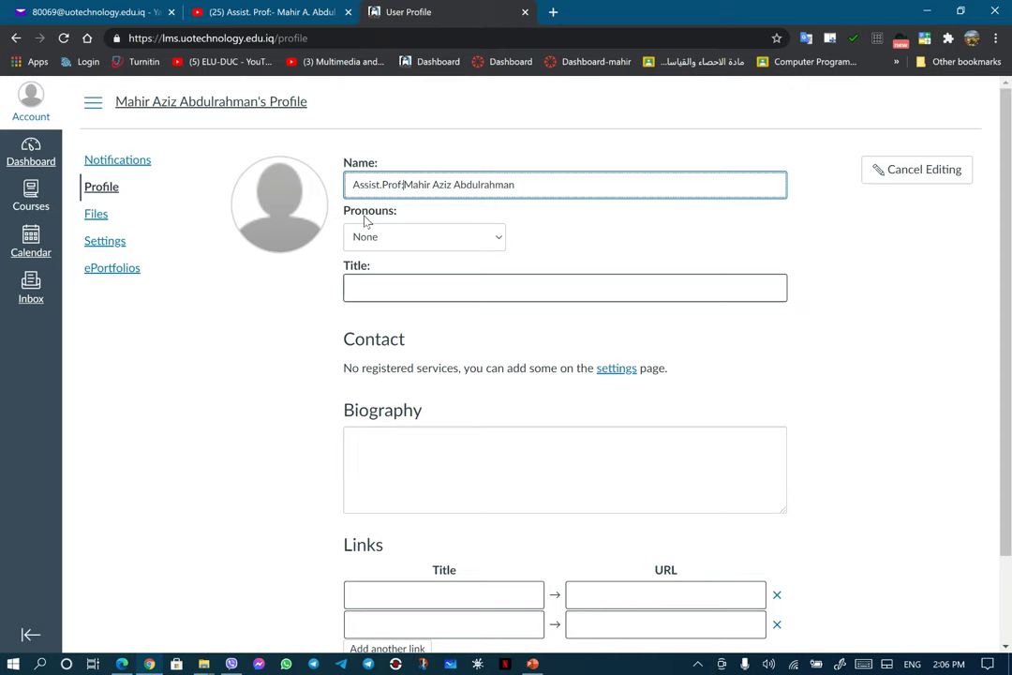
left_click(498, 239)
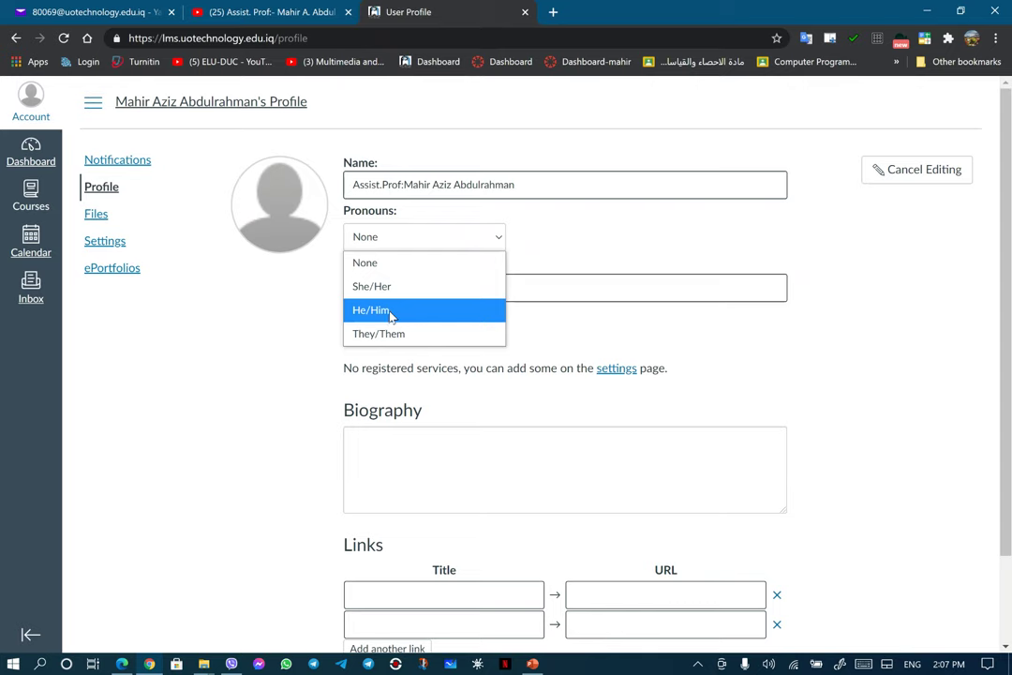
left_click(392, 317)
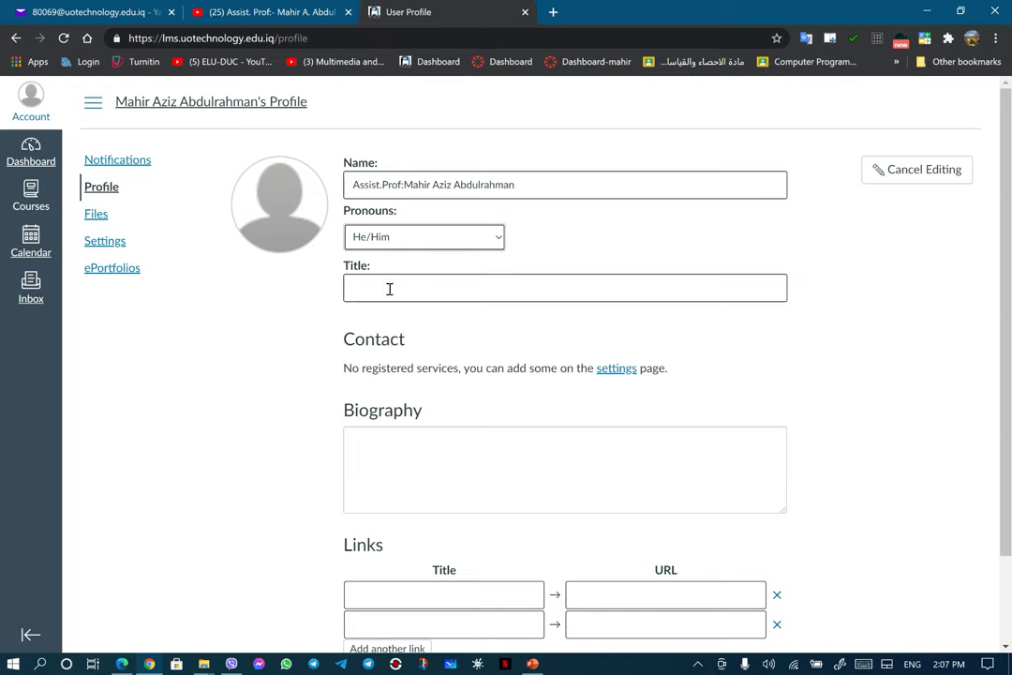
Step: Upload 'other image (2).jpg' as the profile picture, cropping the circle over the face
mouse_move(310, 234)
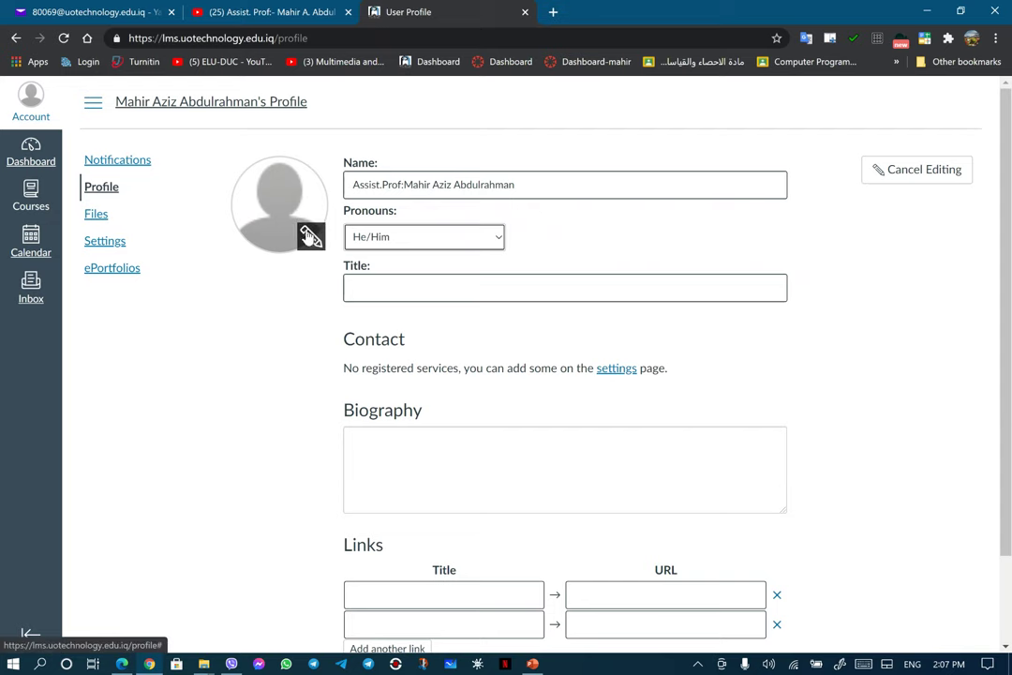
left_click(309, 234)
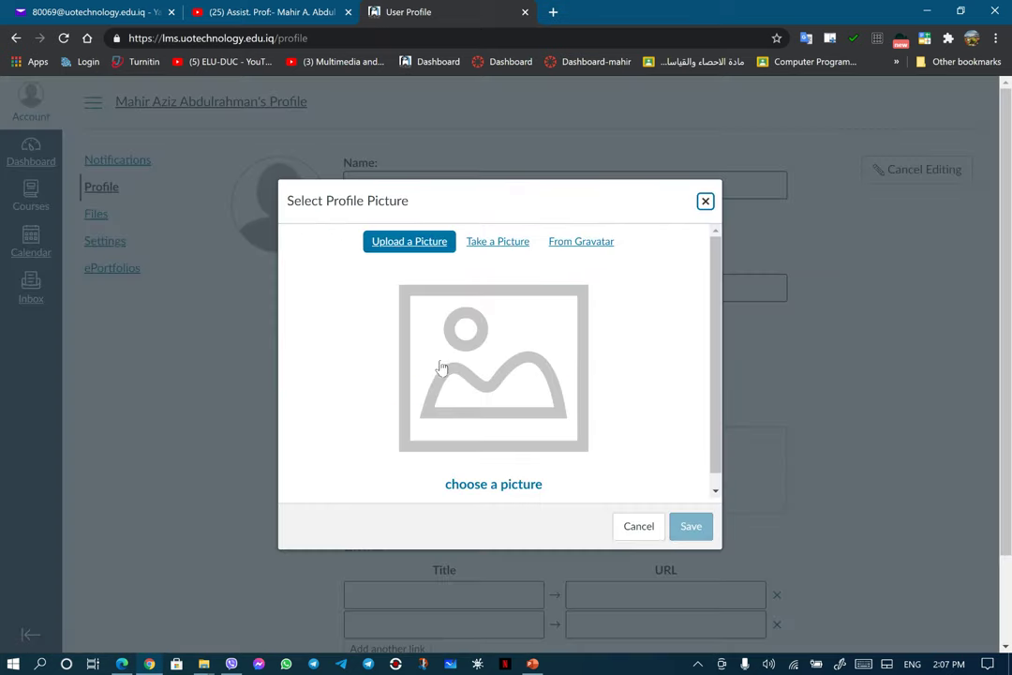
left_click(501, 487)
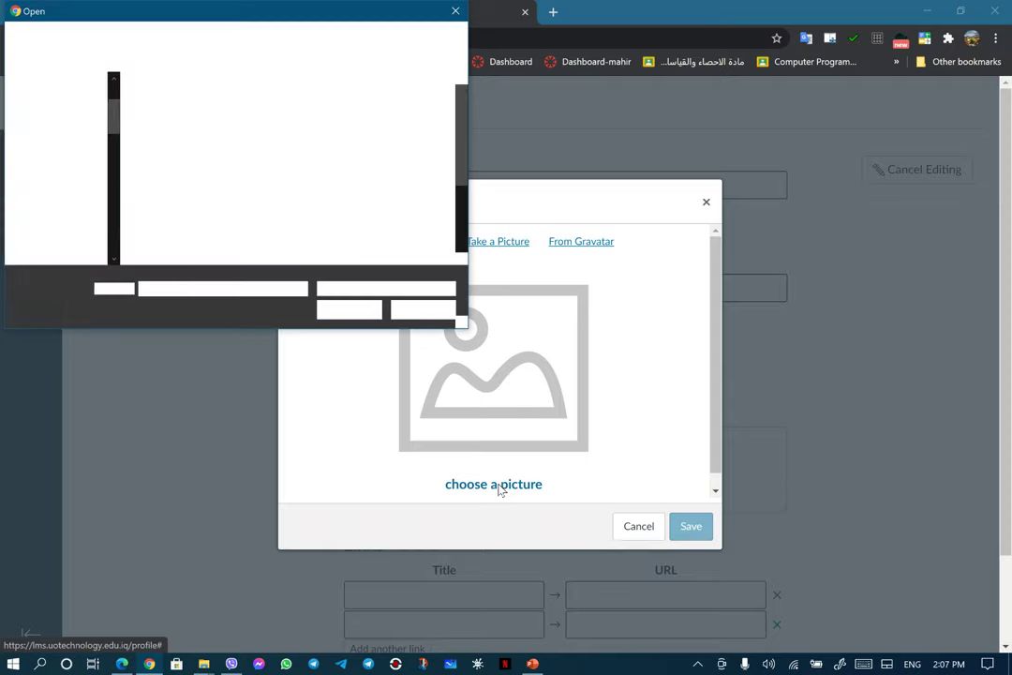
left_click_drag(459, 183, 457, 226)
double_click(413, 235)
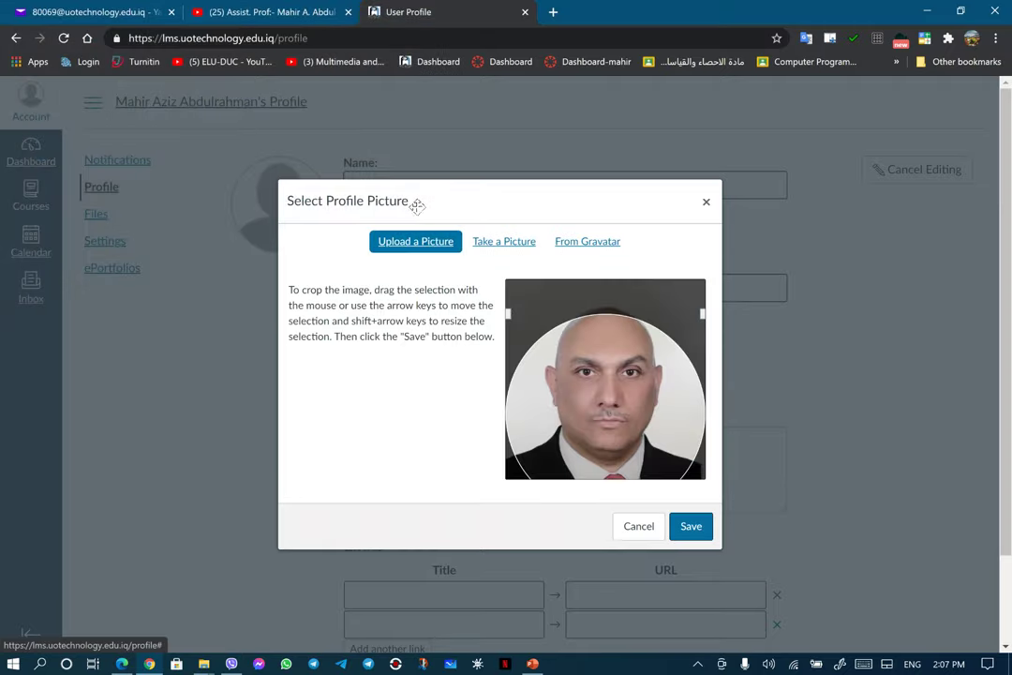
left_click_drag(684, 386, 615, 370)
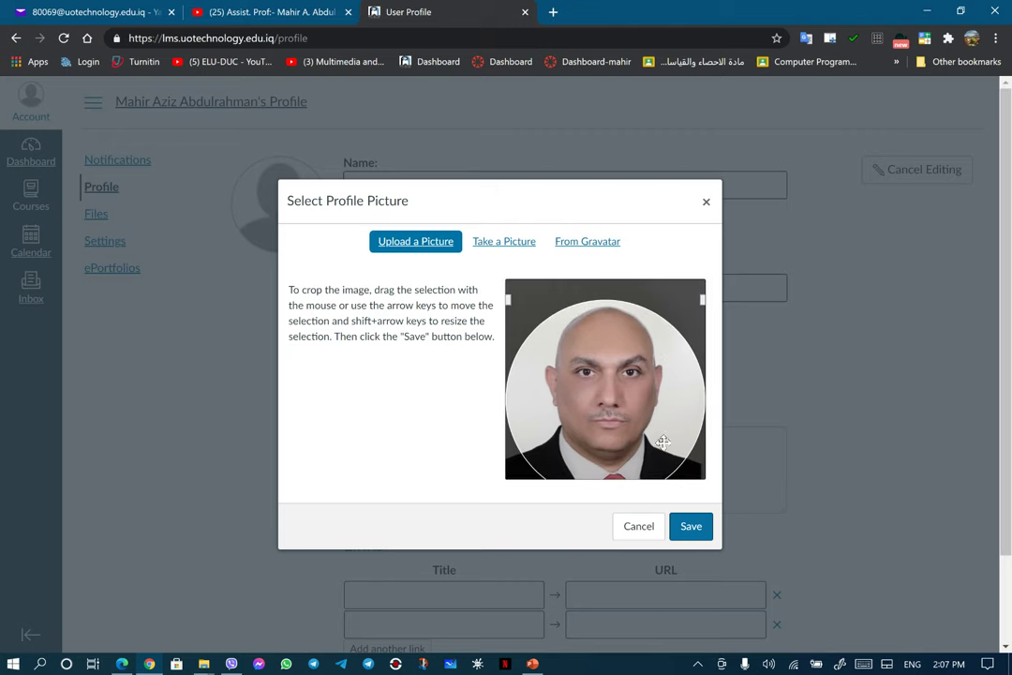
left_click(692, 526)
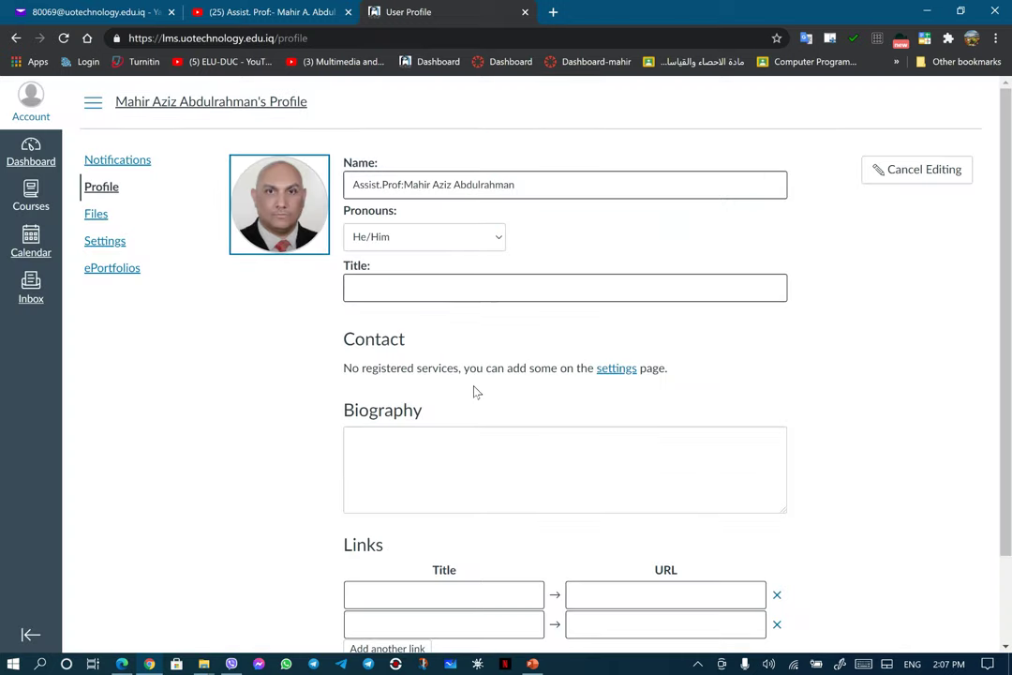
Step: Leave Title and Biography empty and title the first profile link 'youtube'
left_click(441, 289)
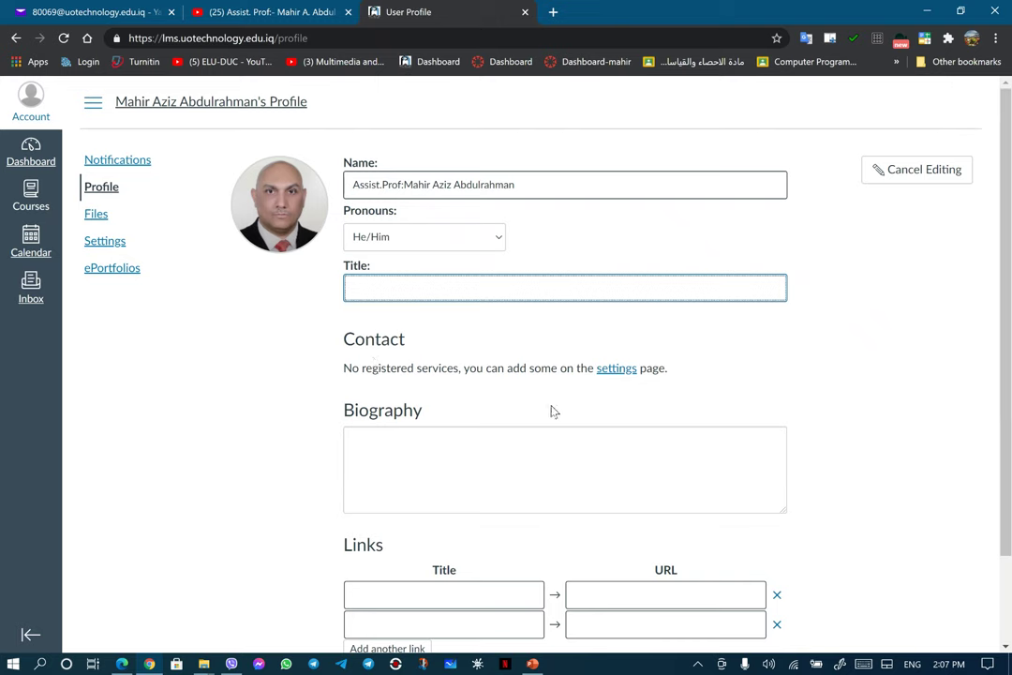
mouse_move(621, 376)
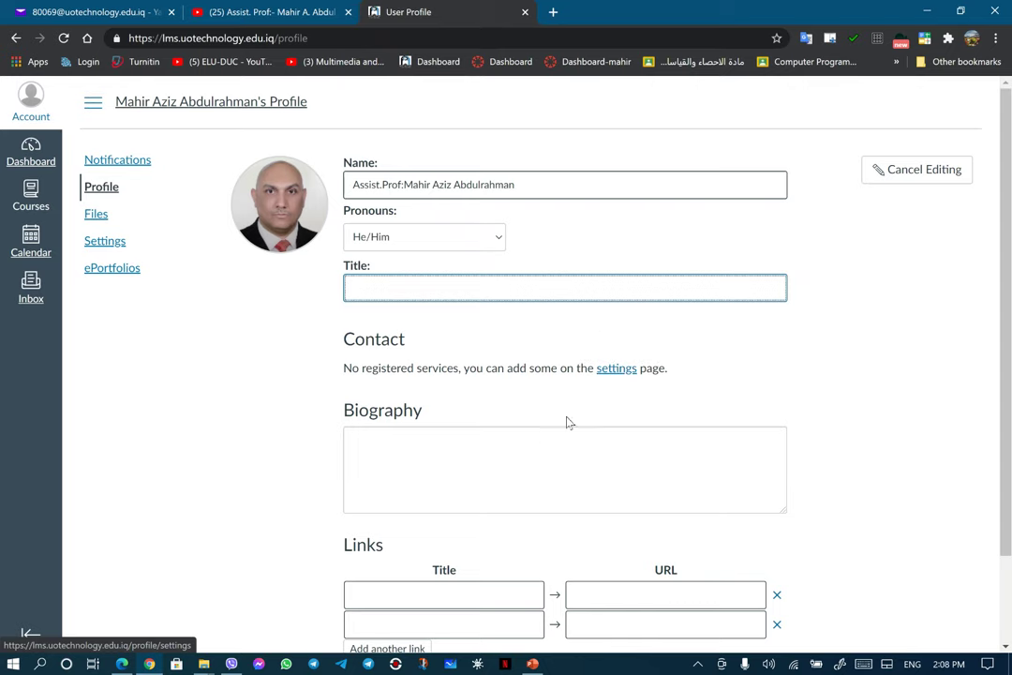
left_click(504, 465)
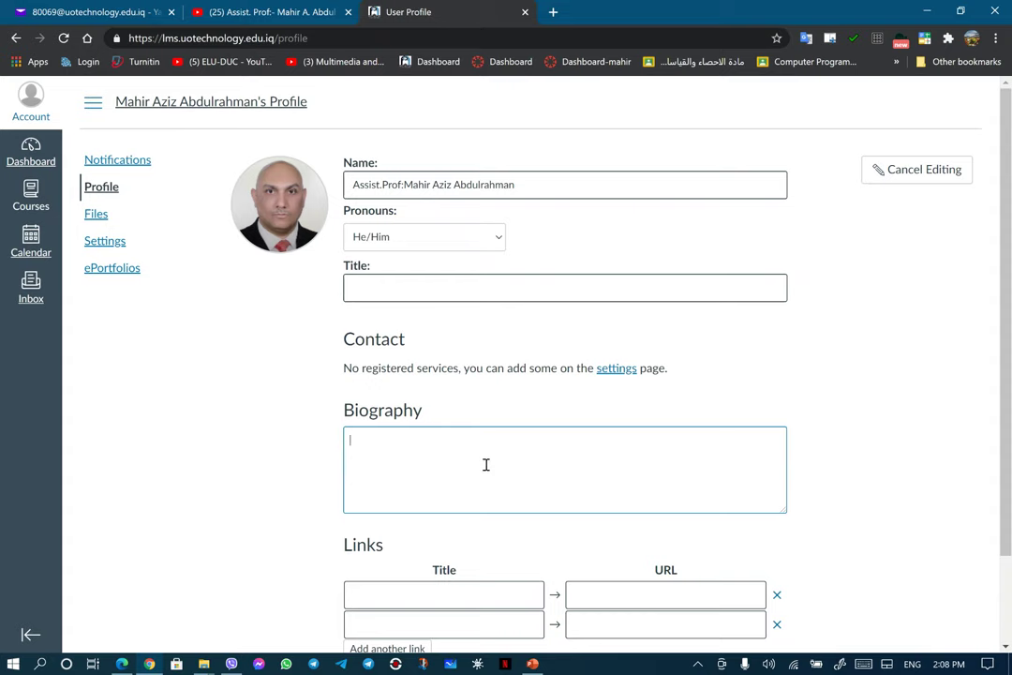
scroll(478, 465, "down", 2)
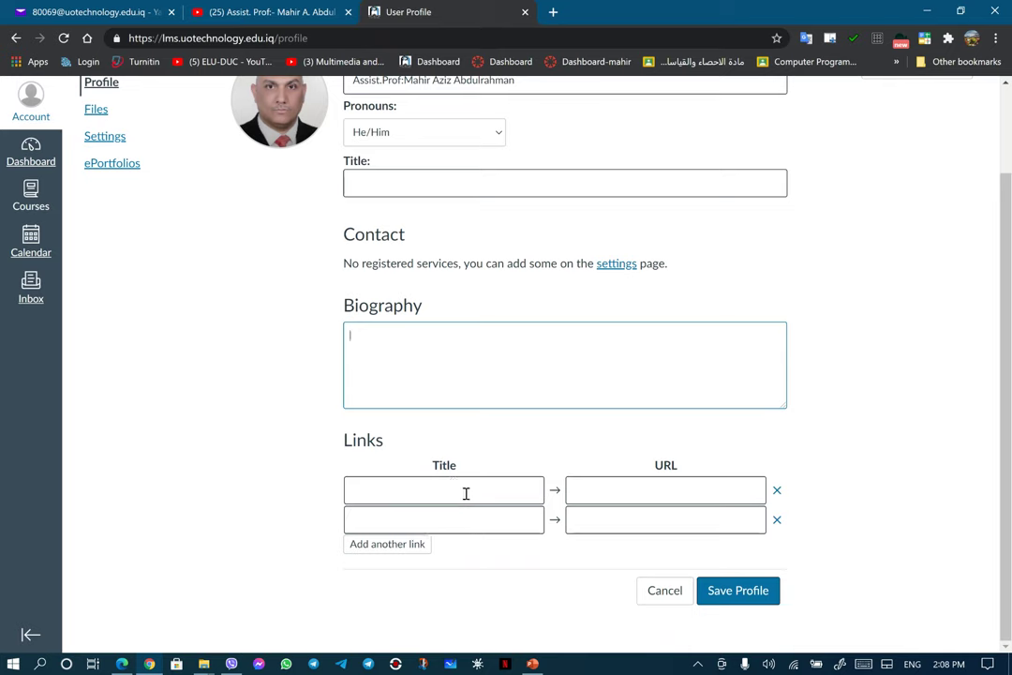
type("y")
key("BackSpace")
left_click(465, 493)
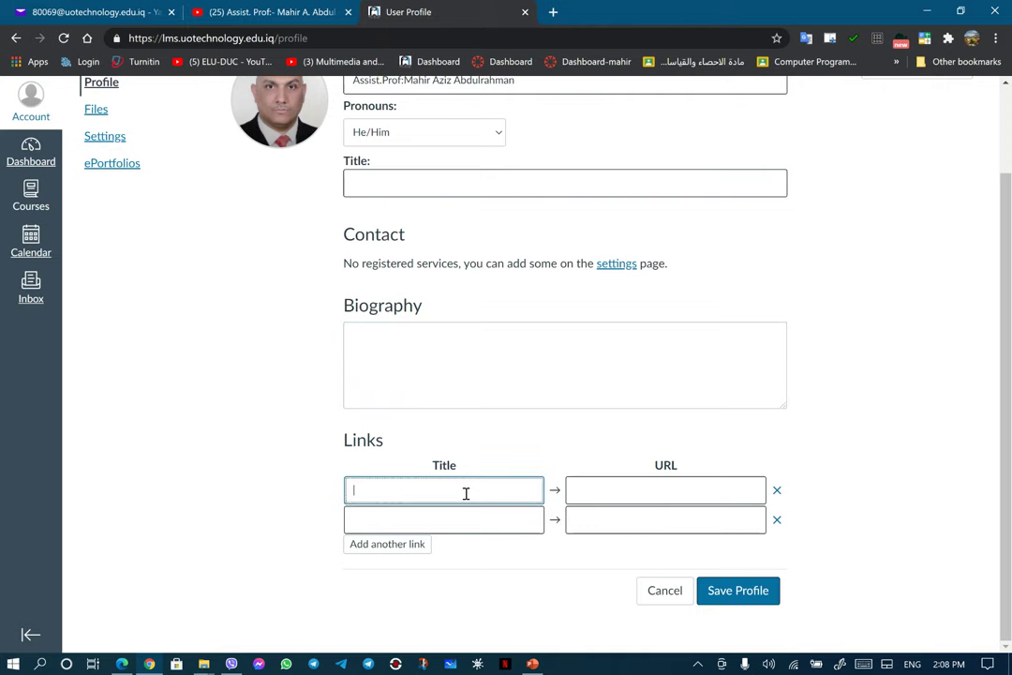
type("youtube")
Step: Copy the YouTube channel's address and paste it into the first link's URL field
left_click(226, 11)
left_click(390, 39)
right_click(344, 37)
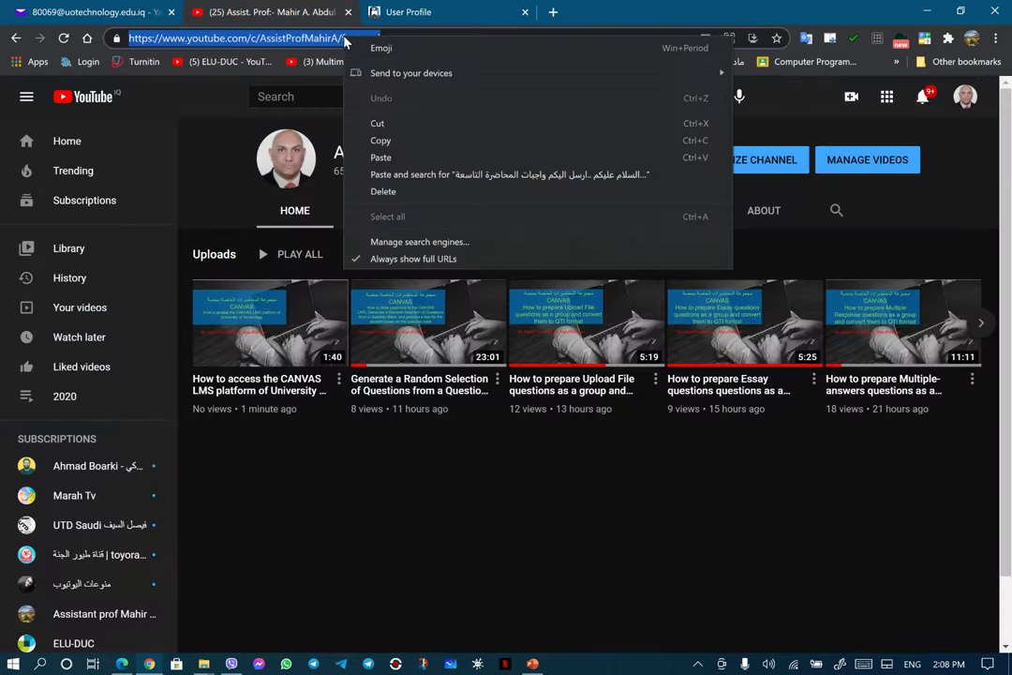
left_click(381, 141)
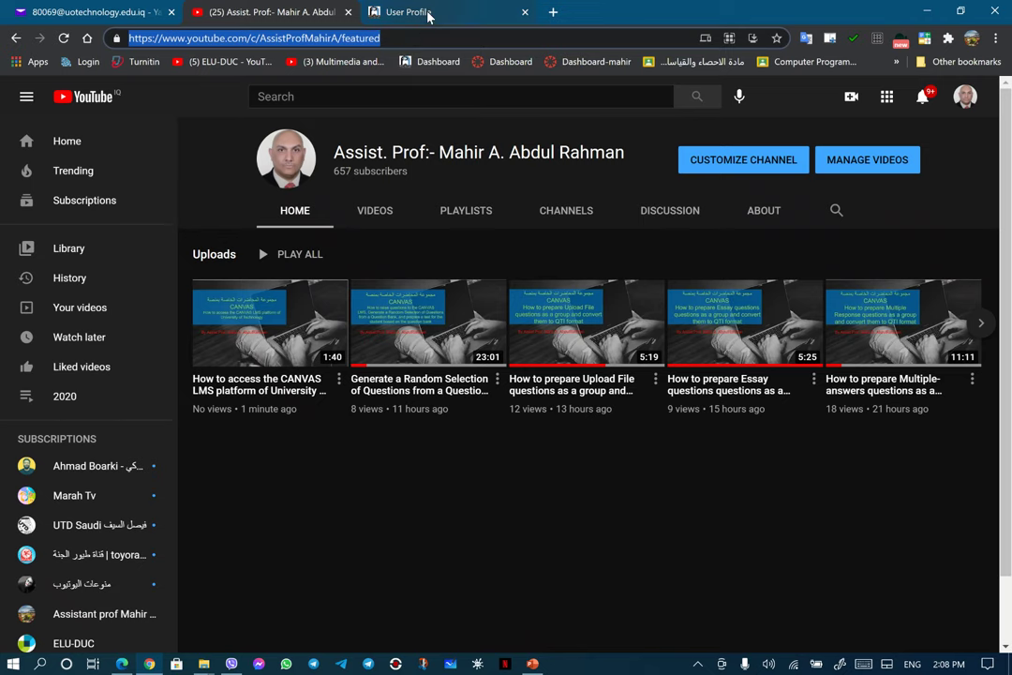
left_click(412, 12)
right_click(615, 493)
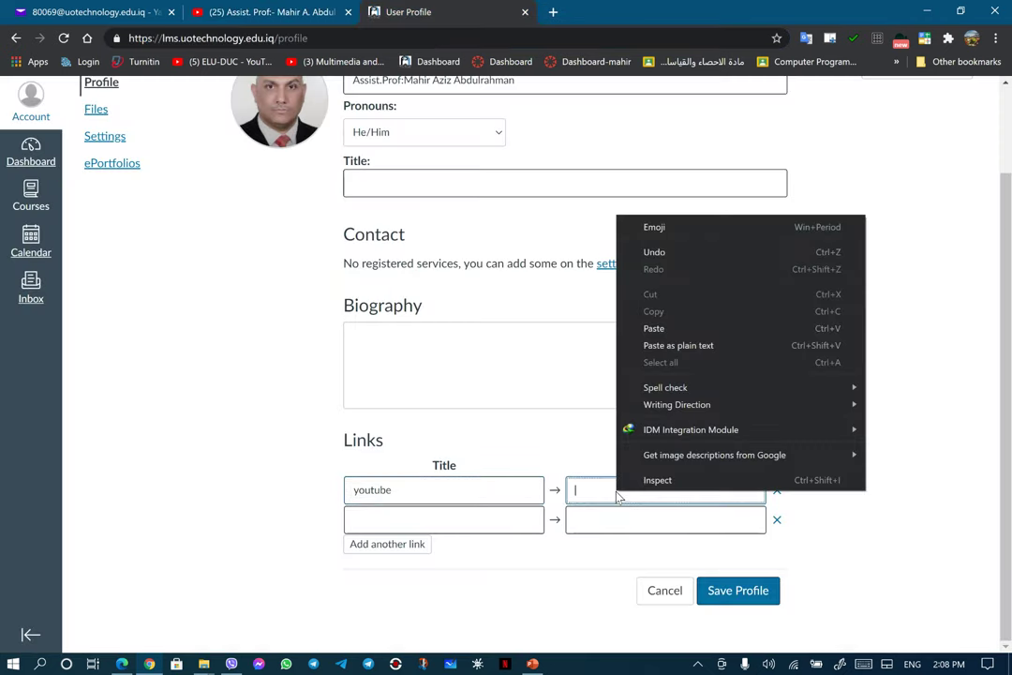
left_click(668, 327)
Step: Remove the extra 'face' and empty link rows, keeping only youtube, and save the profile
left_click(479, 516)
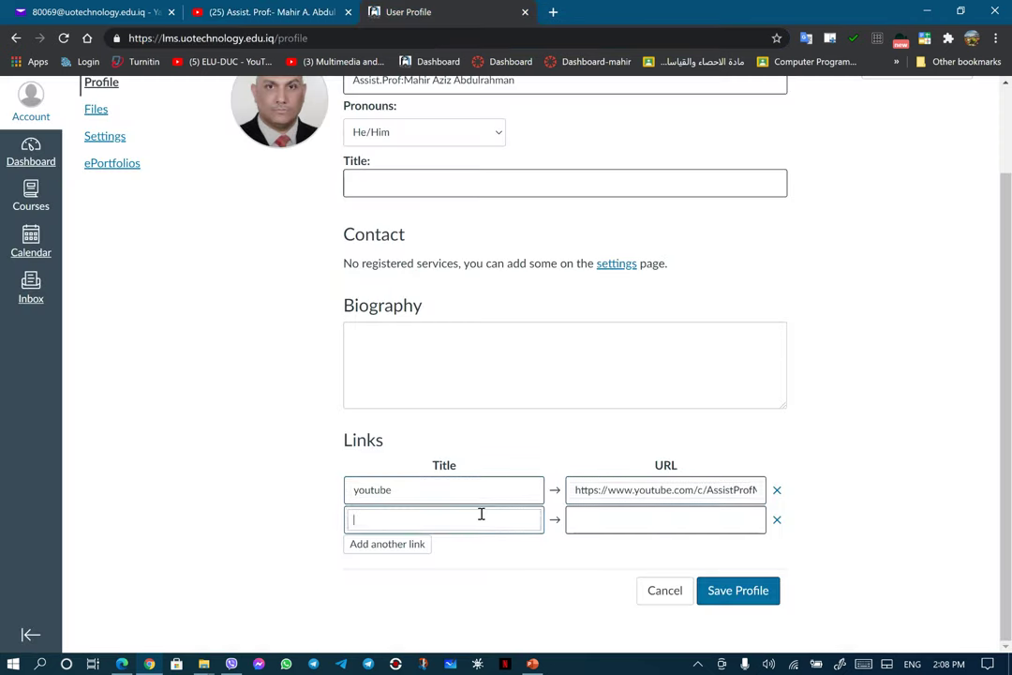
type("f")
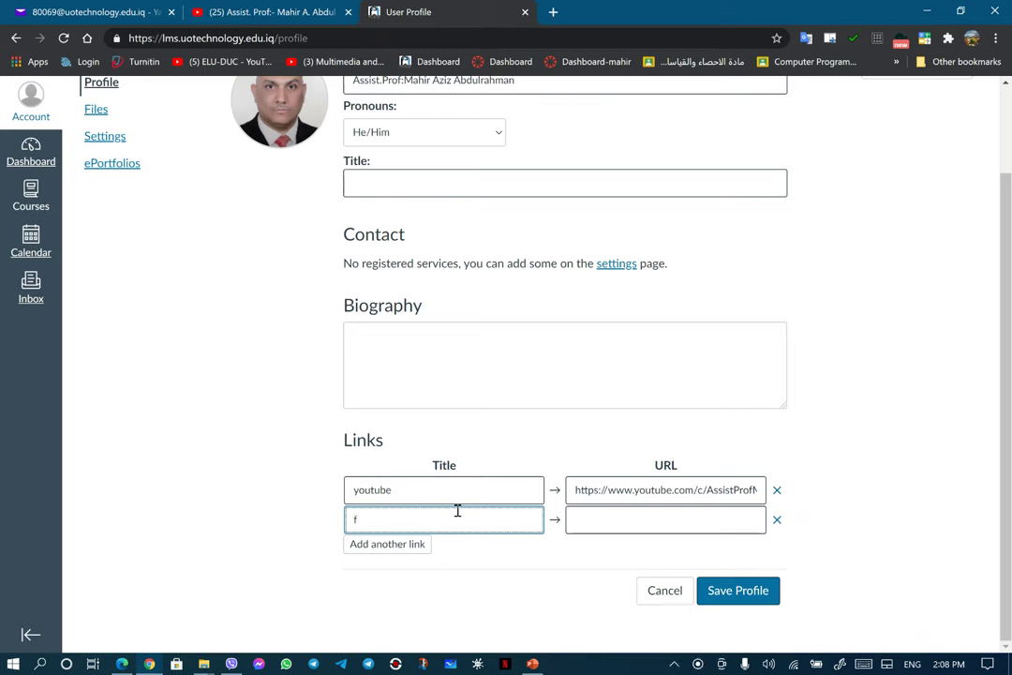
type("ace")
left_click(398, 549)
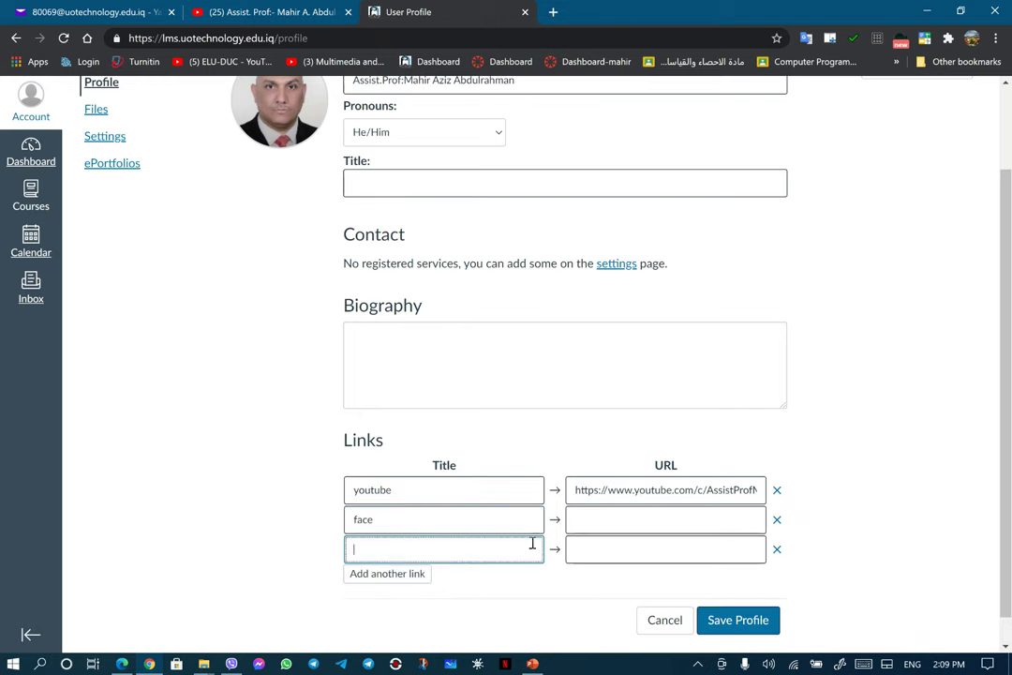
left_click(778, 522)
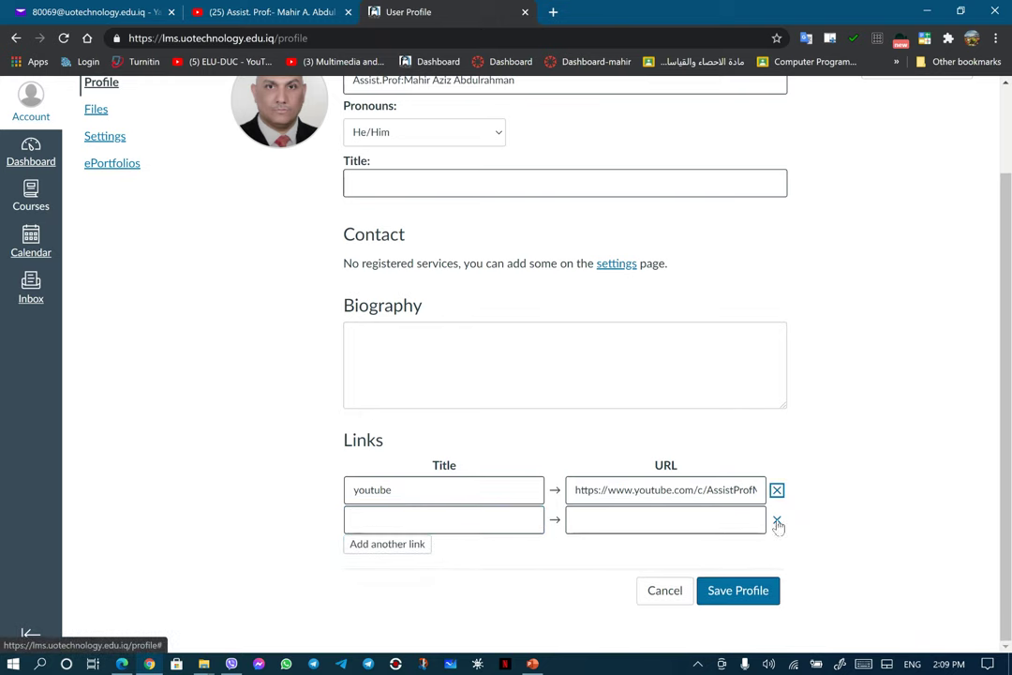
left_click(778, 522)
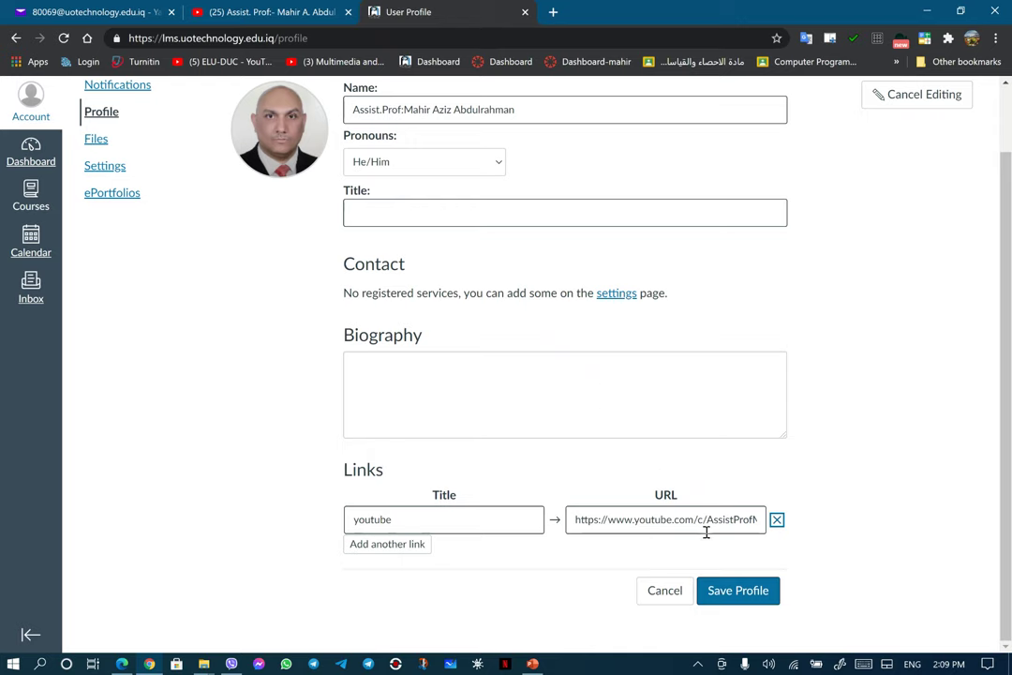
left_click(740, 595)
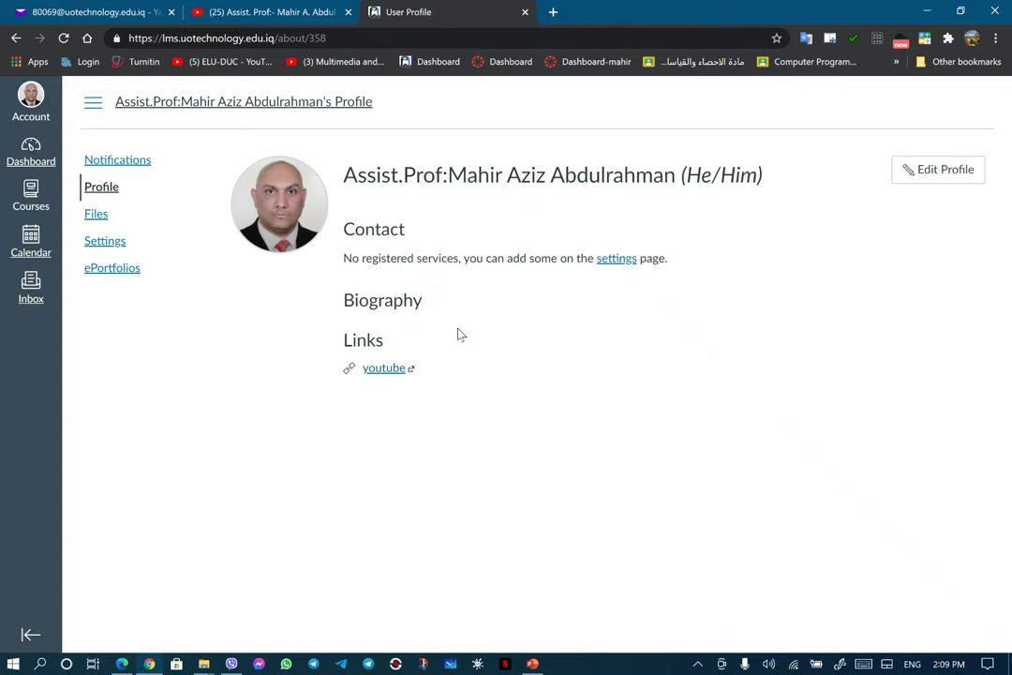
Step: Open the personal Files page, which lists the conversation attachments, profile pictures and unfiled folders
left_click(96, 216)
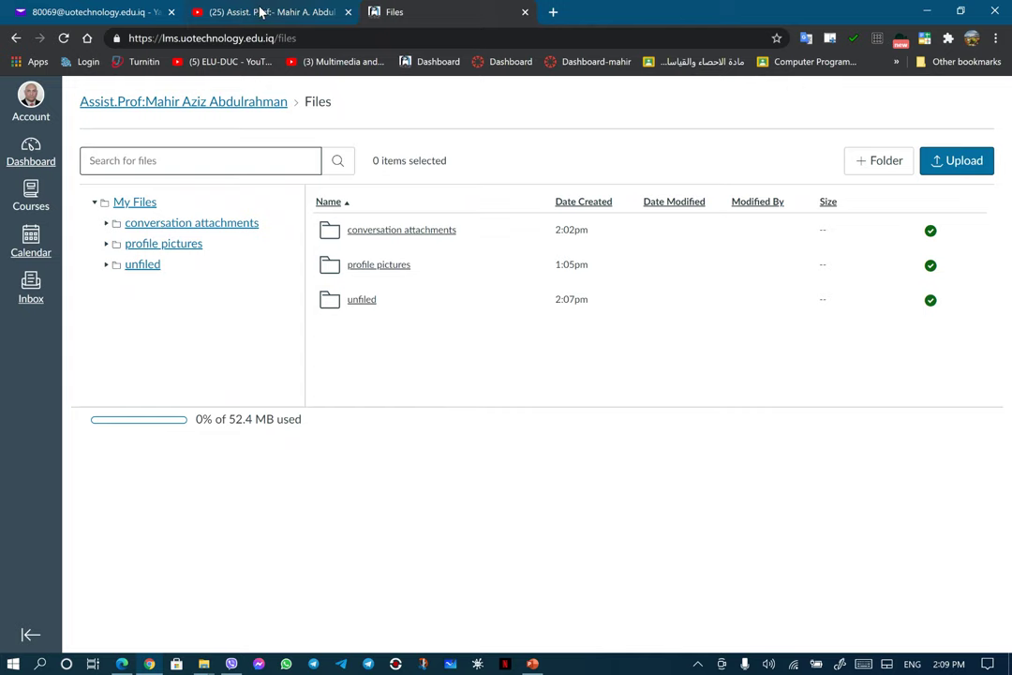
Step: Browse the My Files folders: conversation attachments, profile pictures, Submissions and CANVAS for Teacher - UoT
left_click(121, 663)
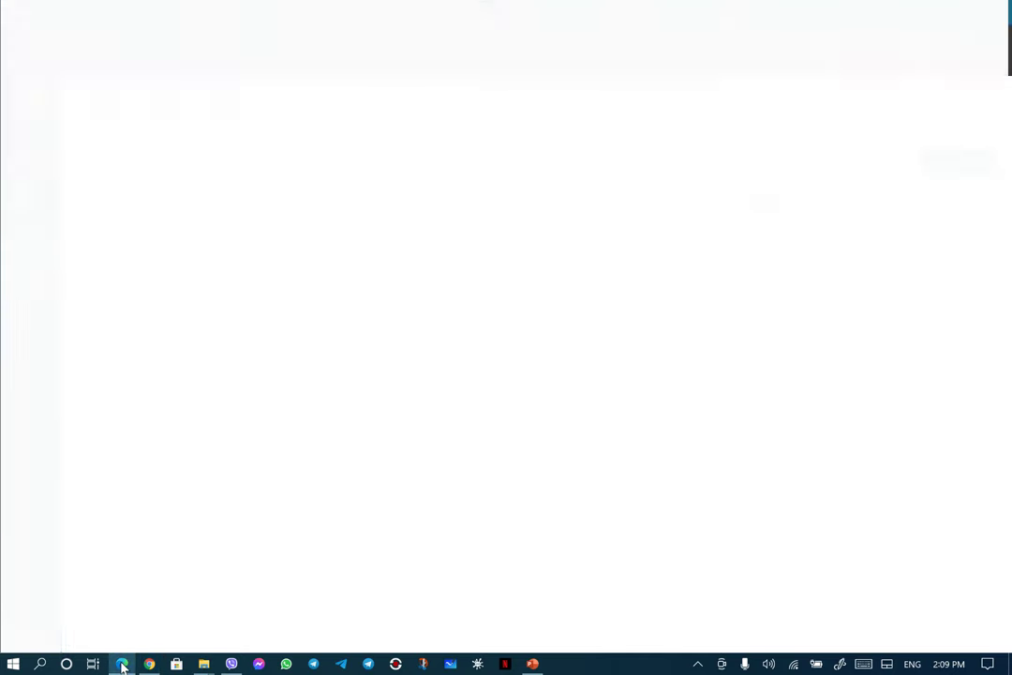
left_click(432, 512)
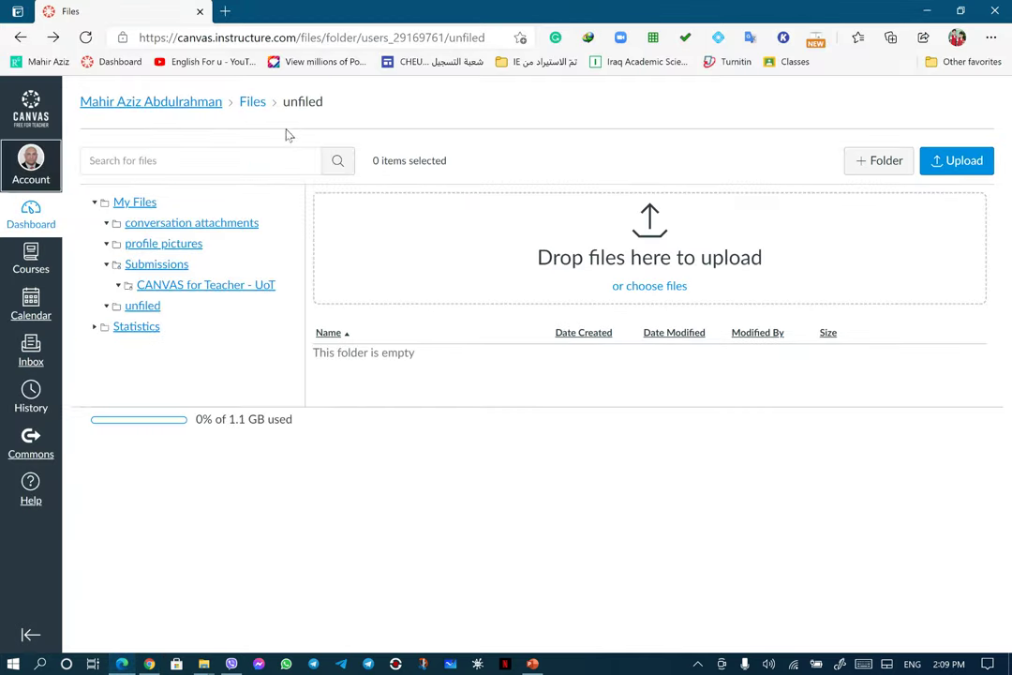
left_click(147, 208)
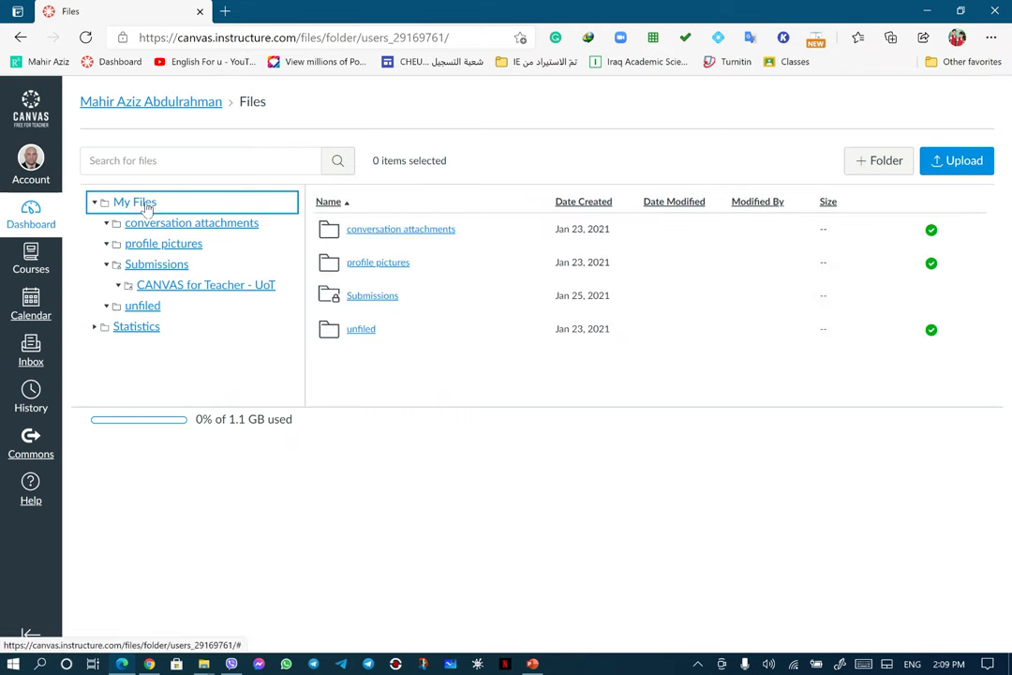
left_click(160, 224)
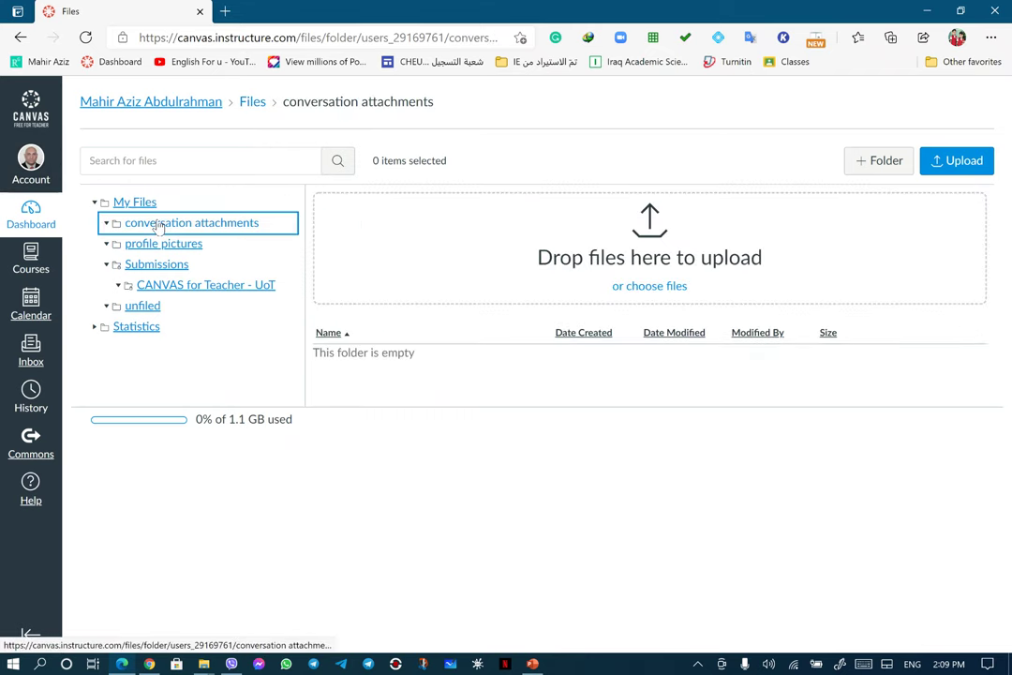
left_click(164, 244)
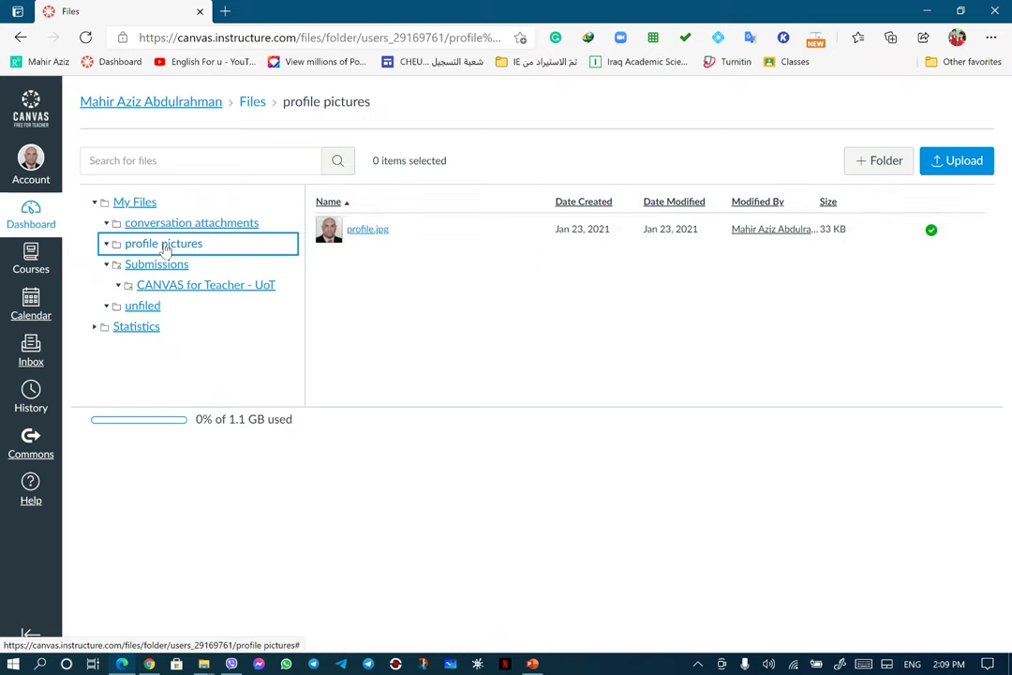
left_click(172, 267)
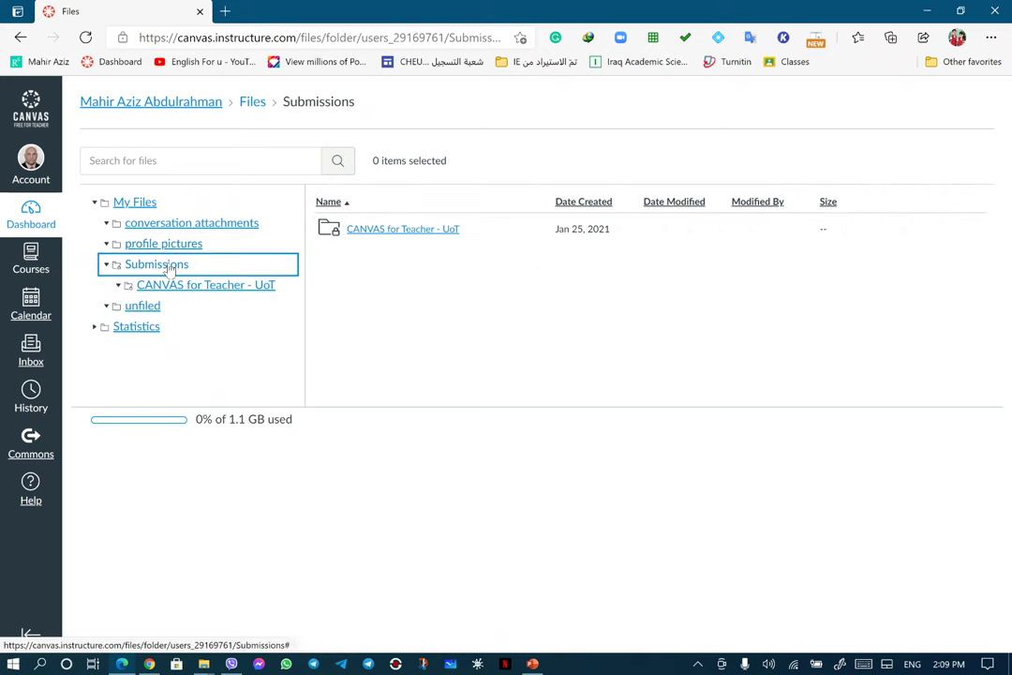
left_click(171, 285)
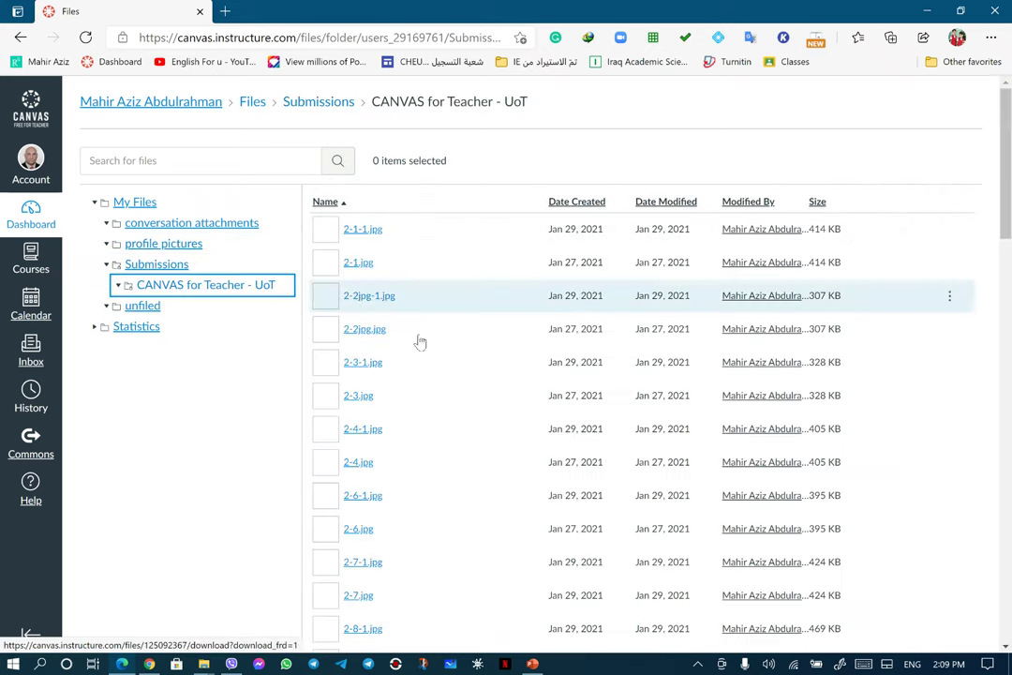
Step: Scroll through the submissions list and open the Statistics course files
scroll(615, 366, "down", 3)
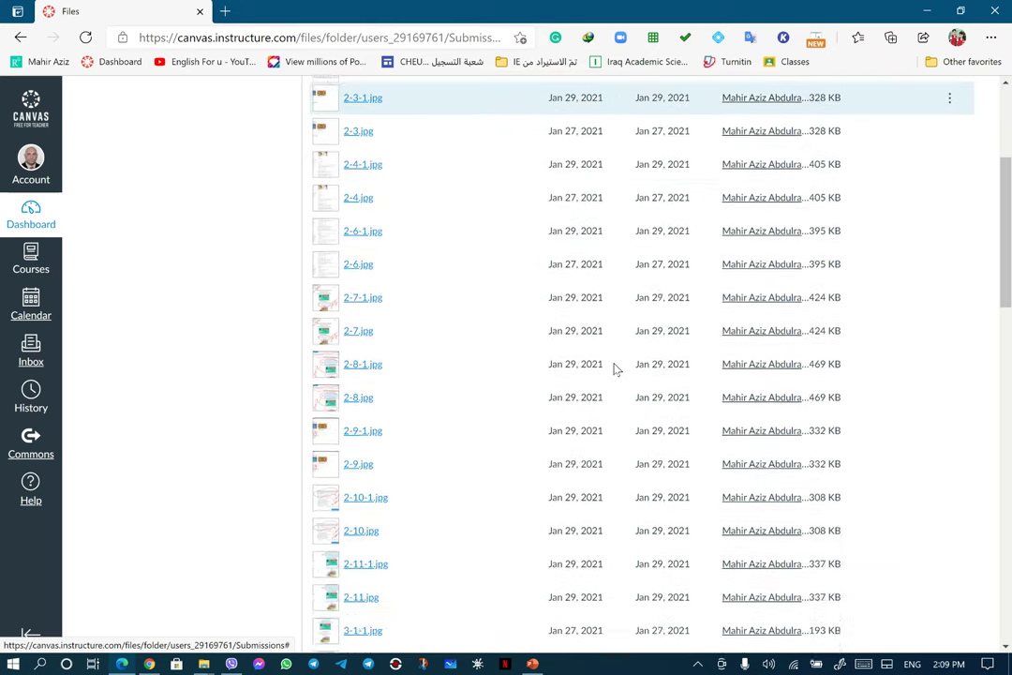
scroll(615, 367, "down", 10)
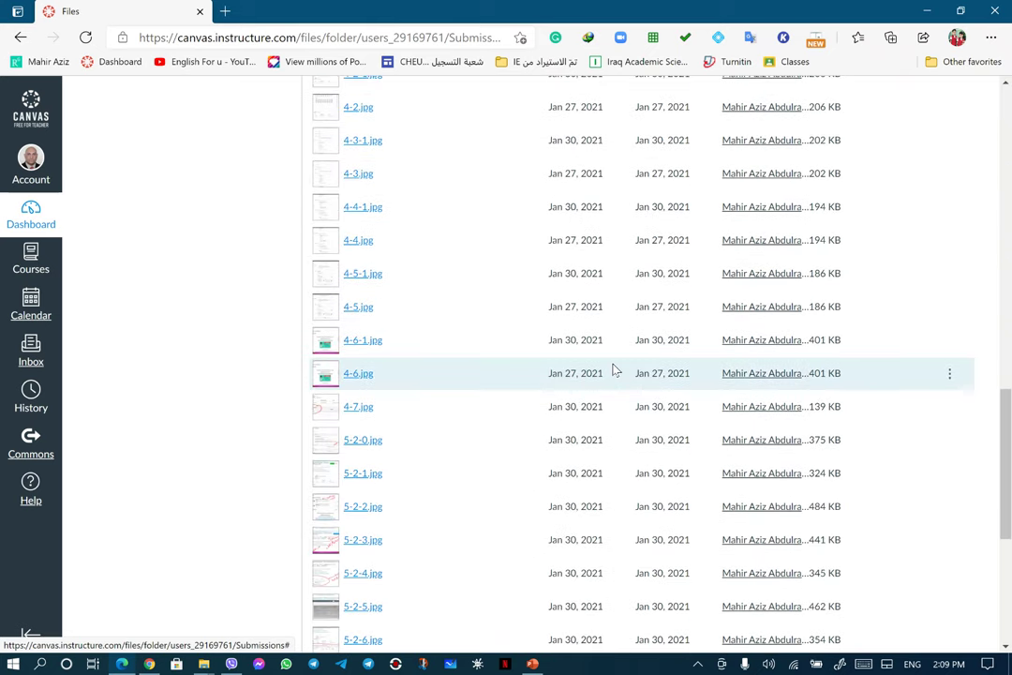
scroll(615, 370, "down", 5)
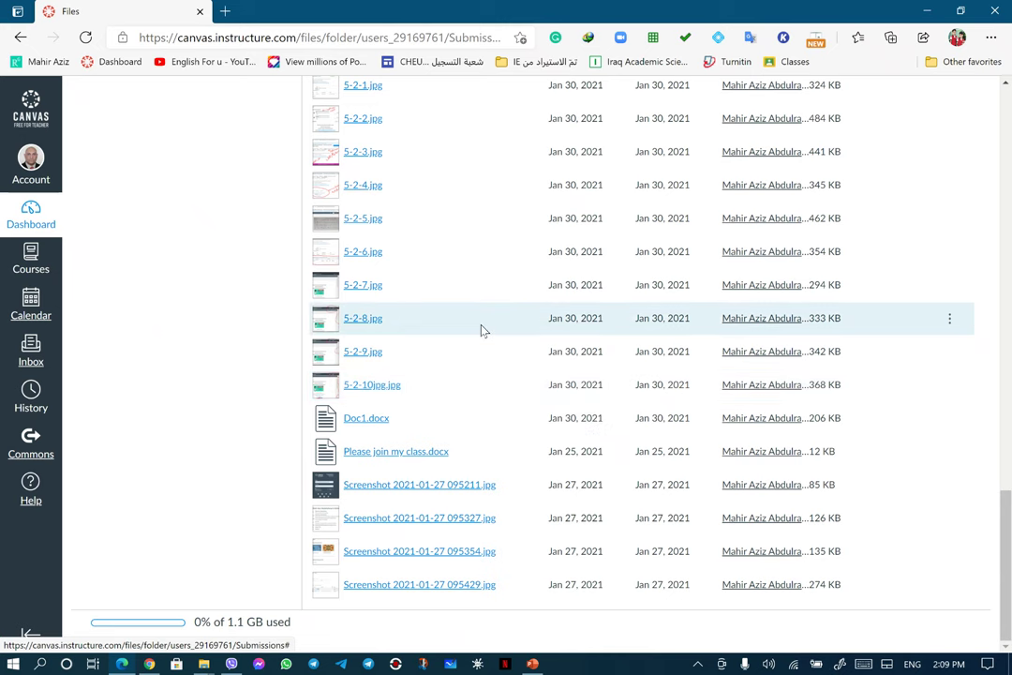
scroll(480, 332, "up", 15)
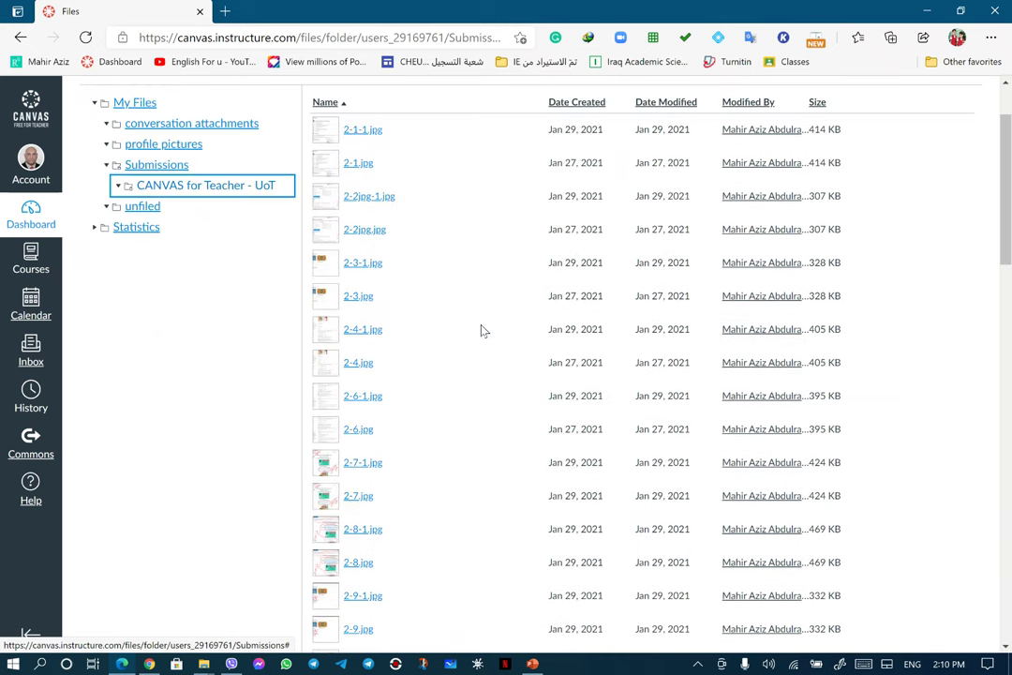
left_click(145, 228)
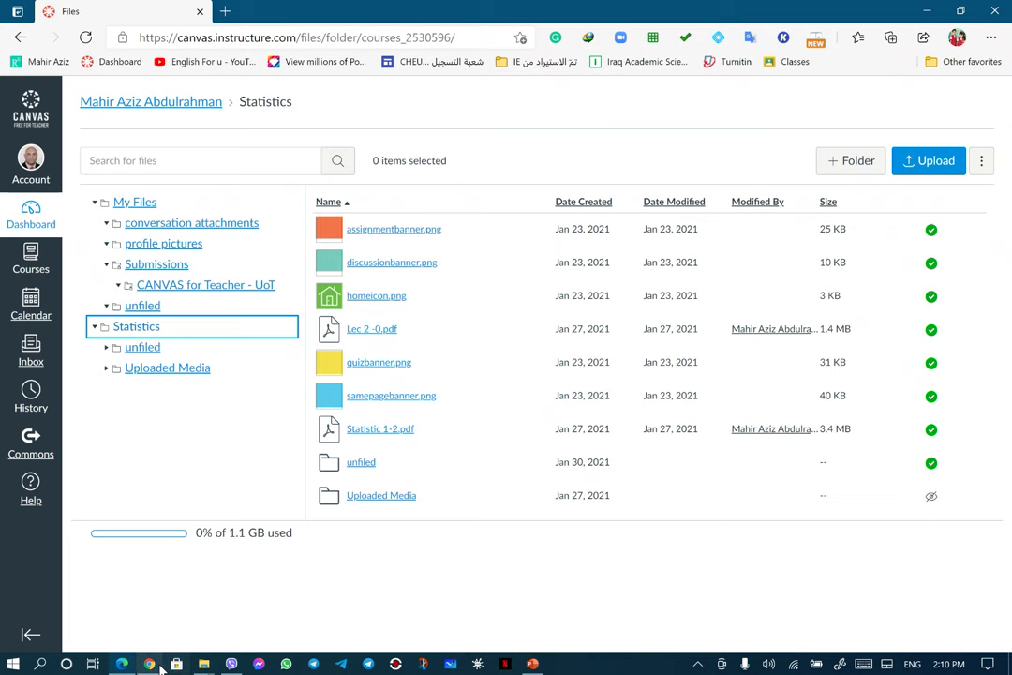
left_click(149, 664)
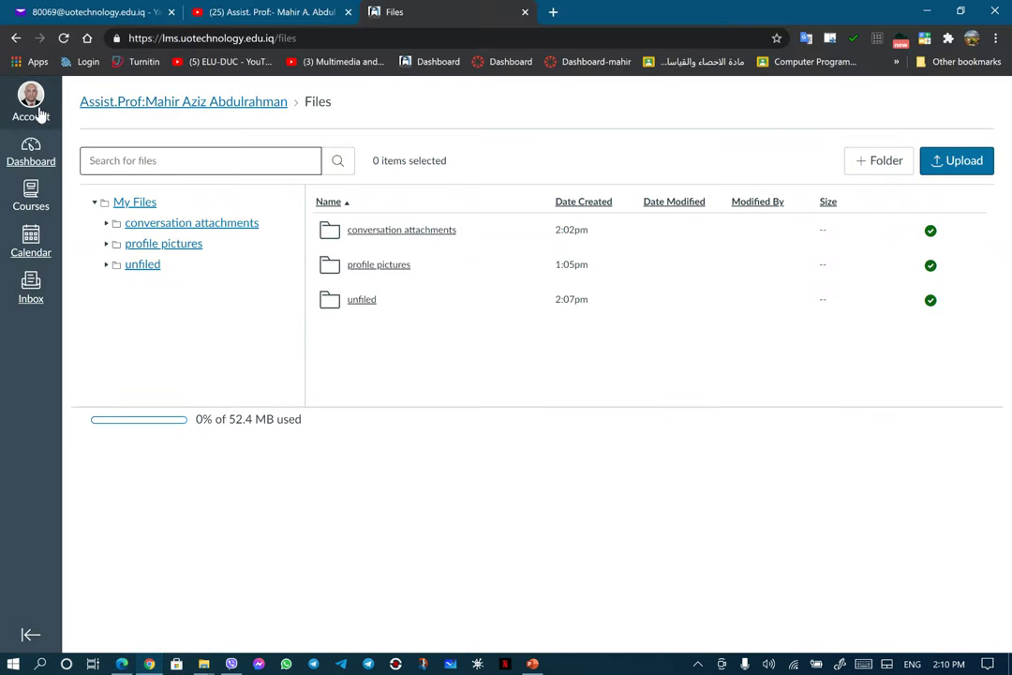
Step: In account Settings, add 'Assist.Prof:' to the start of the Full Name field
left_click(18, 40)
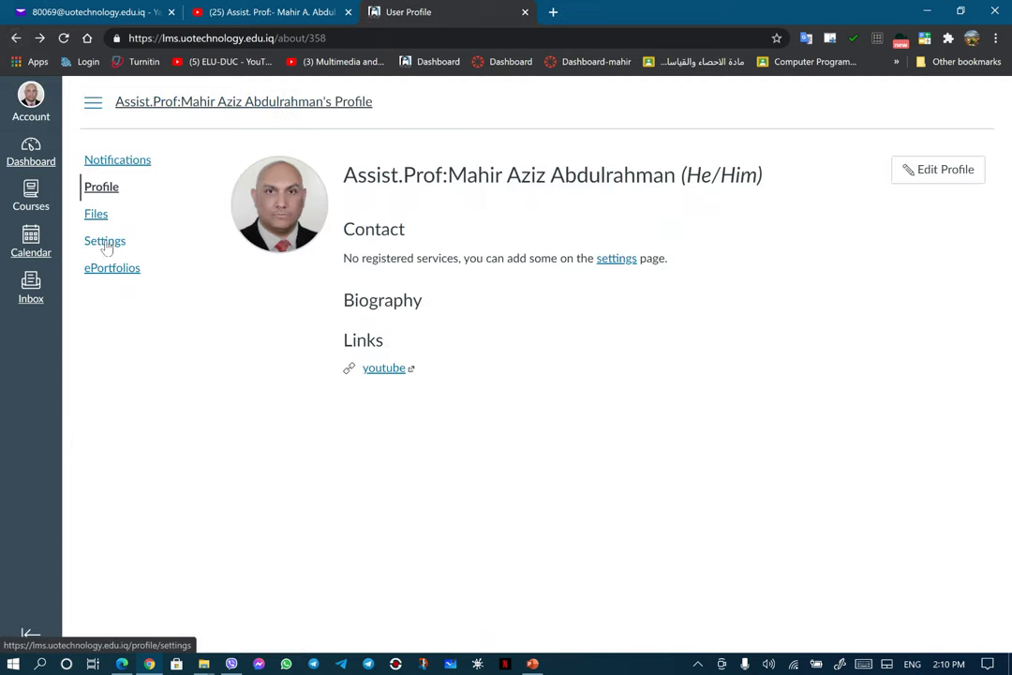
left_click(104, 244)
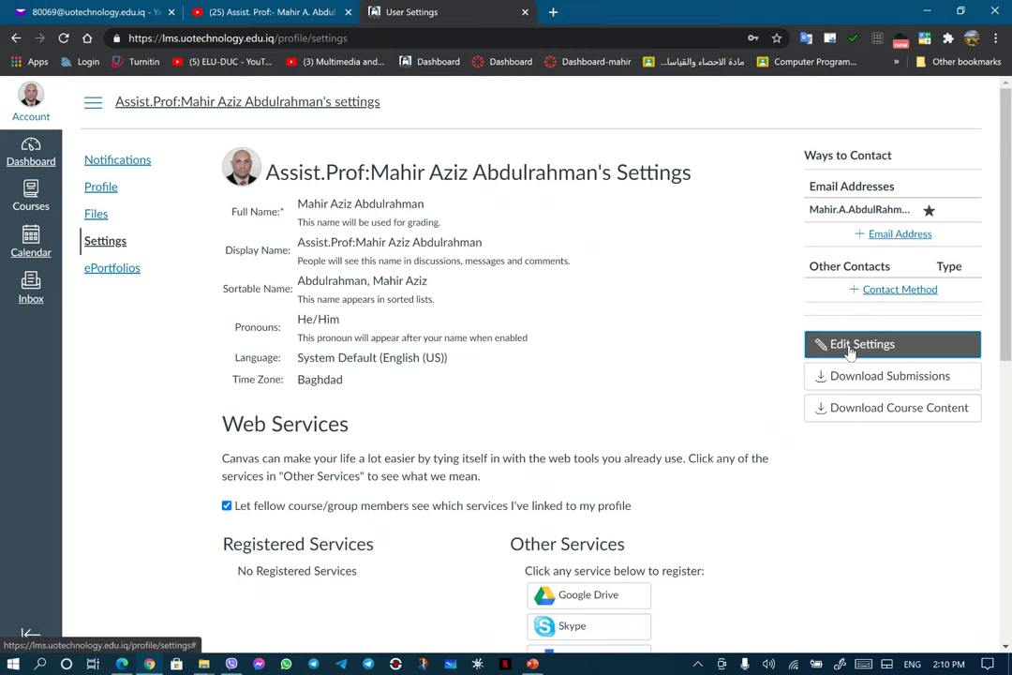
left_click(878, 347)
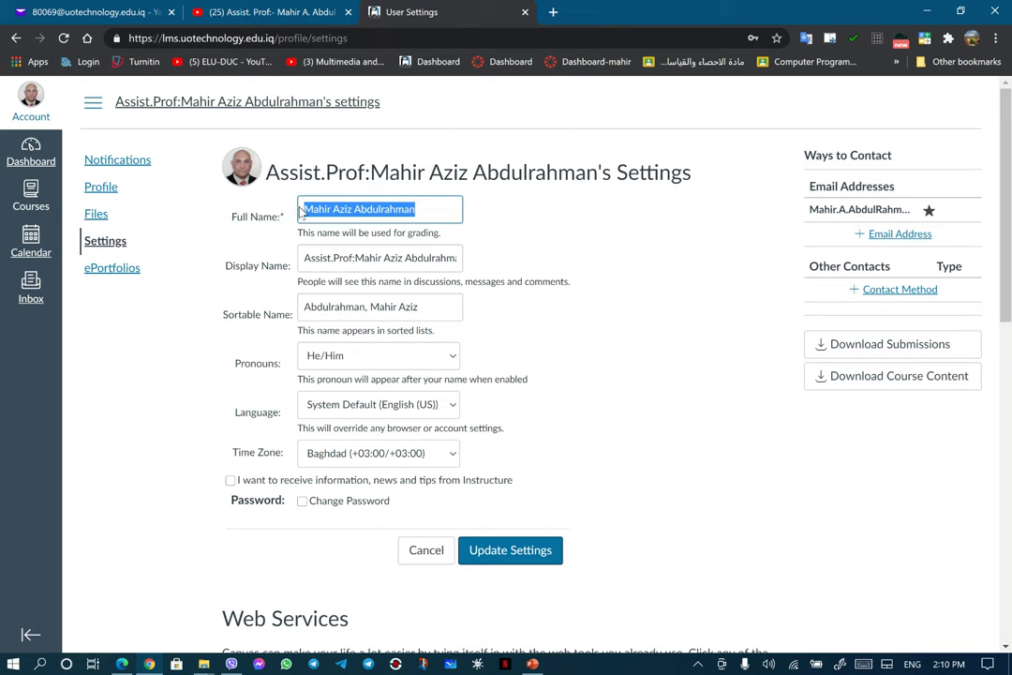
left_click(304, 209)
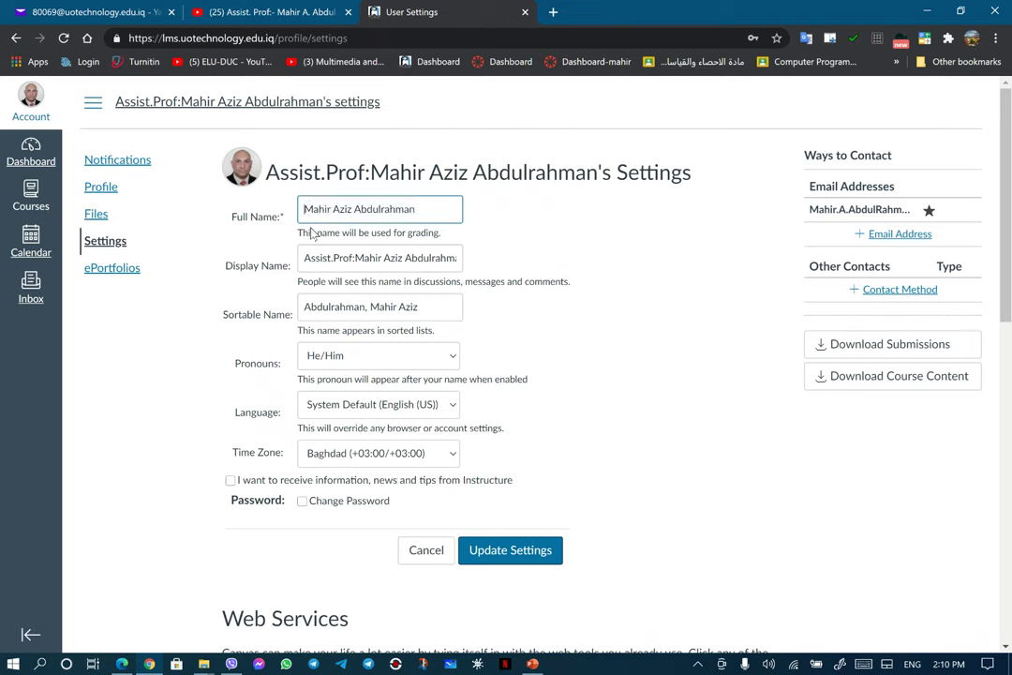
type("A")
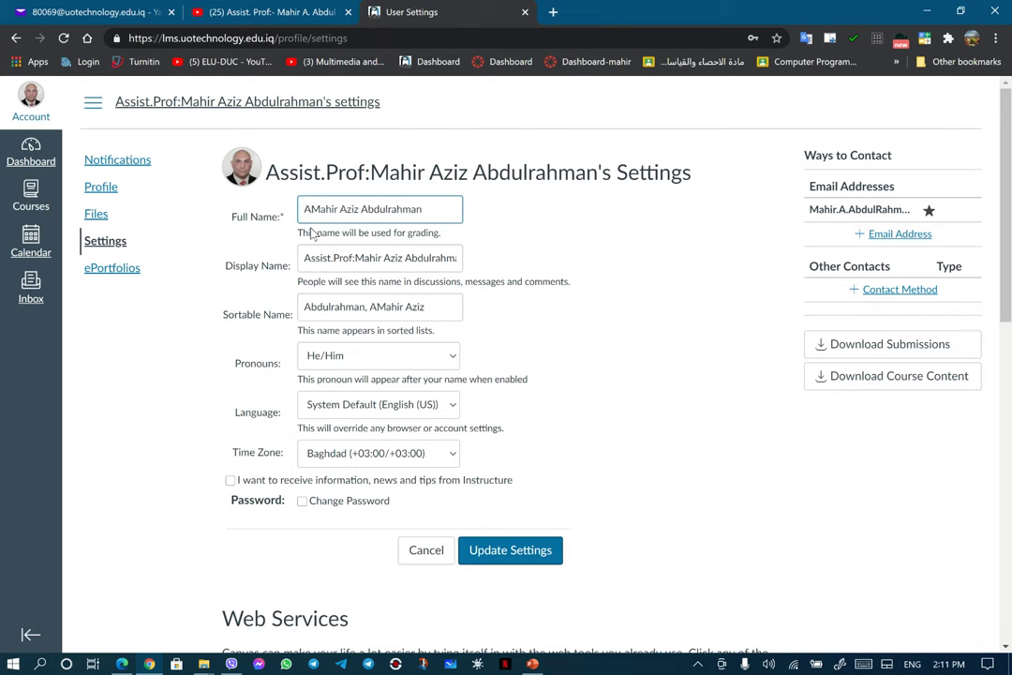
type("ssist")
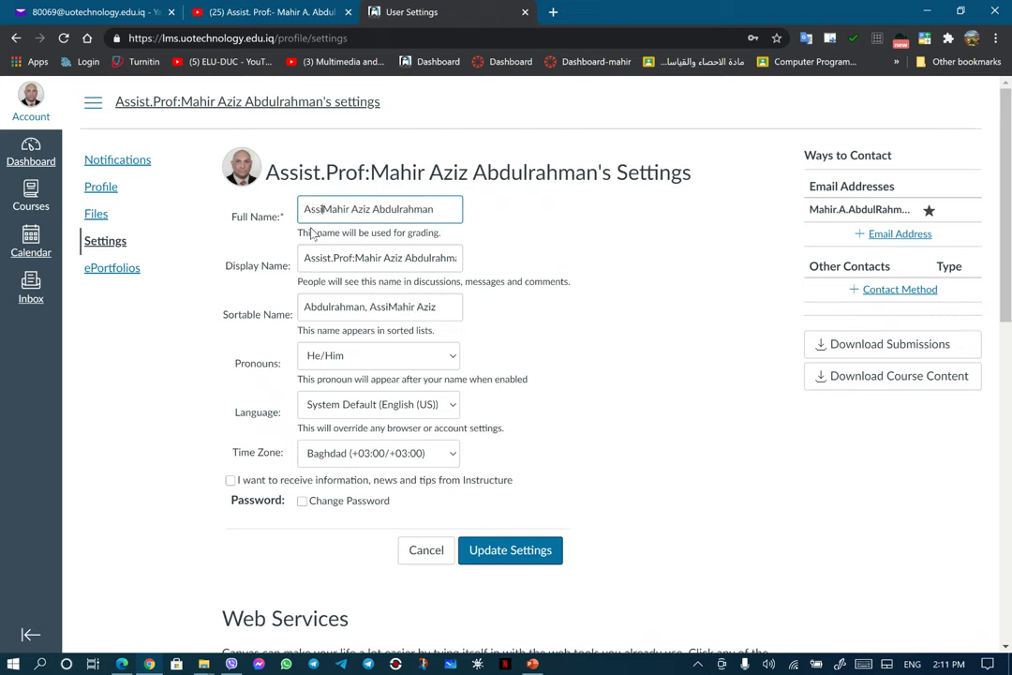
type(".")
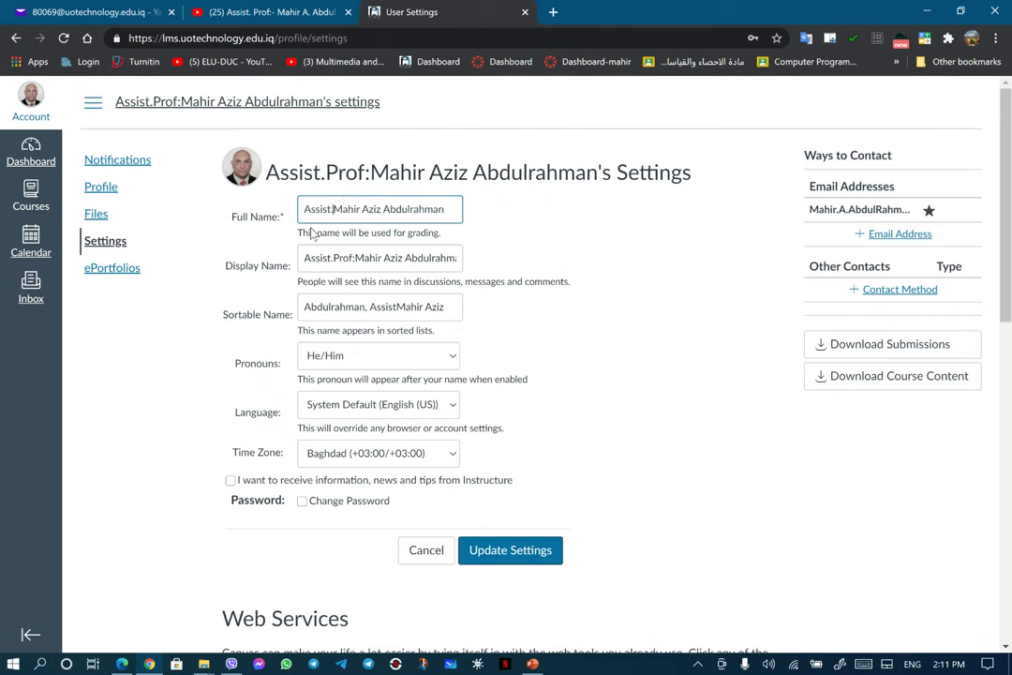
type("P")
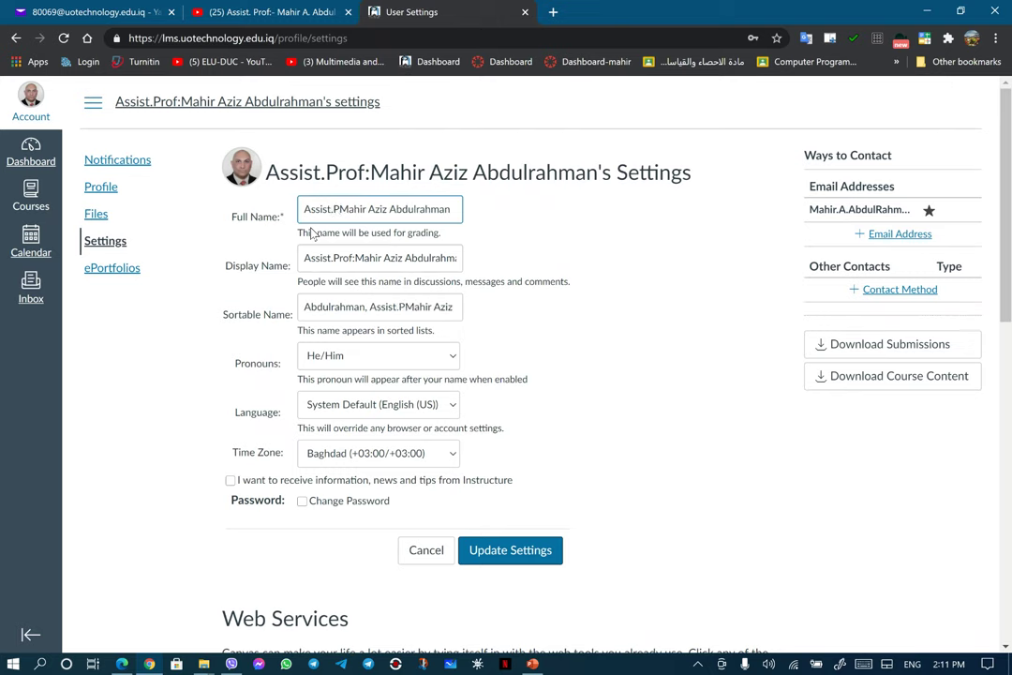
type("r")
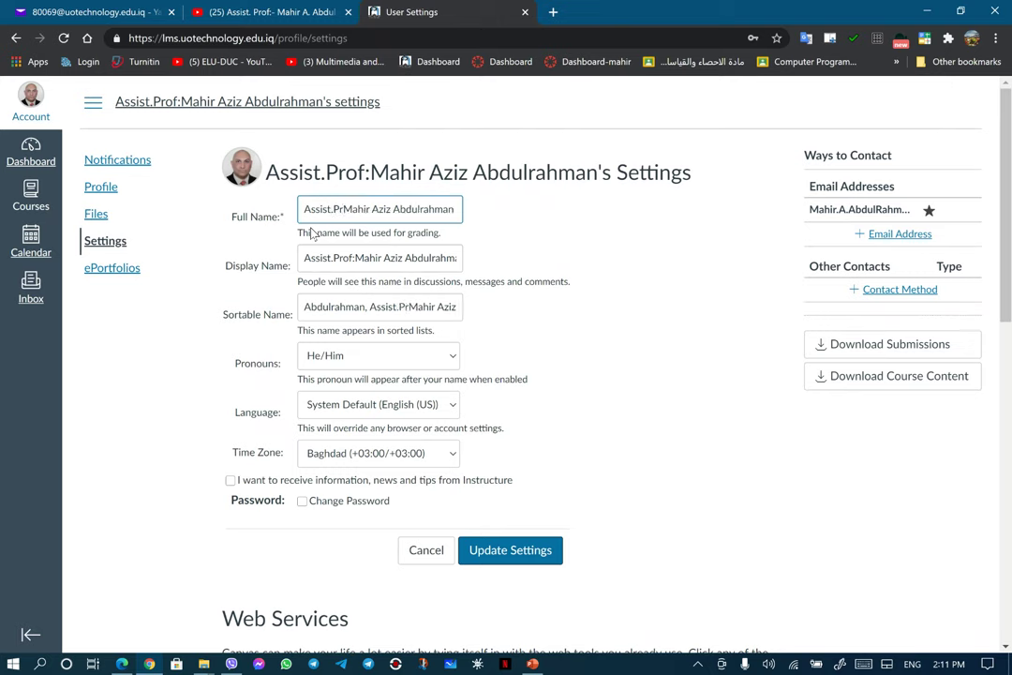
type("of:")
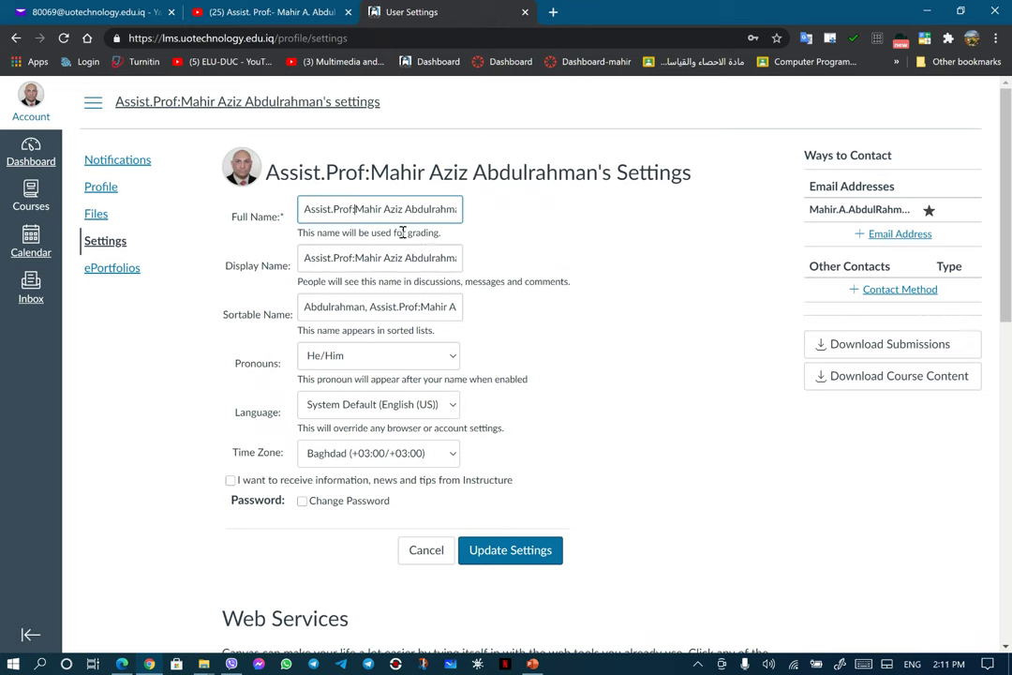
left_click_drag(393, 232, 440, 235)
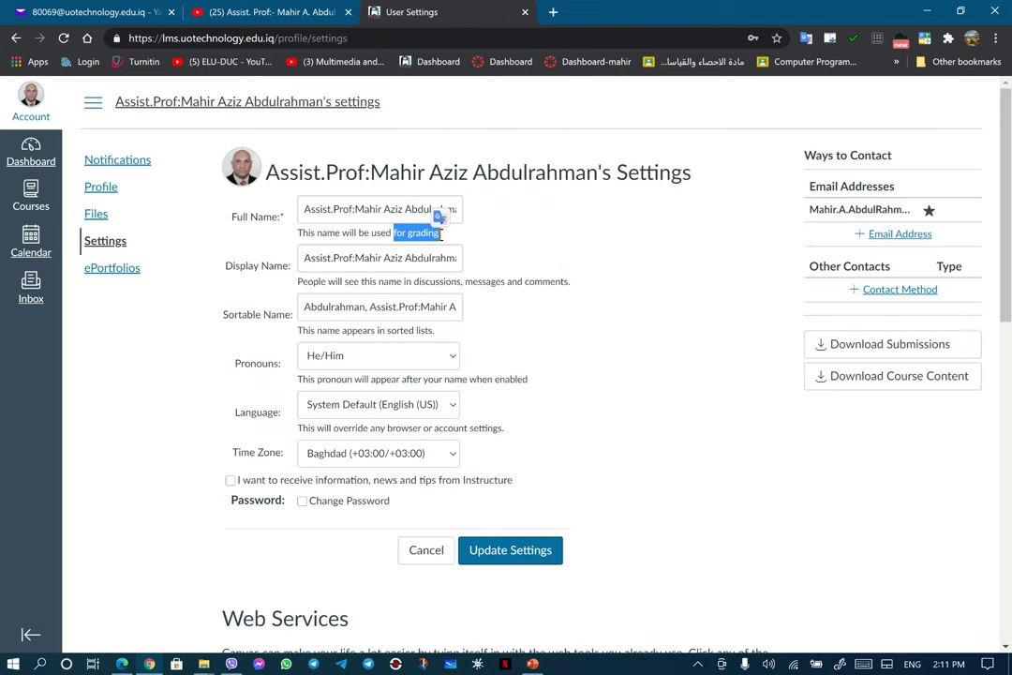
left_click(459, 234)
left_click_drag(335, 281, 571, 296)
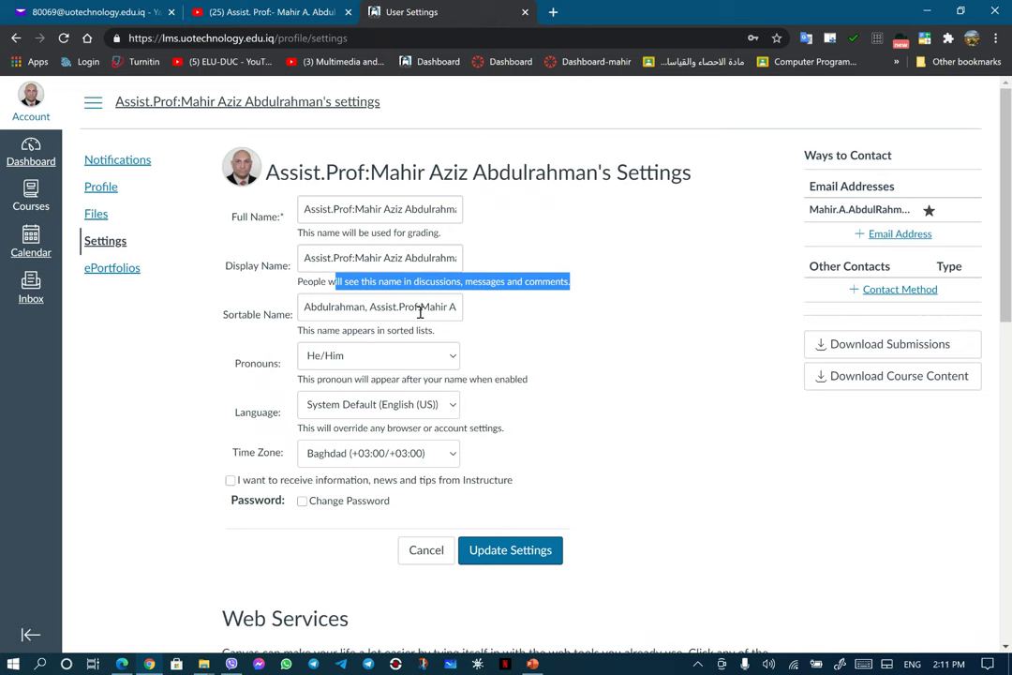
left_click(384, 307)
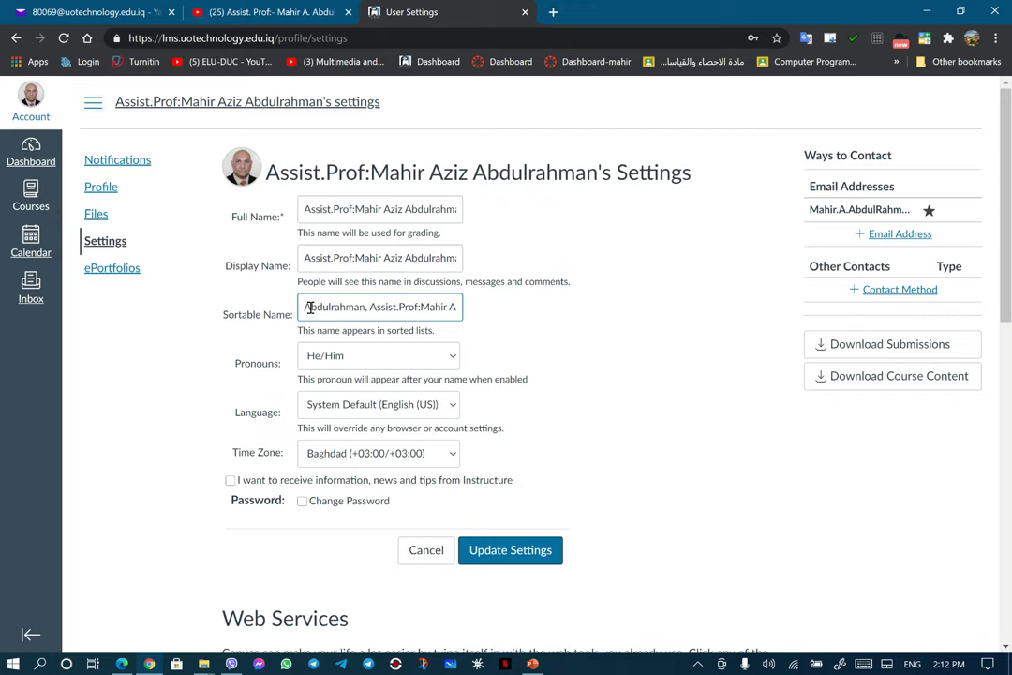
left_click(426, 309)
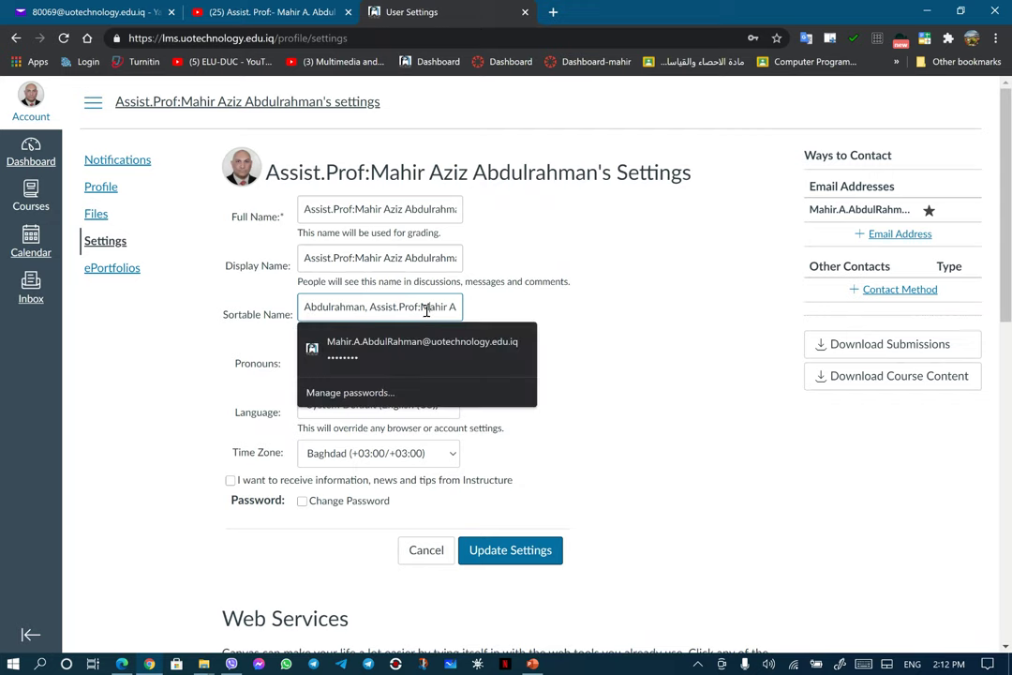
left_click(521, 310)
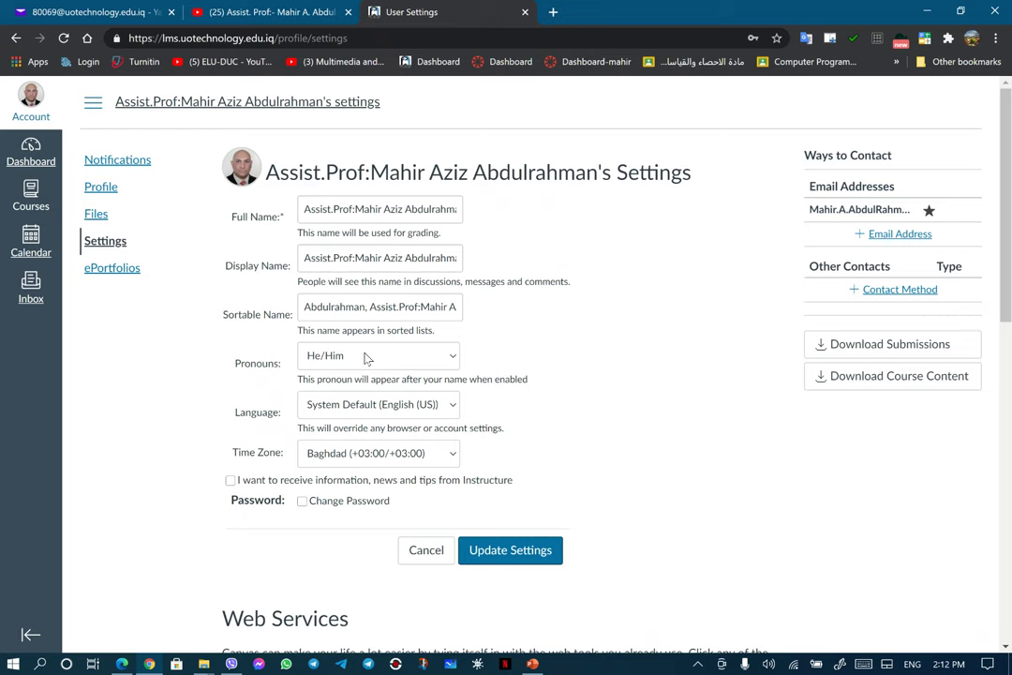
Step: Keep He/Him as the pronouns and choose العربية (Arabic) as the interface language
left_click(450, 361)
left_click(450, 360)
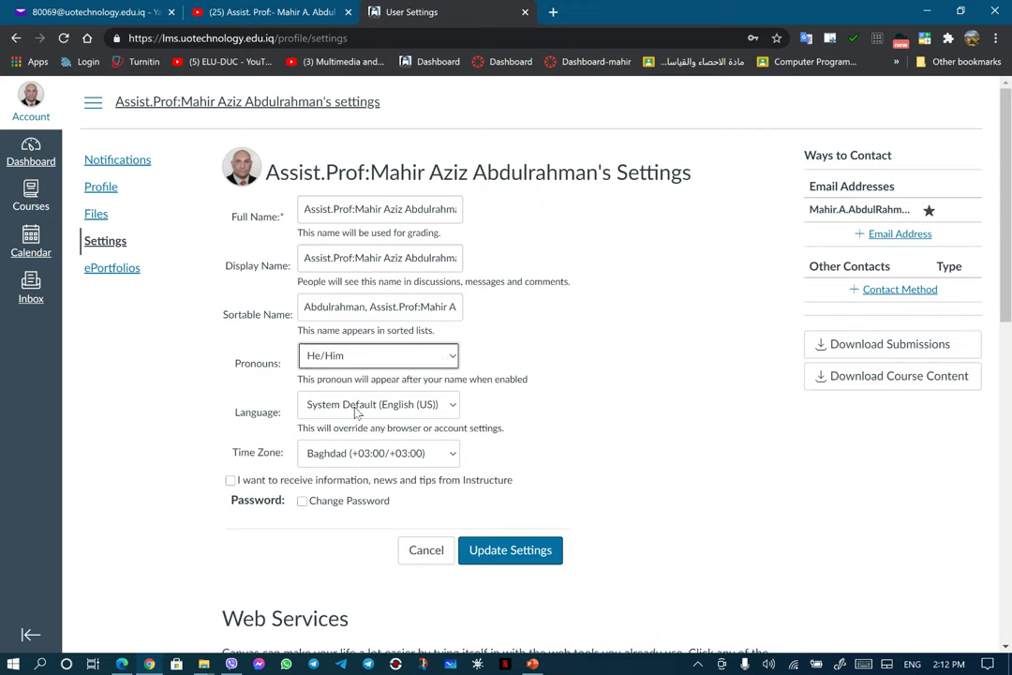
mouse_move(356, 413)
left_click(456, 410)
scroll(440, 216, "down", 5)
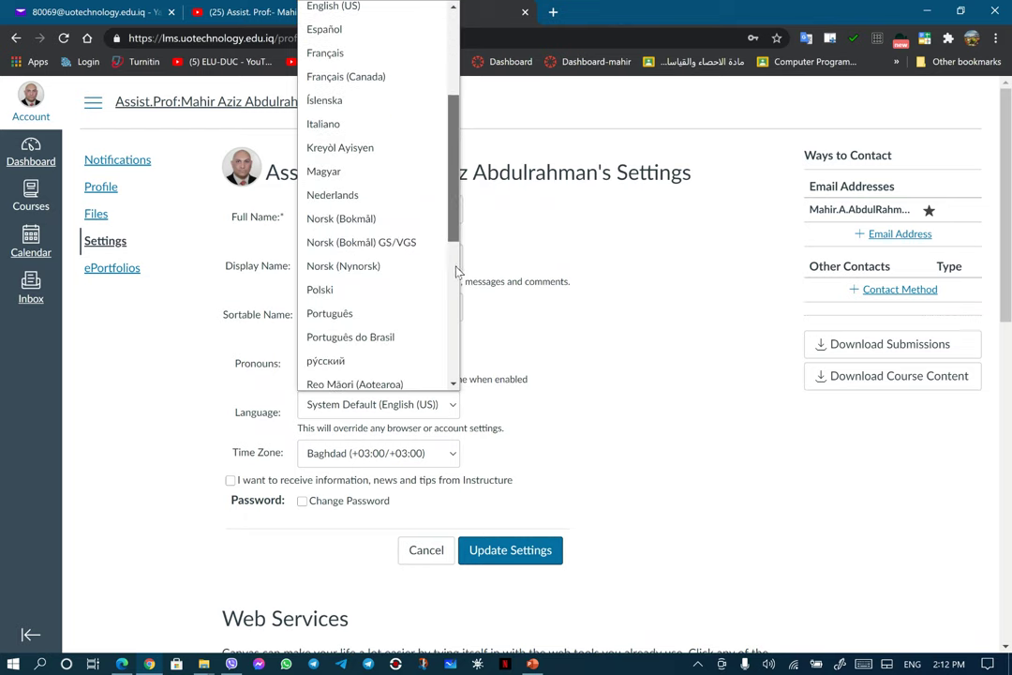
scroll(454, 244, "down", 2)
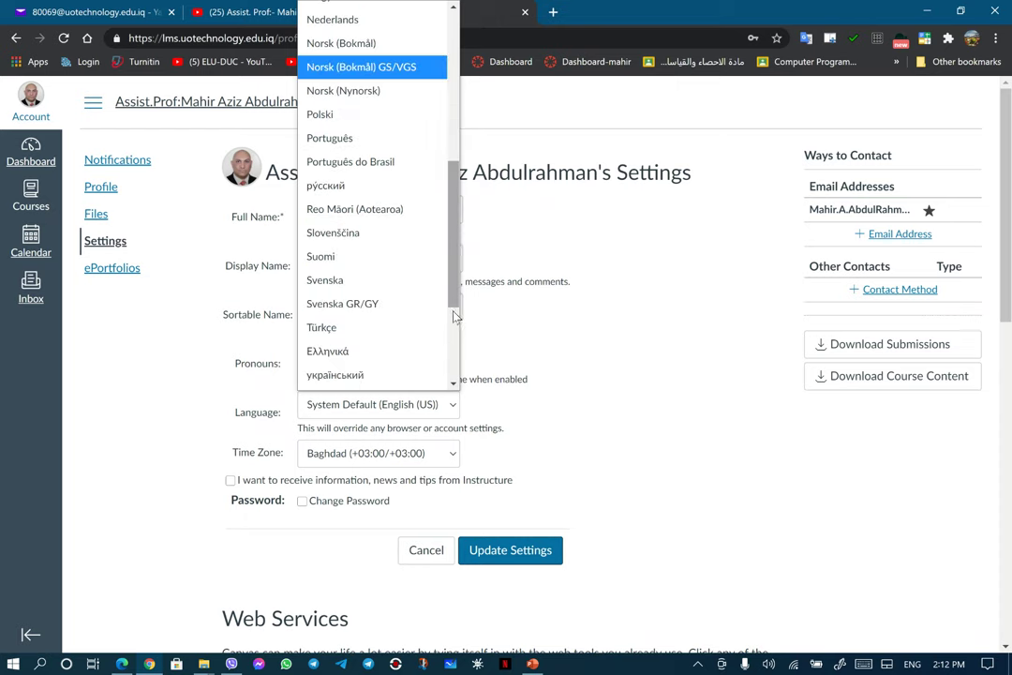
scroll(455, 325, "down", 1)
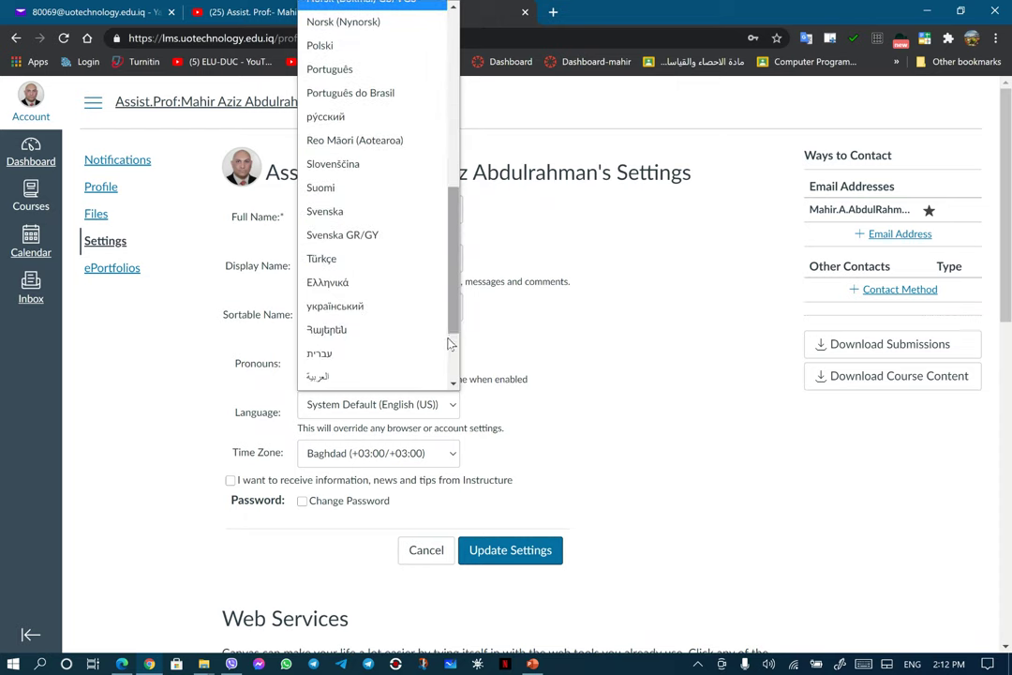
left_click(336, 378)
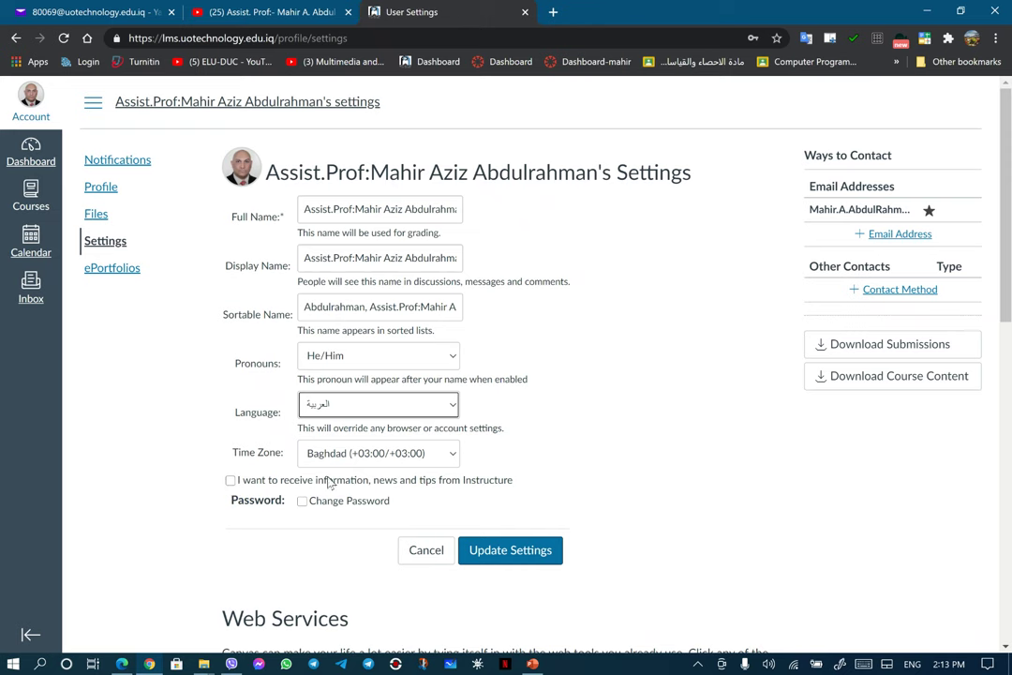
Step: Under Web Services, choose Google Drive in Other Services and begin authorizing Drive access
scroll(642, 443, "down", 3)
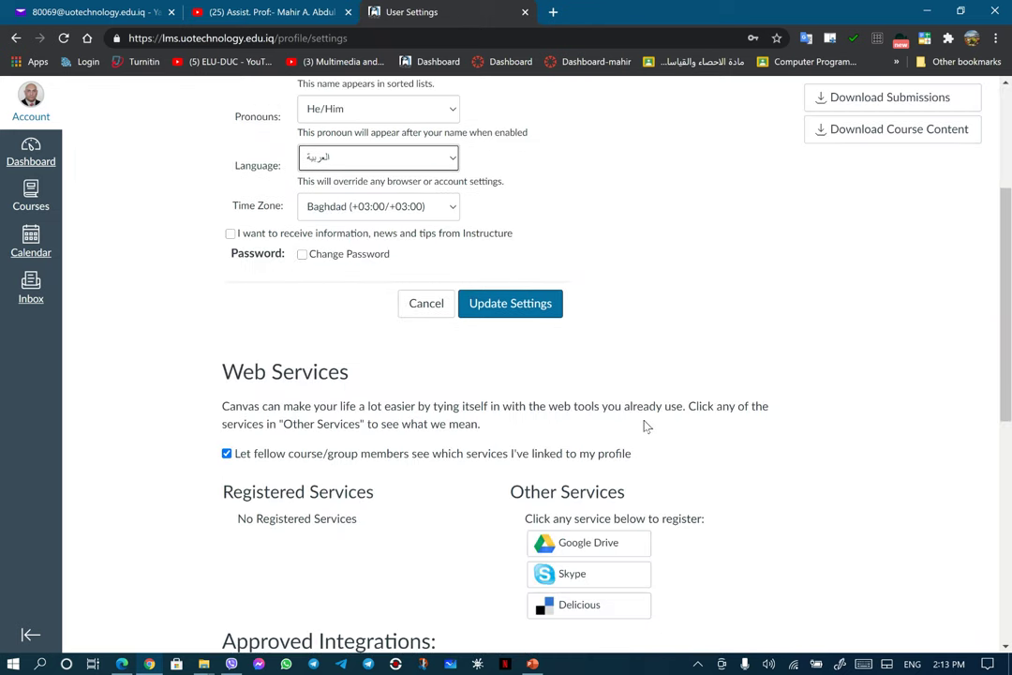
scroll(562, 458, "down", 3)
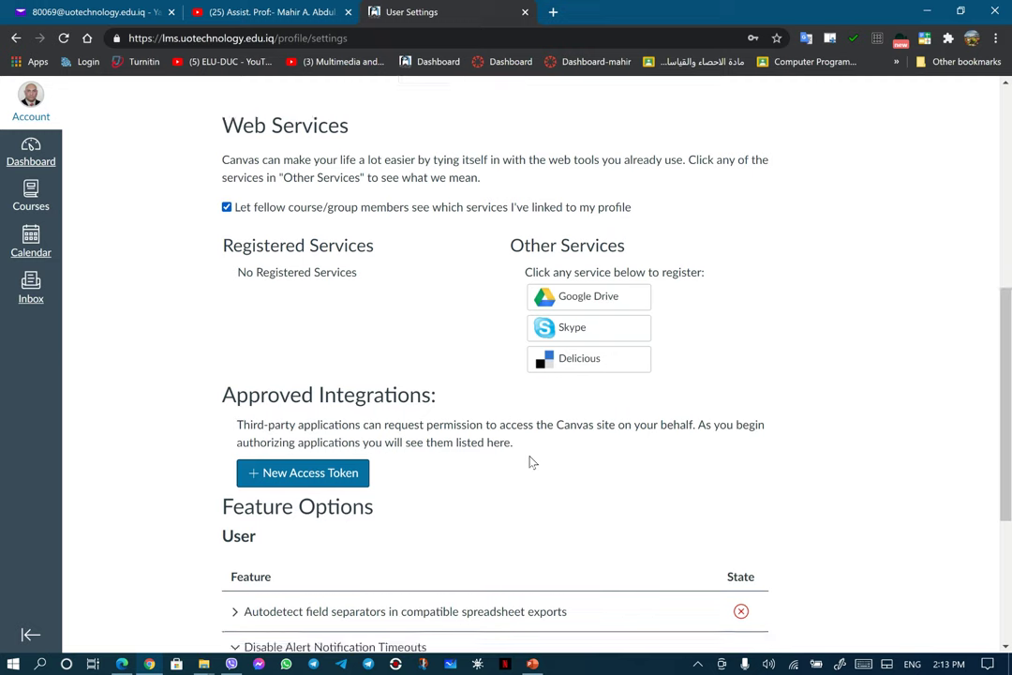
left_click(587, 298)
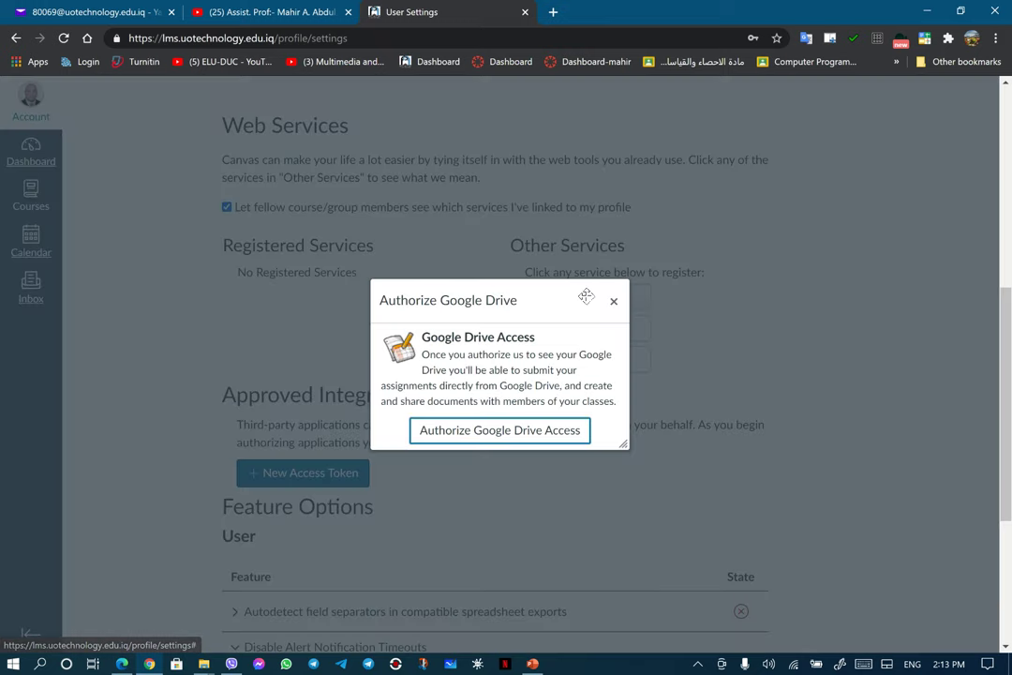
left_click(475, 432)
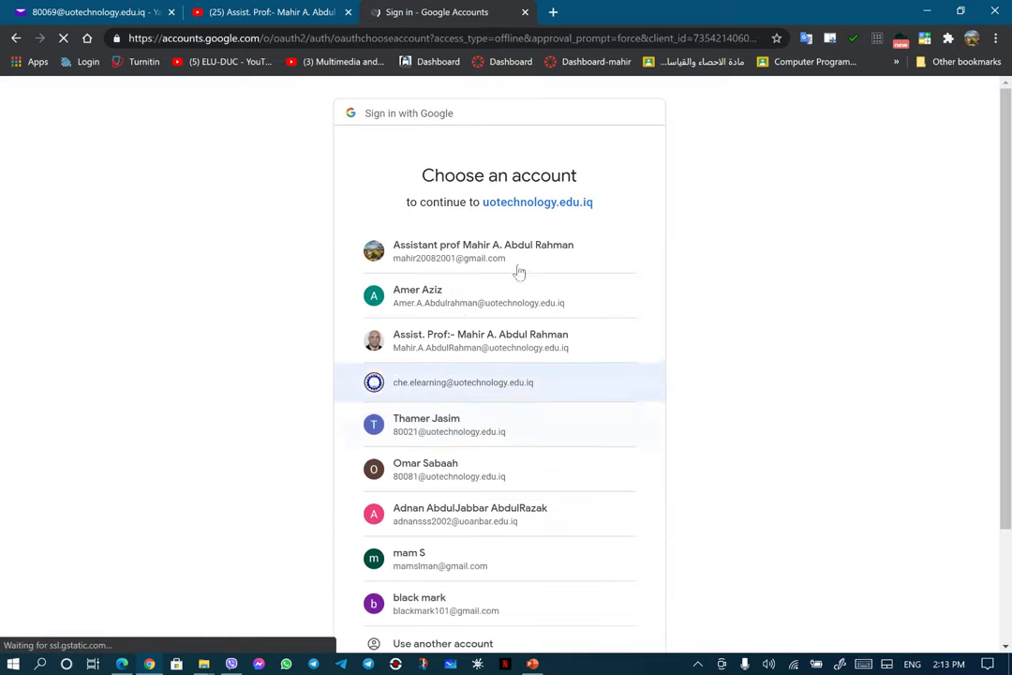
Step: Choose the university account, proceed past the unsafe-app warning, and allow uotechnology.edu.iq access to Google Drive files
left_click(458, 345)
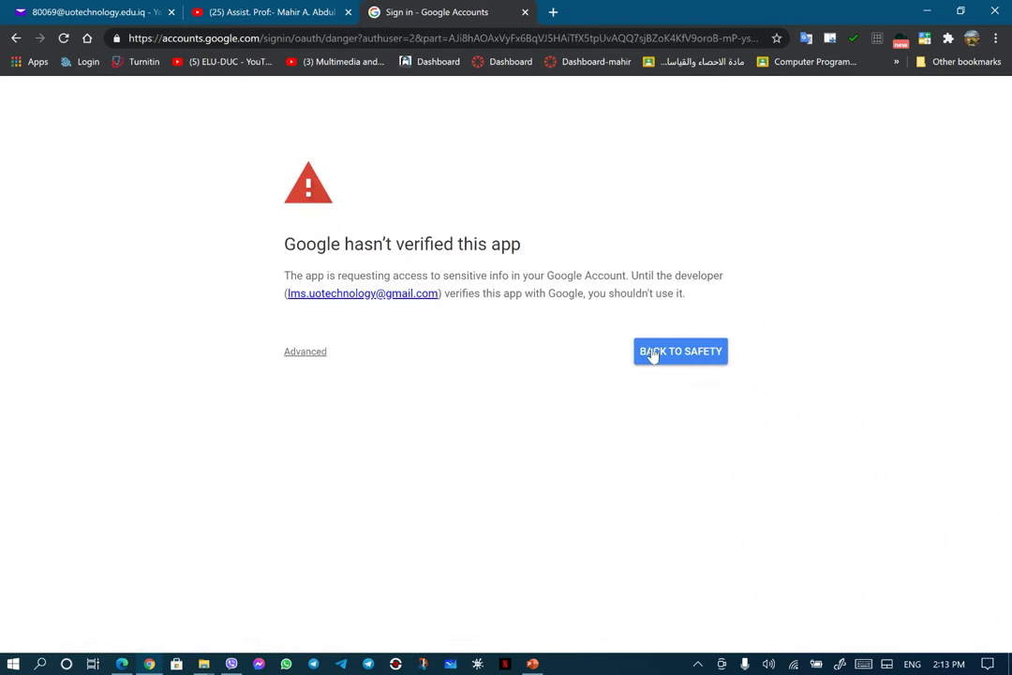
left_click(317, 357)
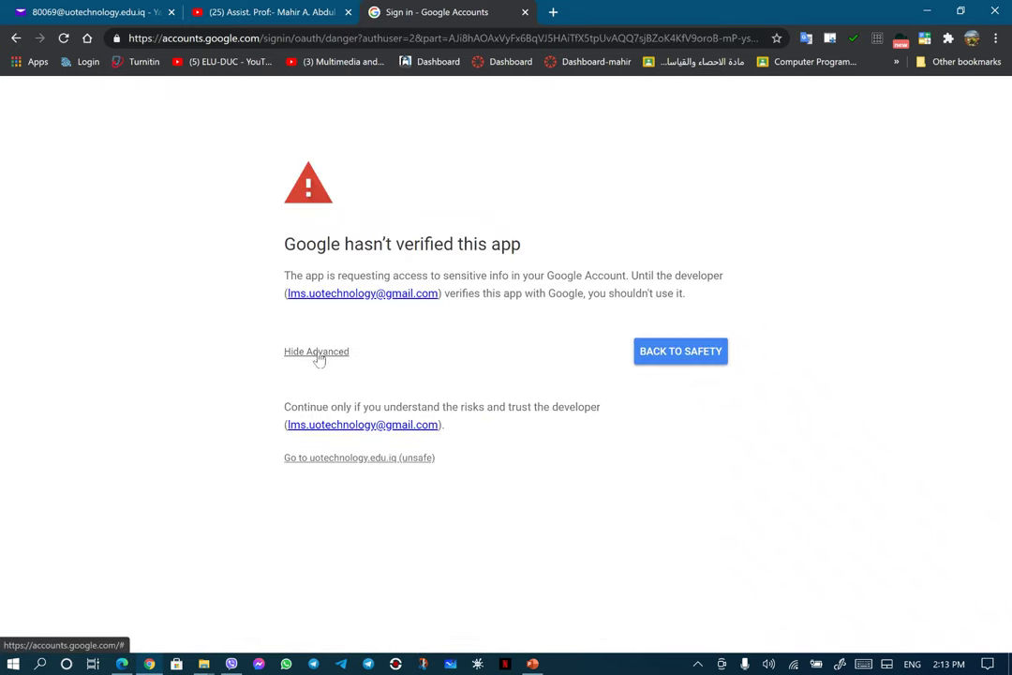
left_click(337, 459)
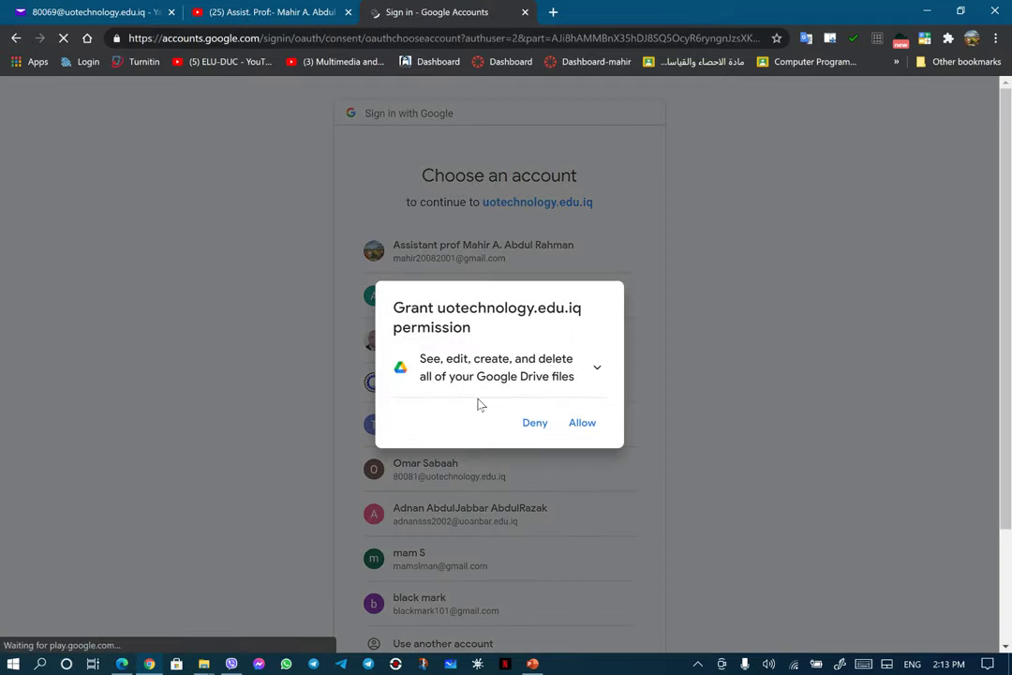
left_click(581, 423)
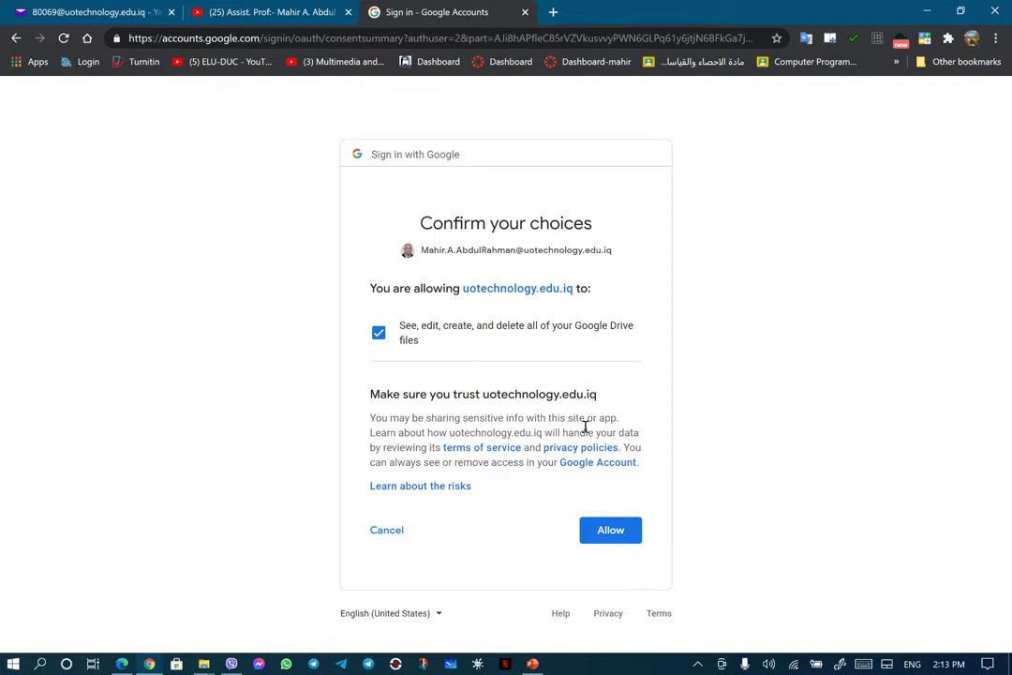
left_click(601, 542)
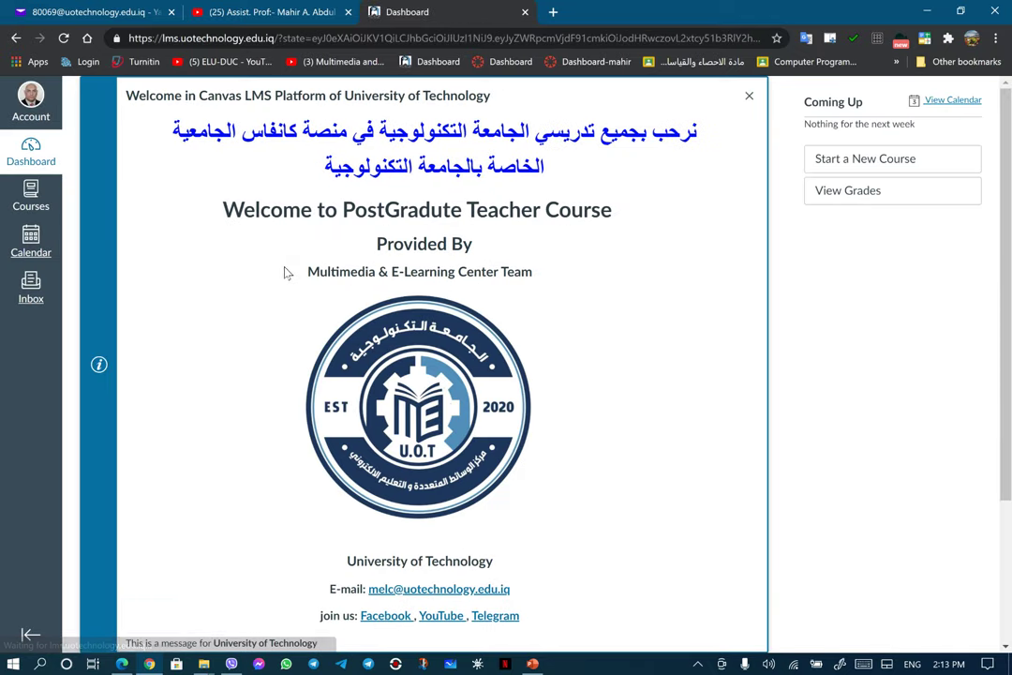
Step: Return to the account Settings page from the Account tray
left_click(33, 104)
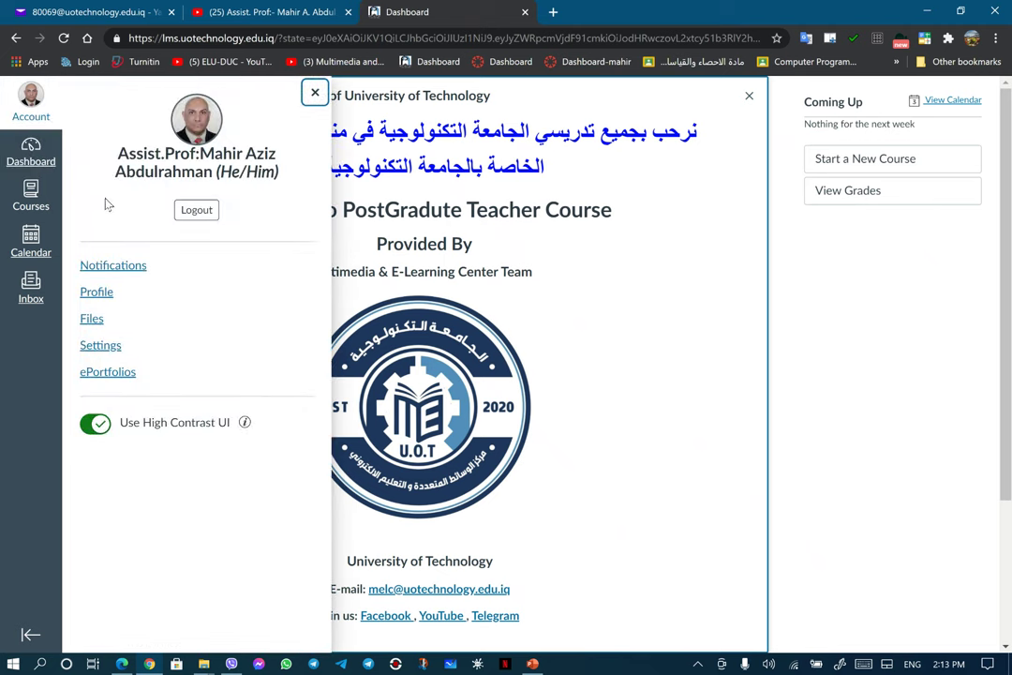
left_click(101, 345)
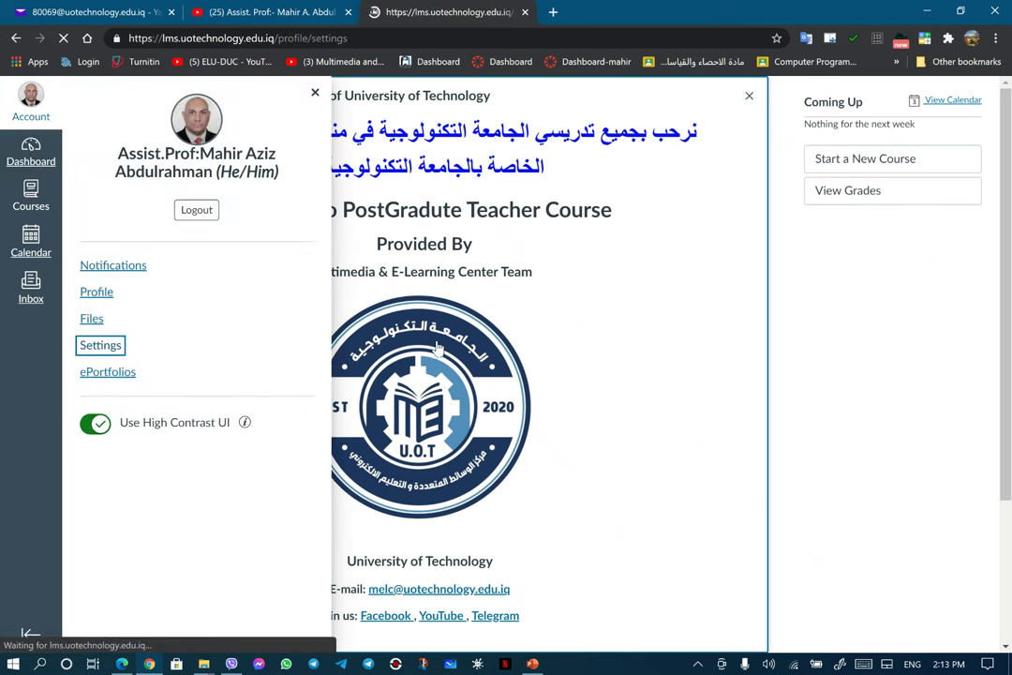
scroll(449, 390, "down", 3)
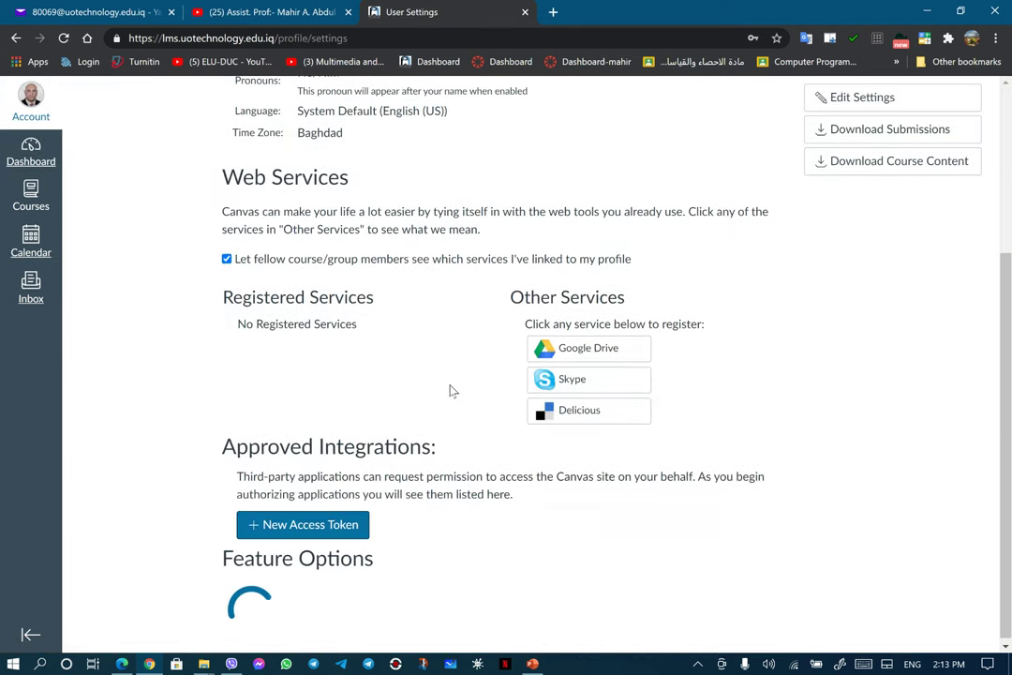
scroll(592, 352, "up", 3)
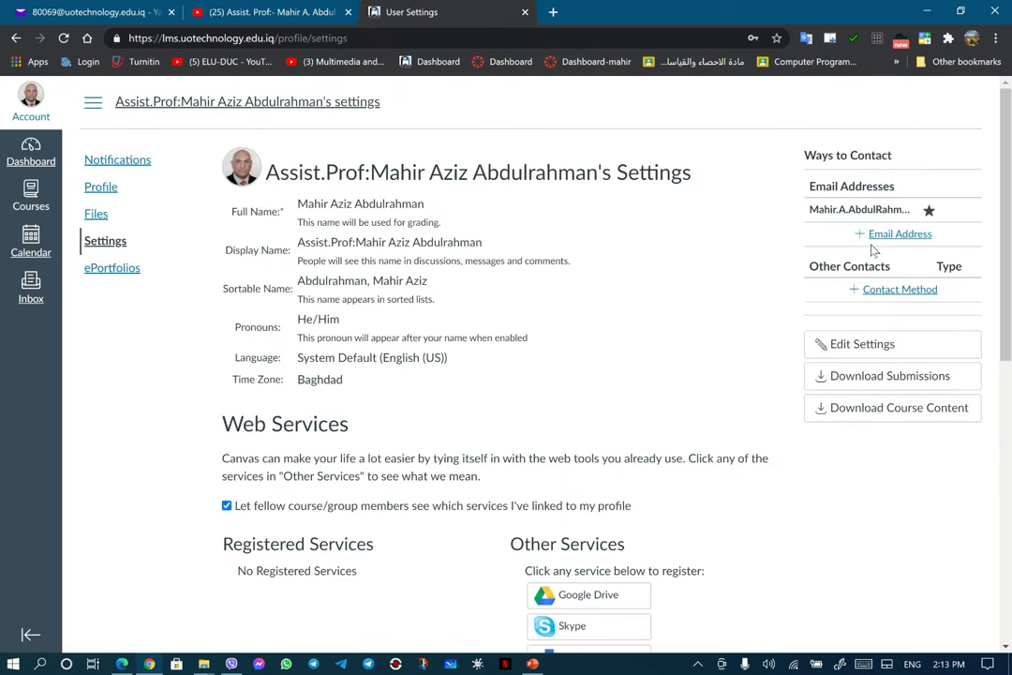
Step: Save العربية (Arabic) as the account language, then reopen the settings form for editing
left_click(865, 347)
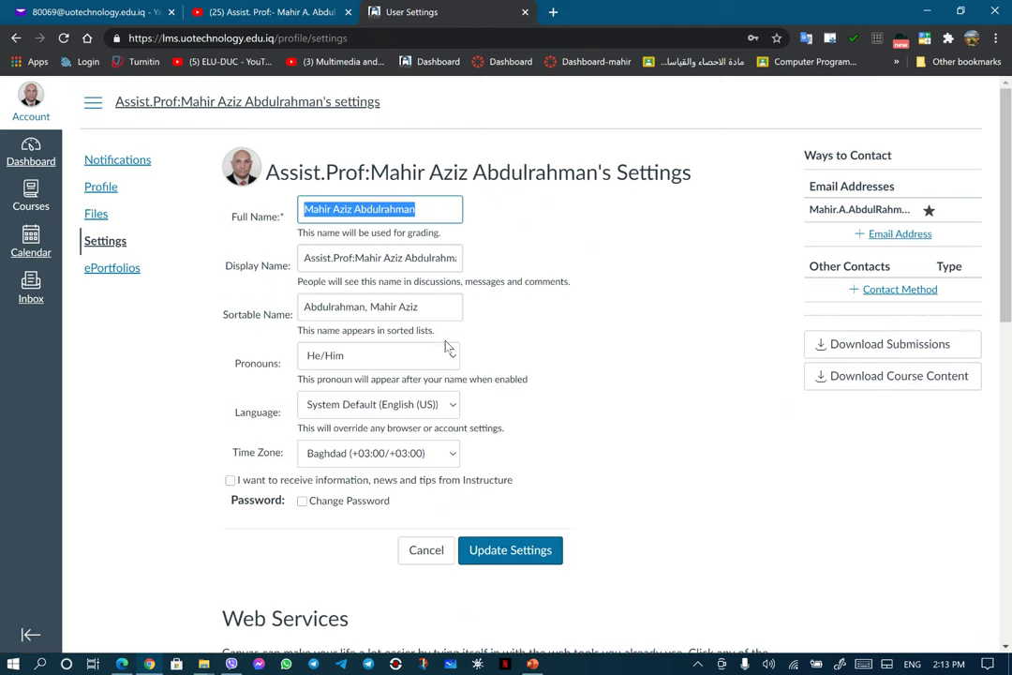
left_click(453, 406)
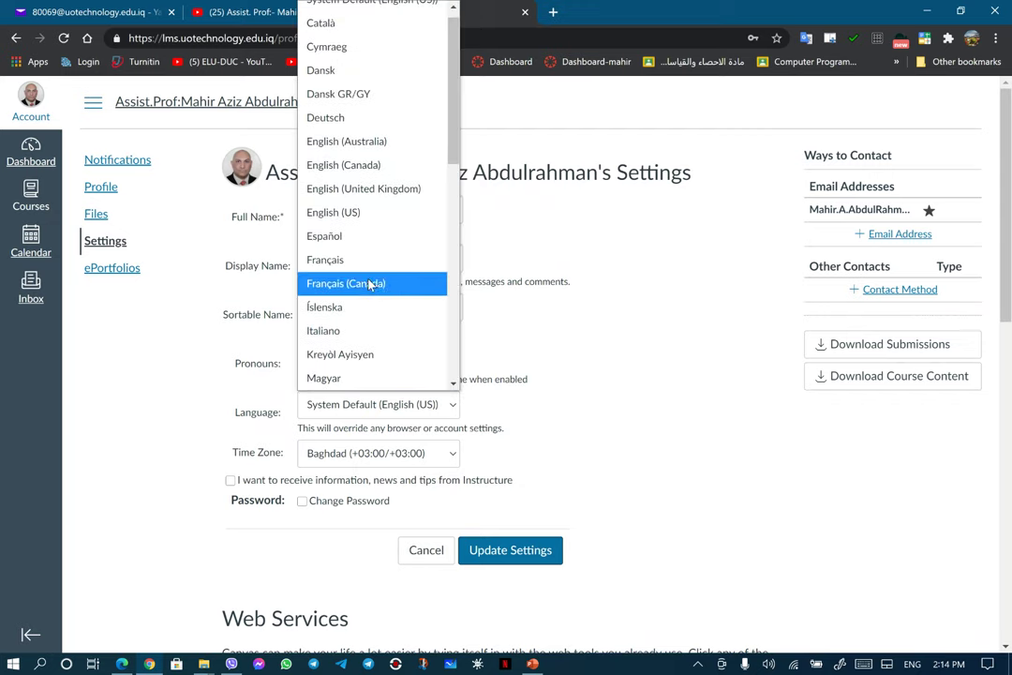
scroll(452, 281, "down", 8)
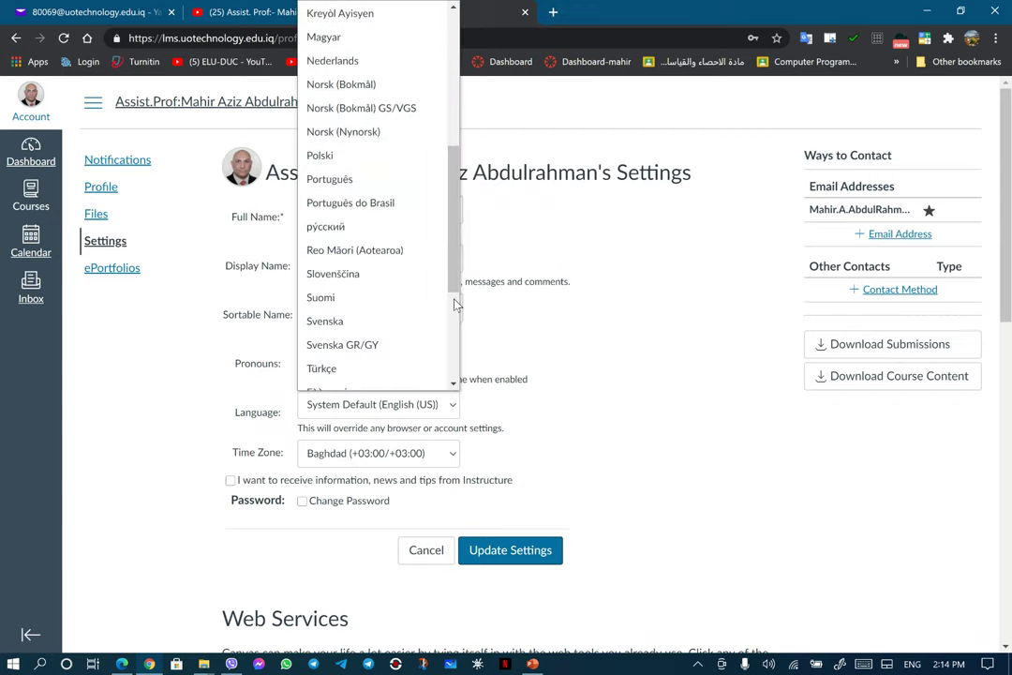
left_click(337, 260)
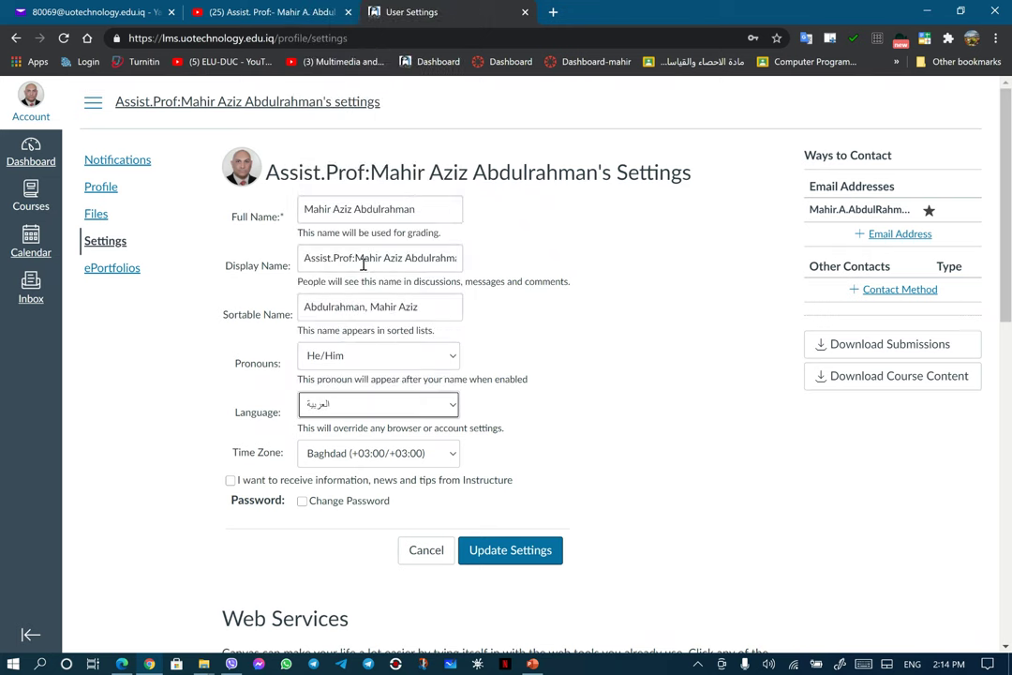
left_click(489, 553)
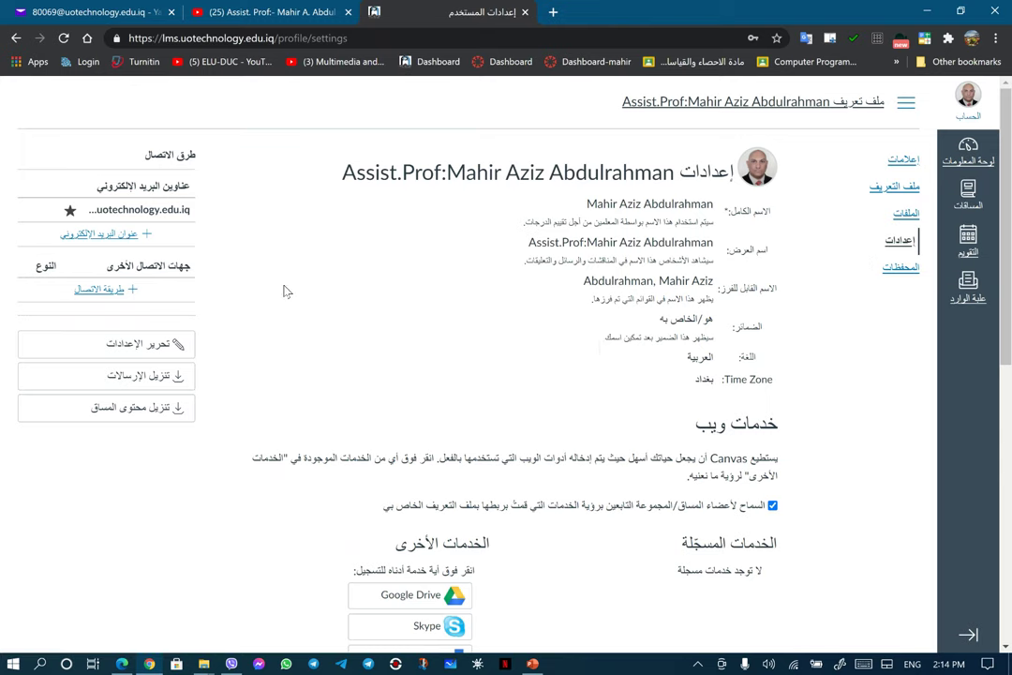
left_click(141, 343)
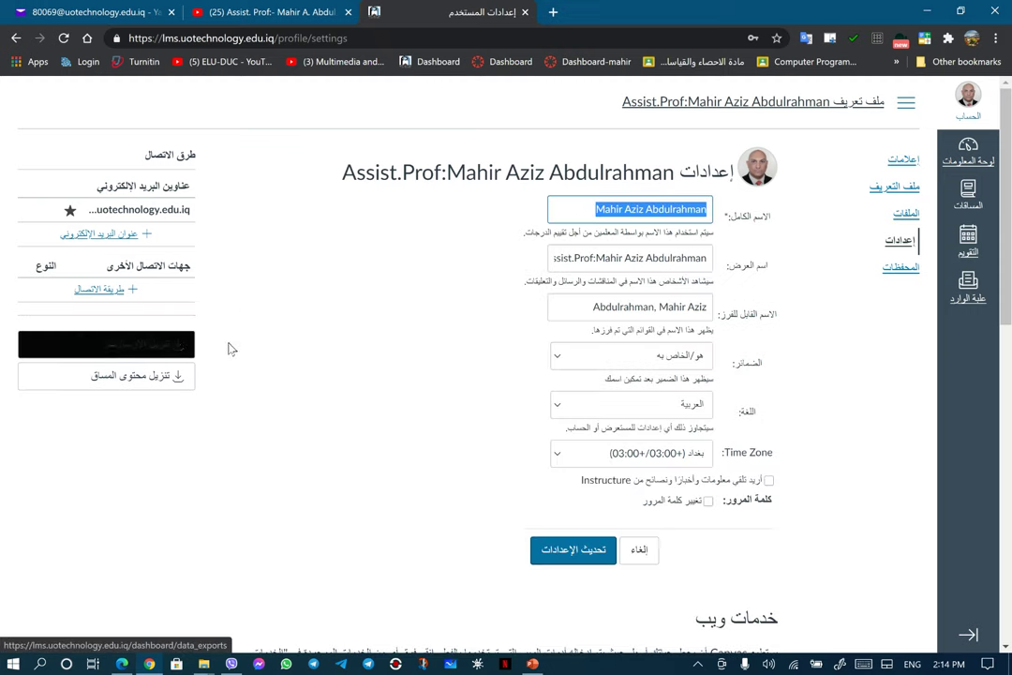
Step: Change the account language back to English (US) and save the settings
left_click(558, 406)
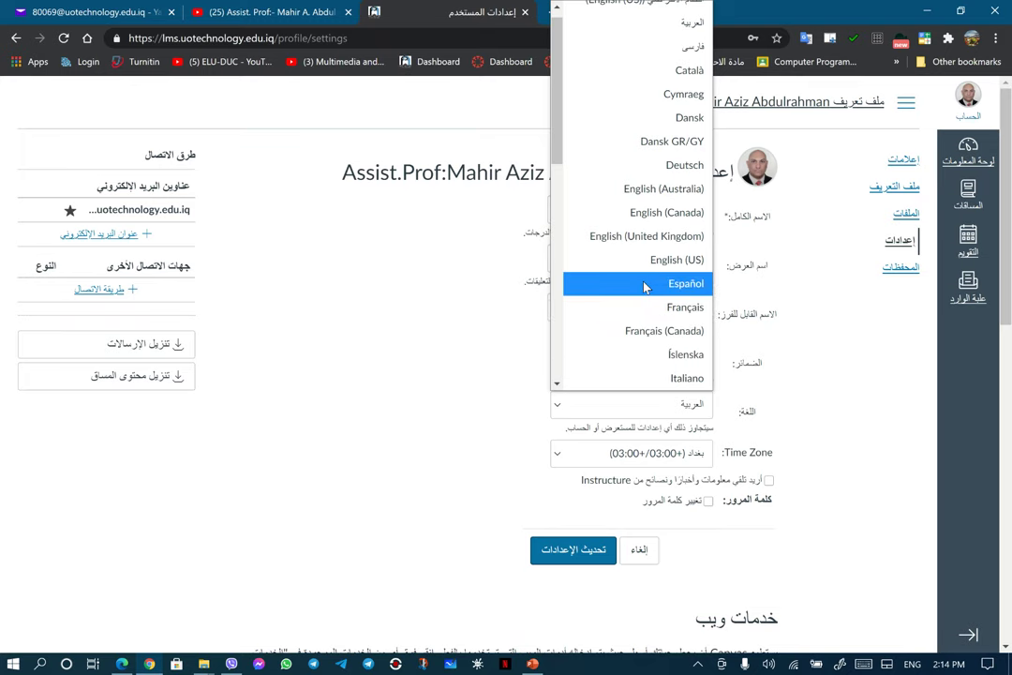
left_click(652, 262)
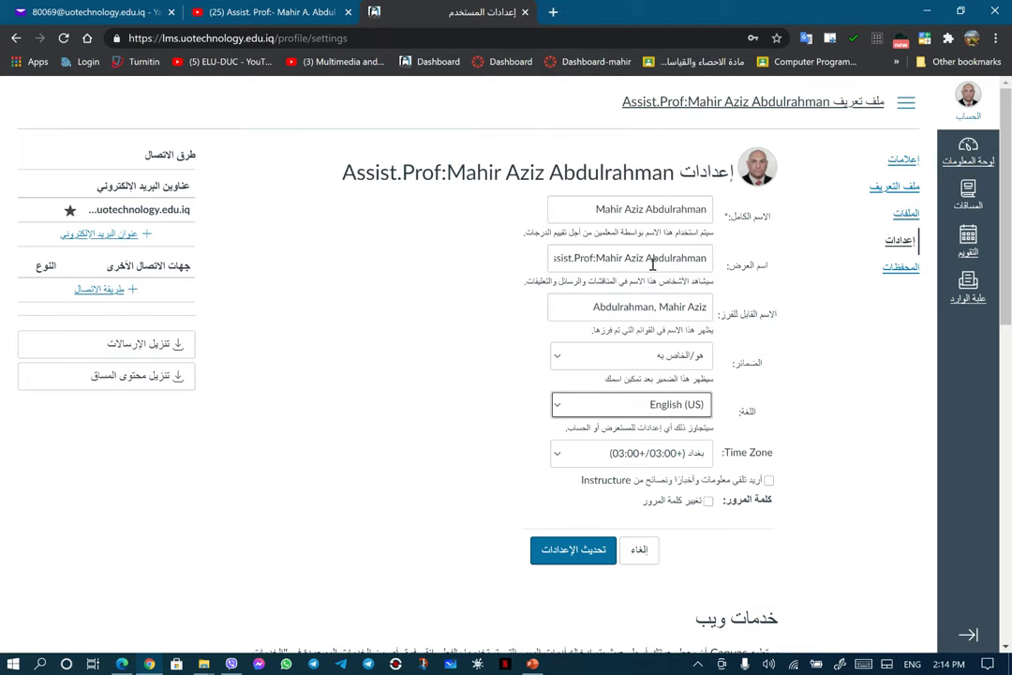
left_click(577, 552)
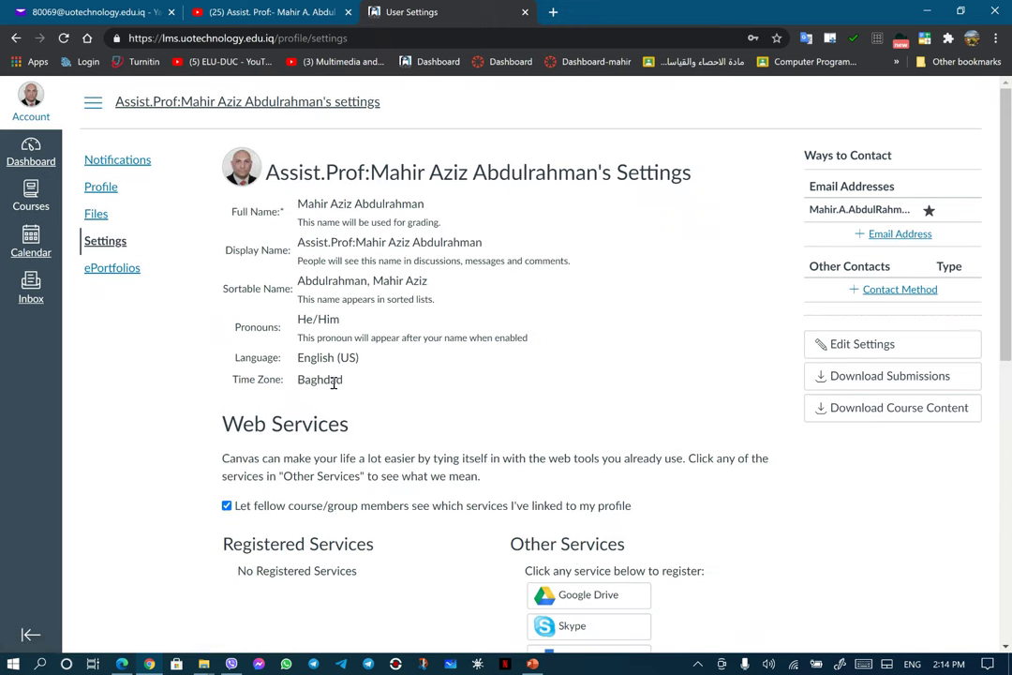
scroll(334, 383, "down", 3)
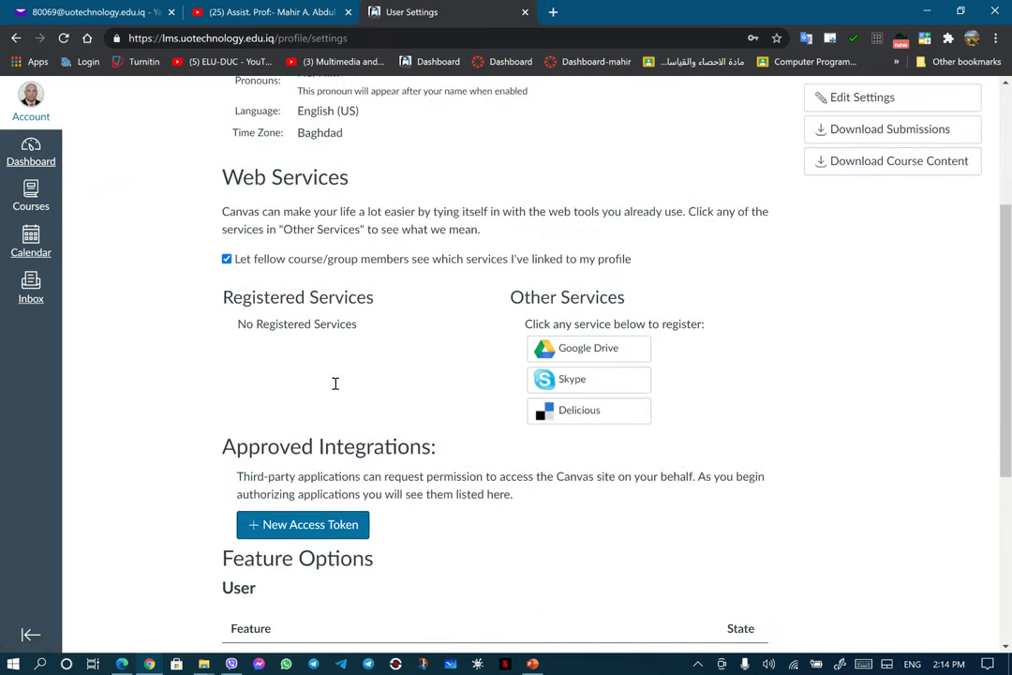
Step: Re-authorize Google Drive with the university account, allowing uotechnology.edu.iq full access to Drive files
left_click(592, 353)
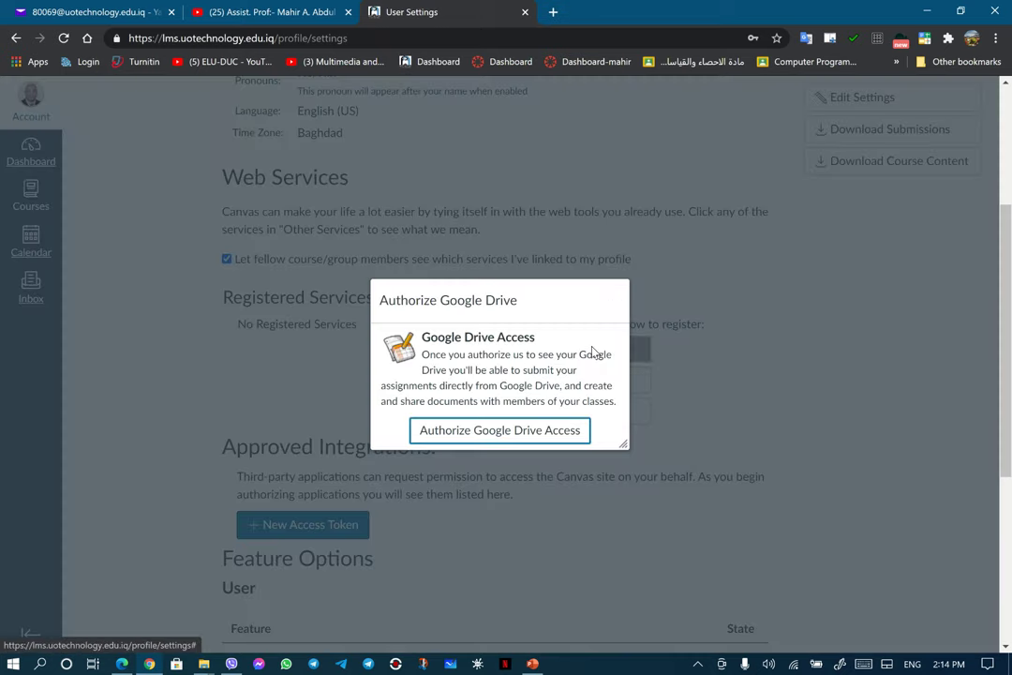
left_click(523, 432)
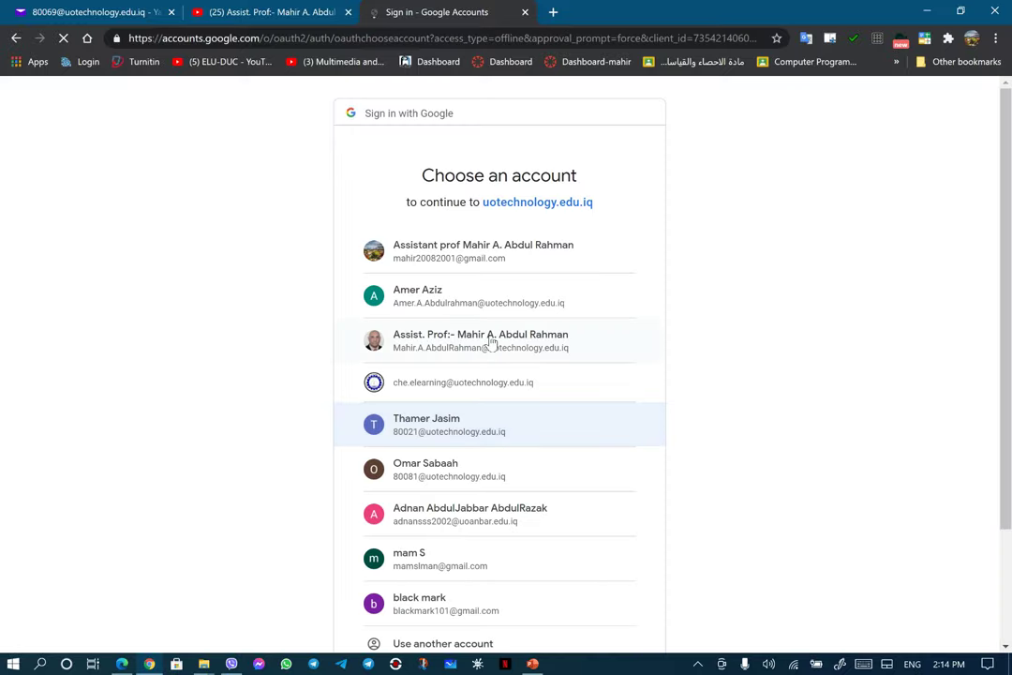
left_click(490, 339)
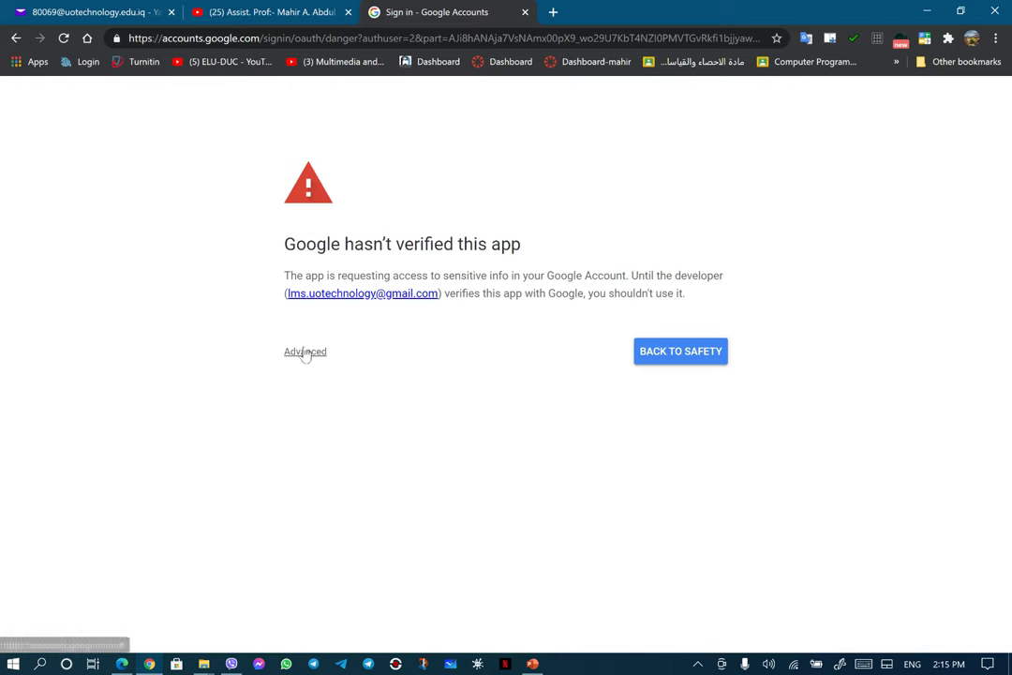
left_click(306, 352)
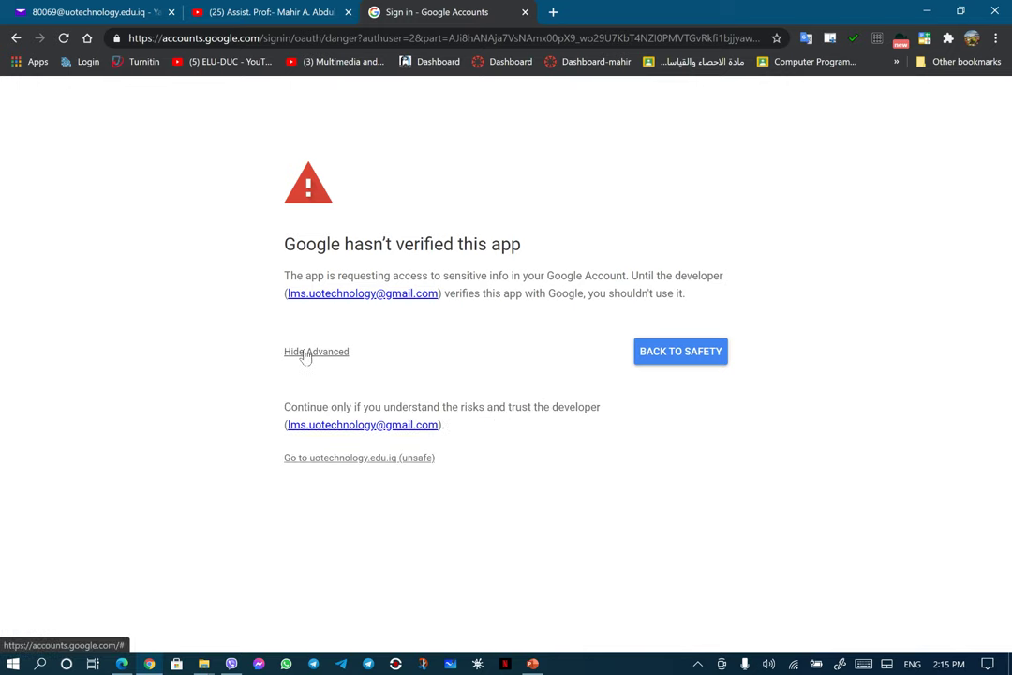
left_click(332, 460)
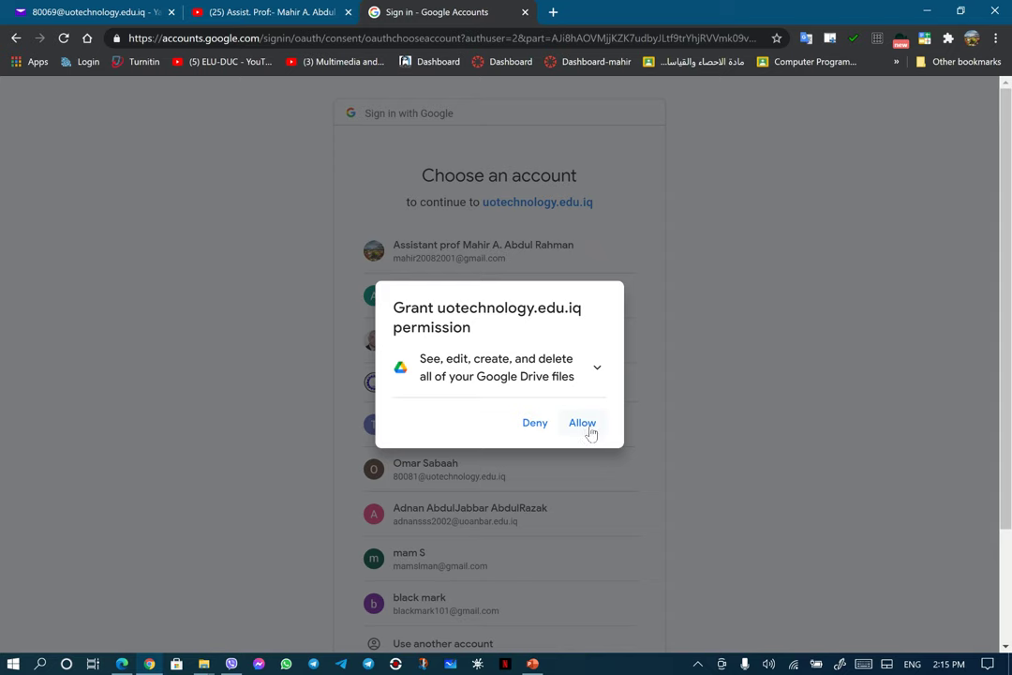
left_click(589, 427)
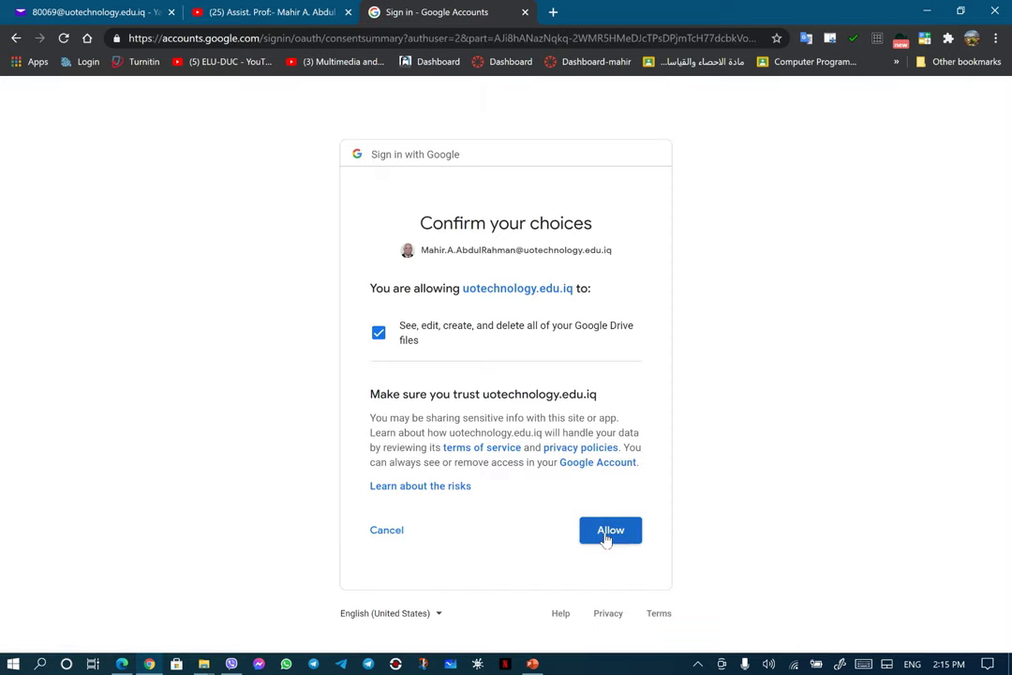
left_click(607, 538)
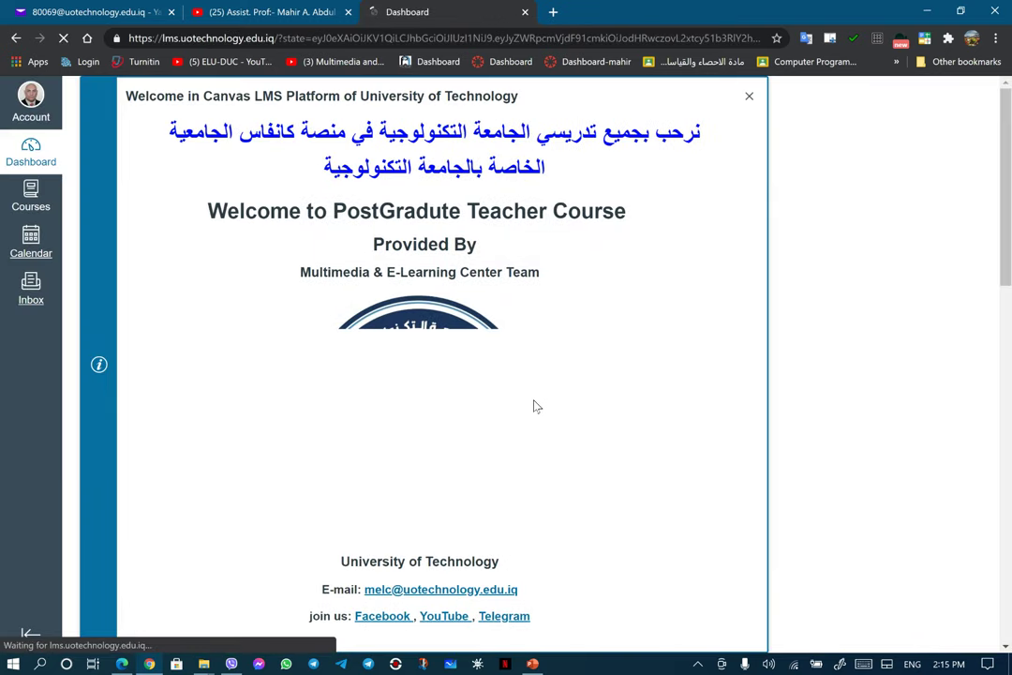
Step: Open User Settings from the Account menu and review Web Services and Feature Options, with High Contrast UI enabled
left_click(38, 103)
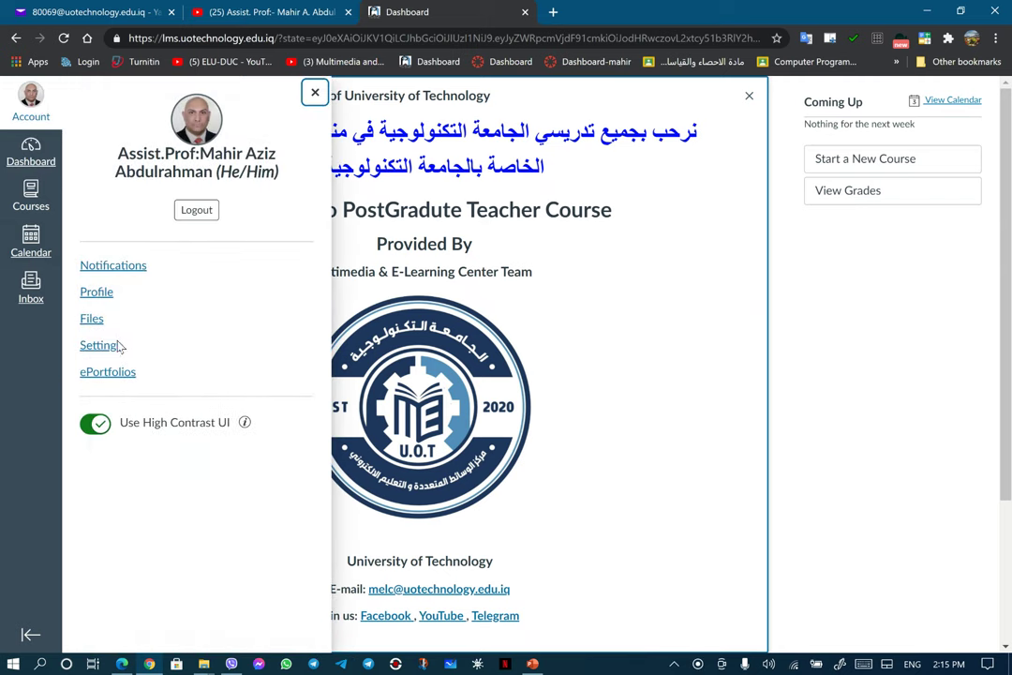
left_click(100, 346)
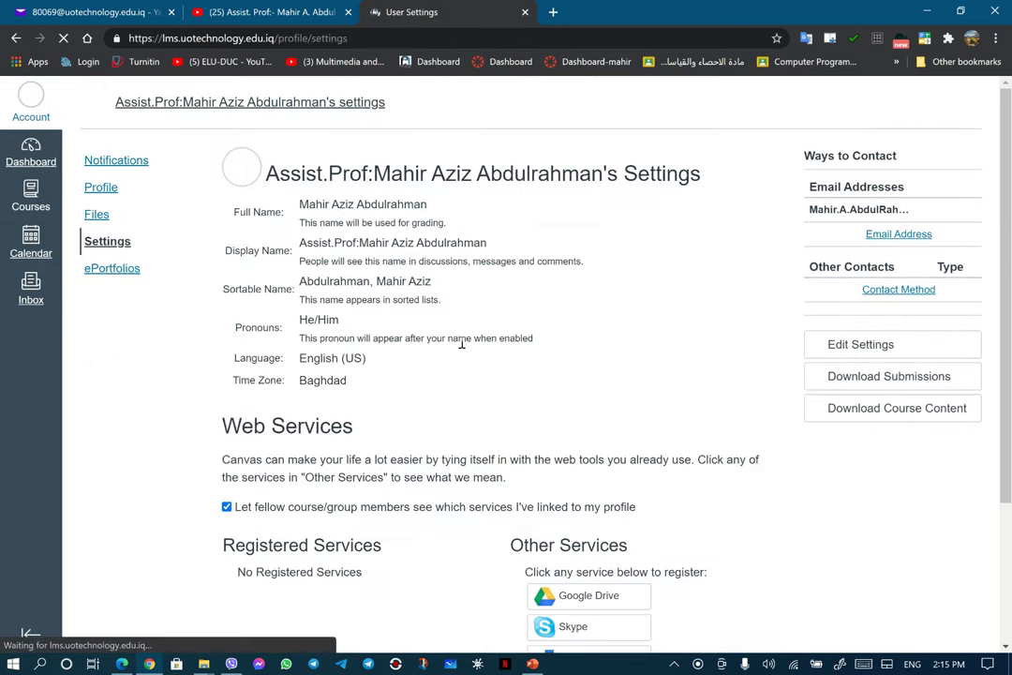
scroll(461, 345, "down", 5)
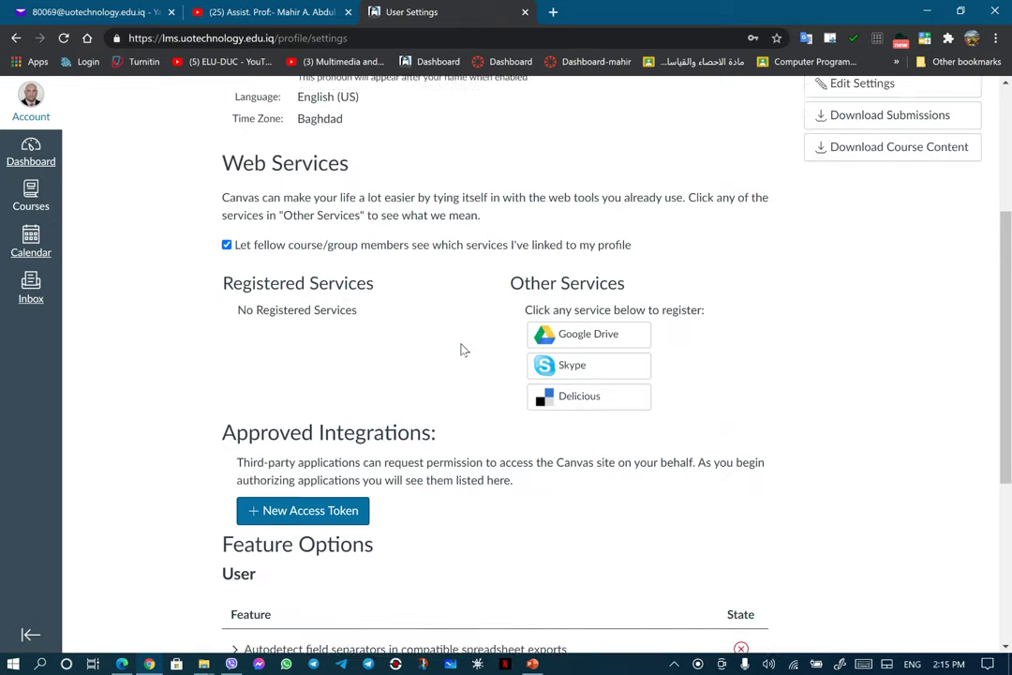
scroll(461, 350, "up", 3)
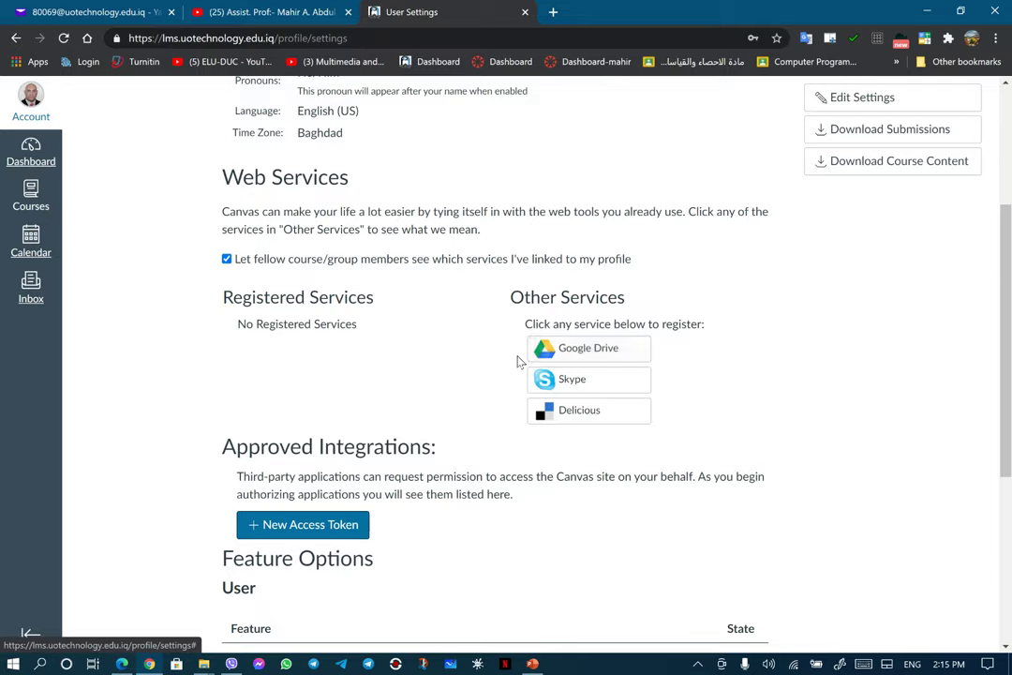
scroll(517, 361, "down", 3)
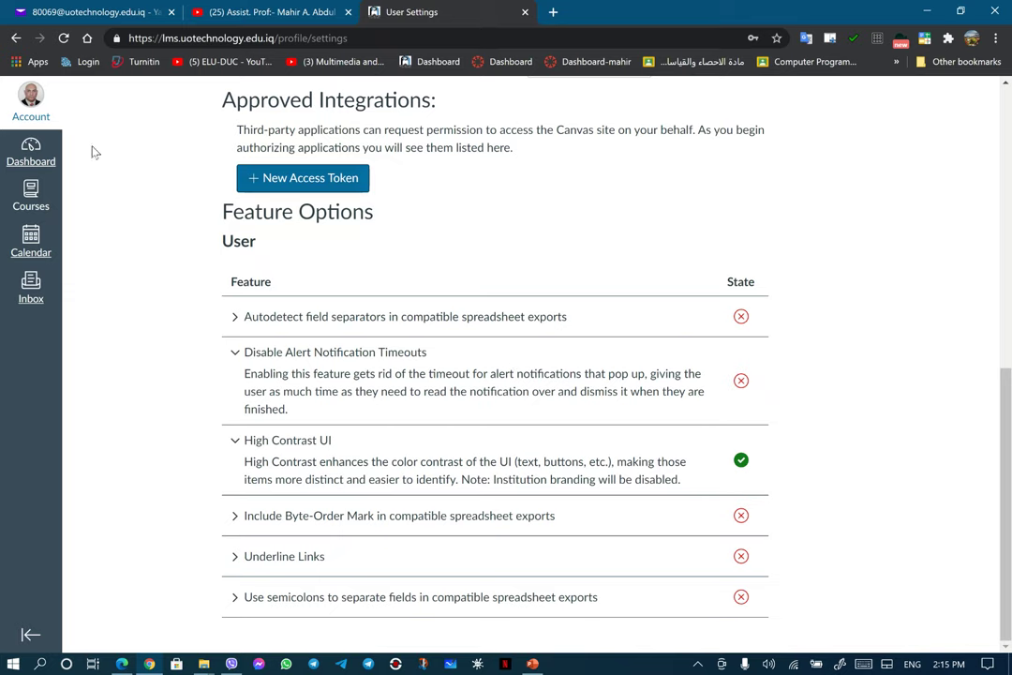
scroll(370, 307, "up", 4)
scroll(368, 301, "down", 7)
scroll(369, 301, "up", 7)
scroll(368, 301, "down", 3)
scroll(368, 312, "down", 3)
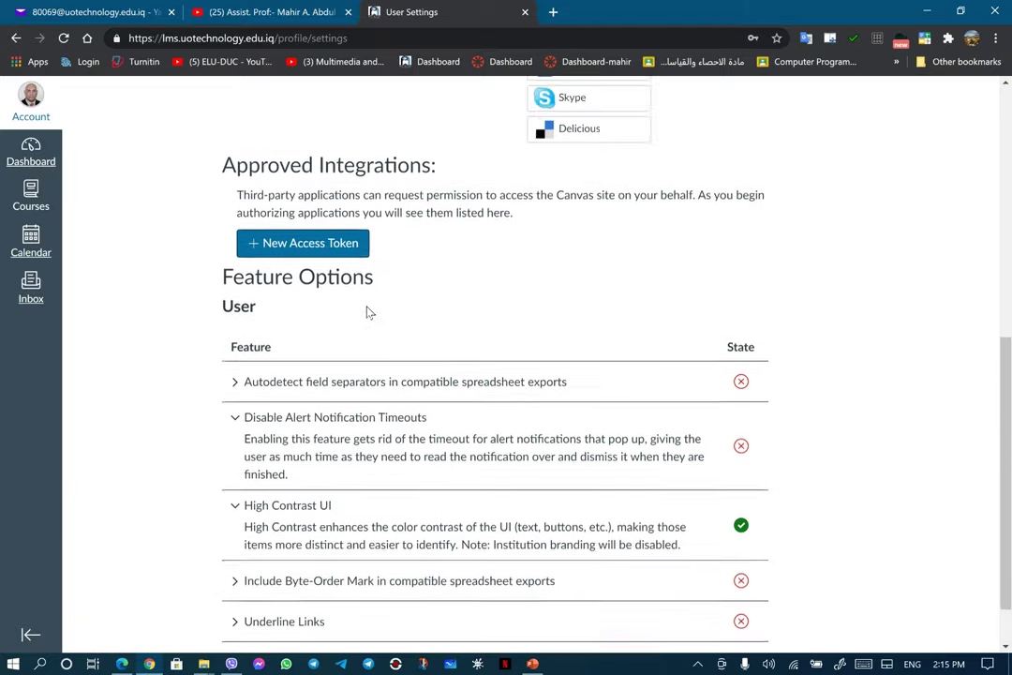
scroll(369, 312, "up", 5)
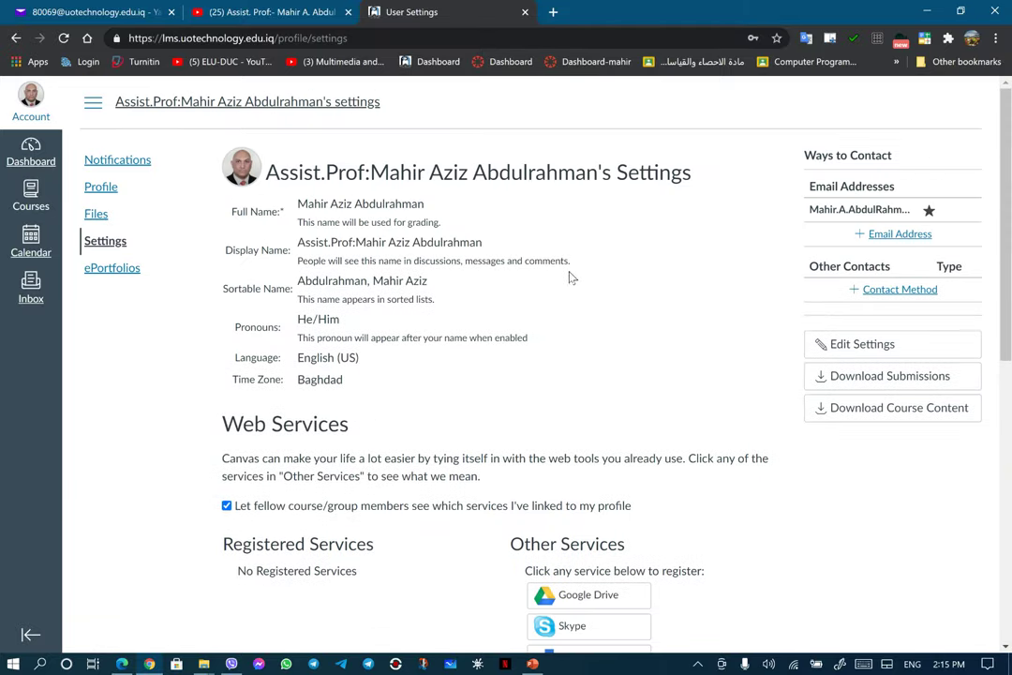
left_click(904, 236)
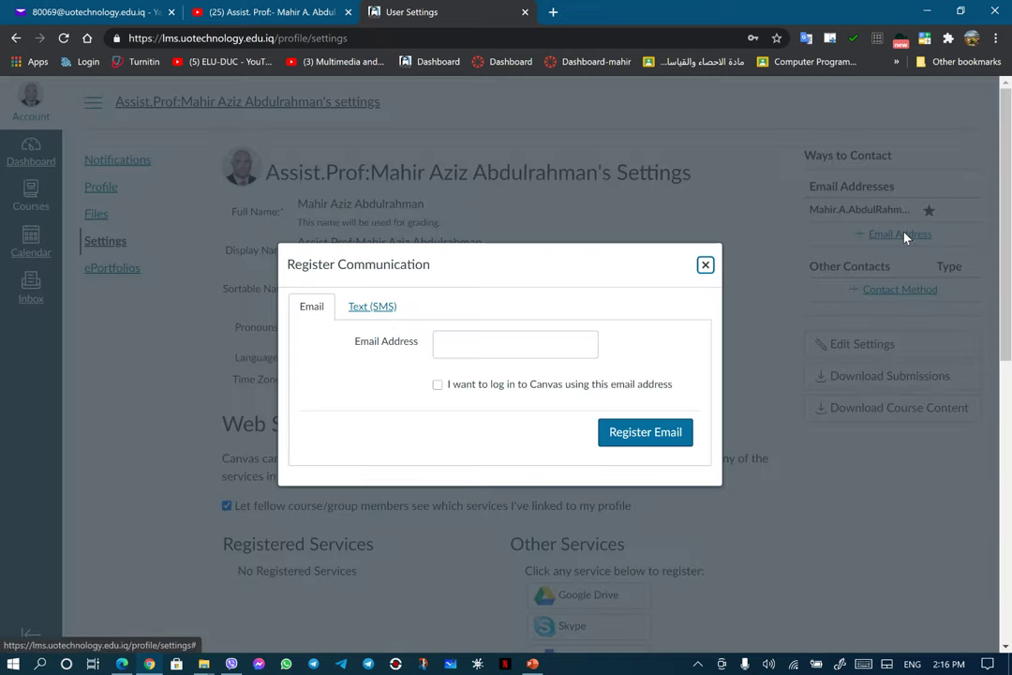
left_click(487, 351)
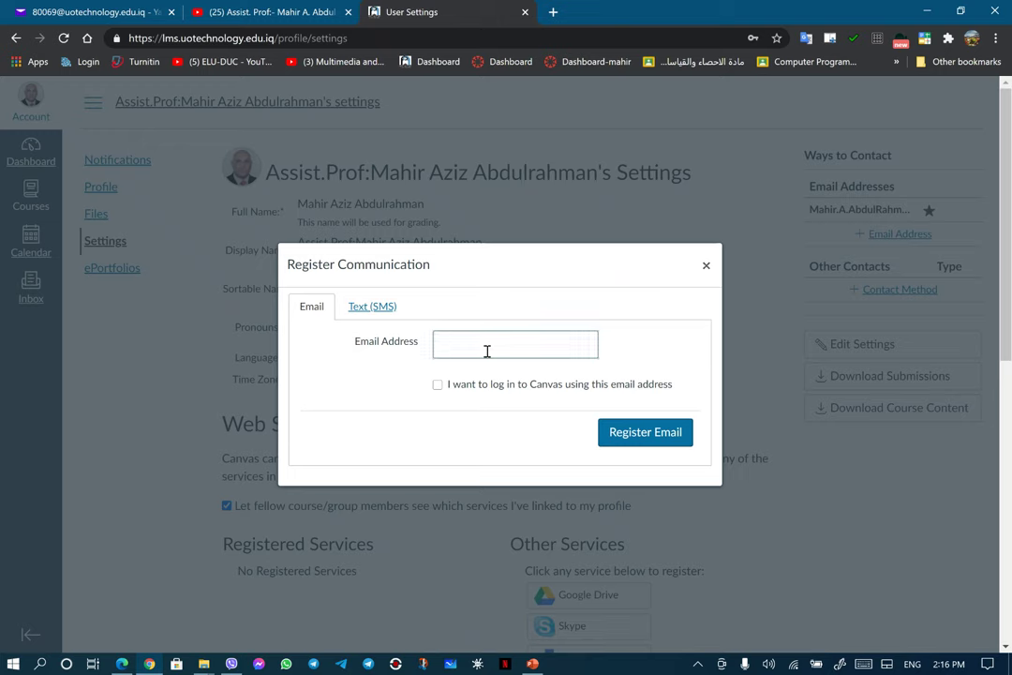
left_click(624, 437)
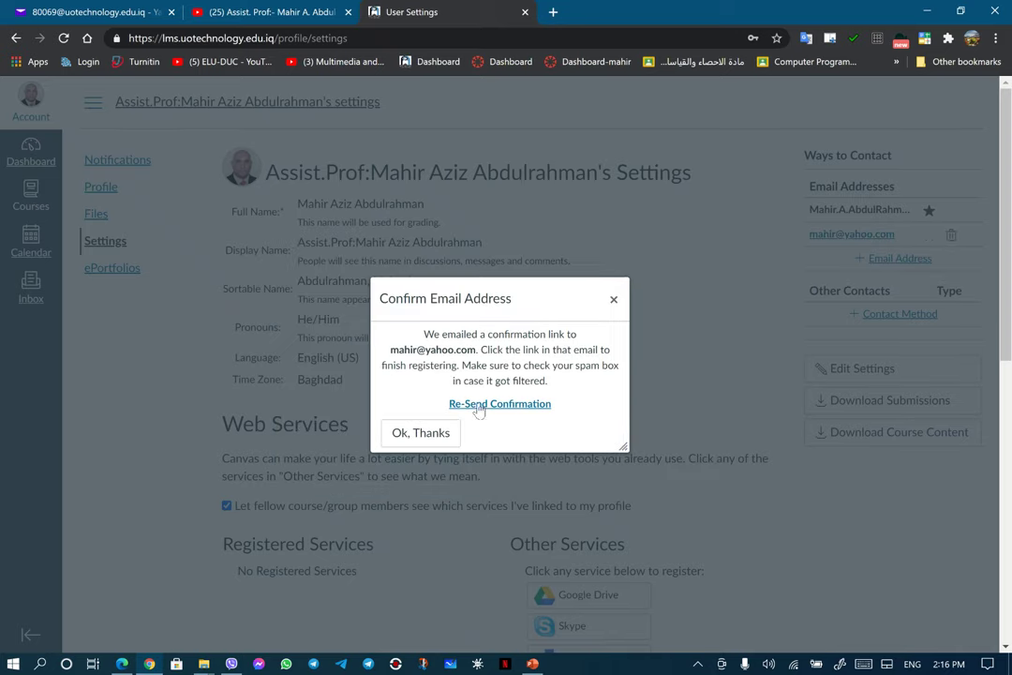
left_click(421, 433)
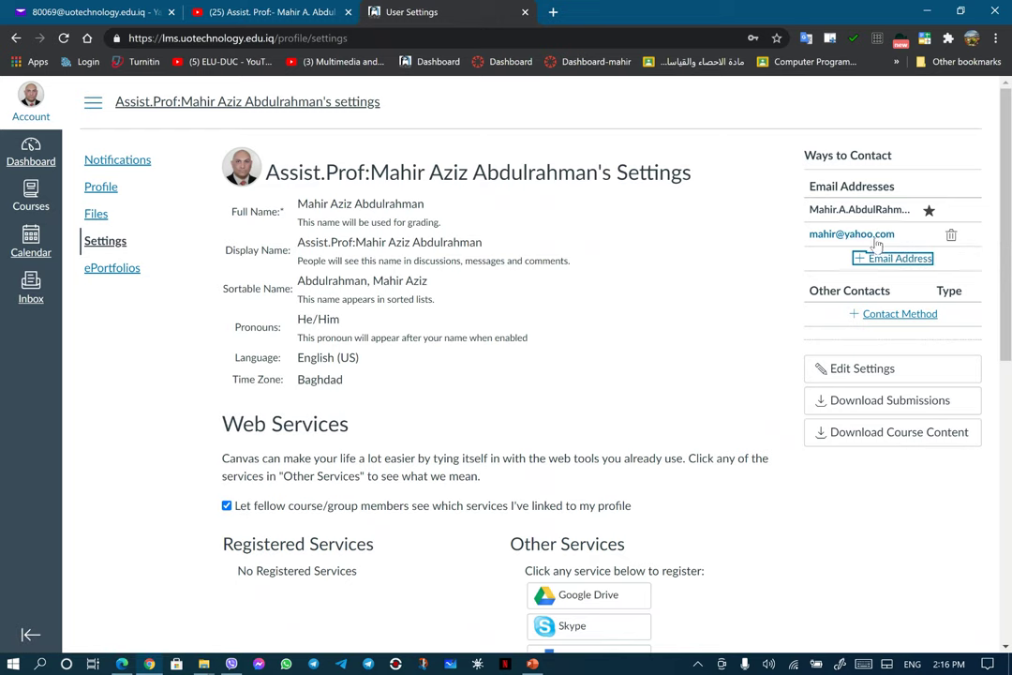
left_click(951, 239)
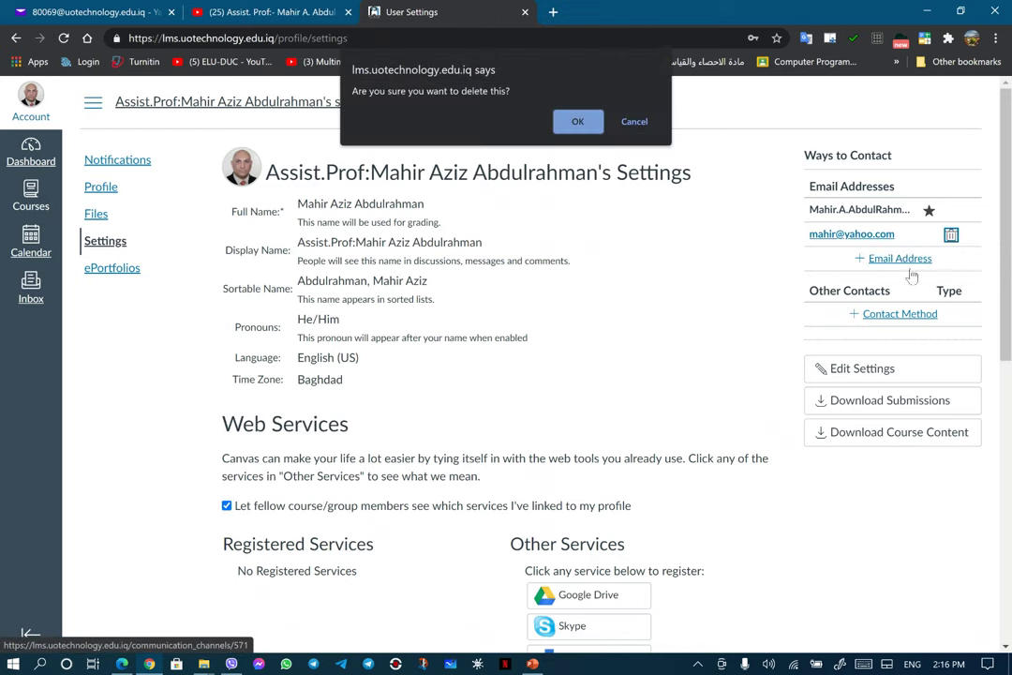
left_click(580, 120)
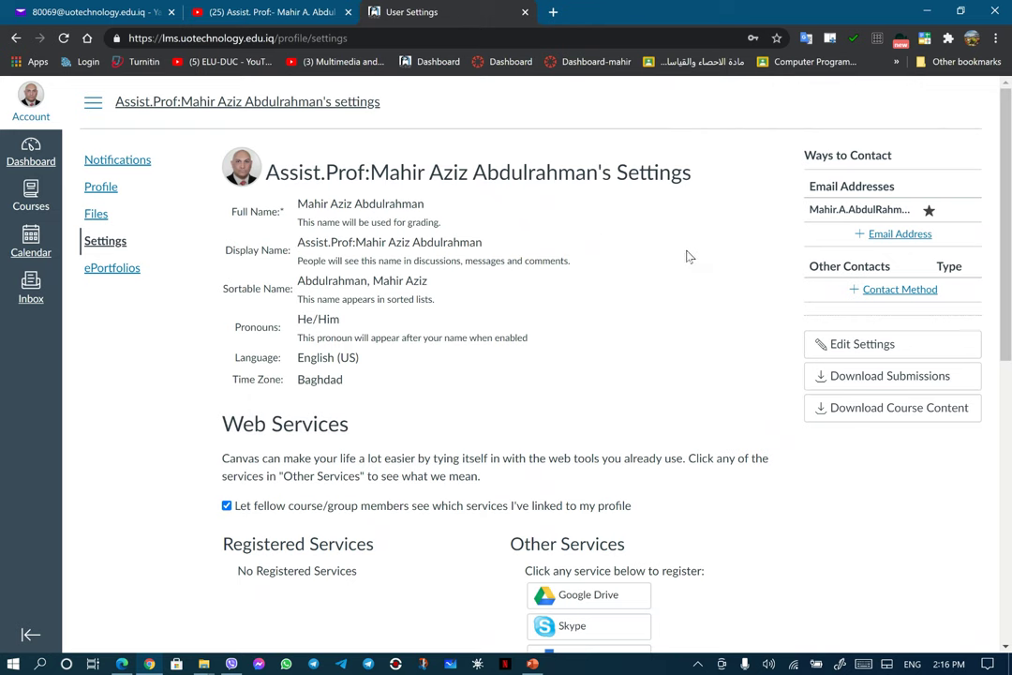
Step: Scroll the settings page, then go to the ePortfolios section of the settings menu
scroll(673, 302, "down", 6)
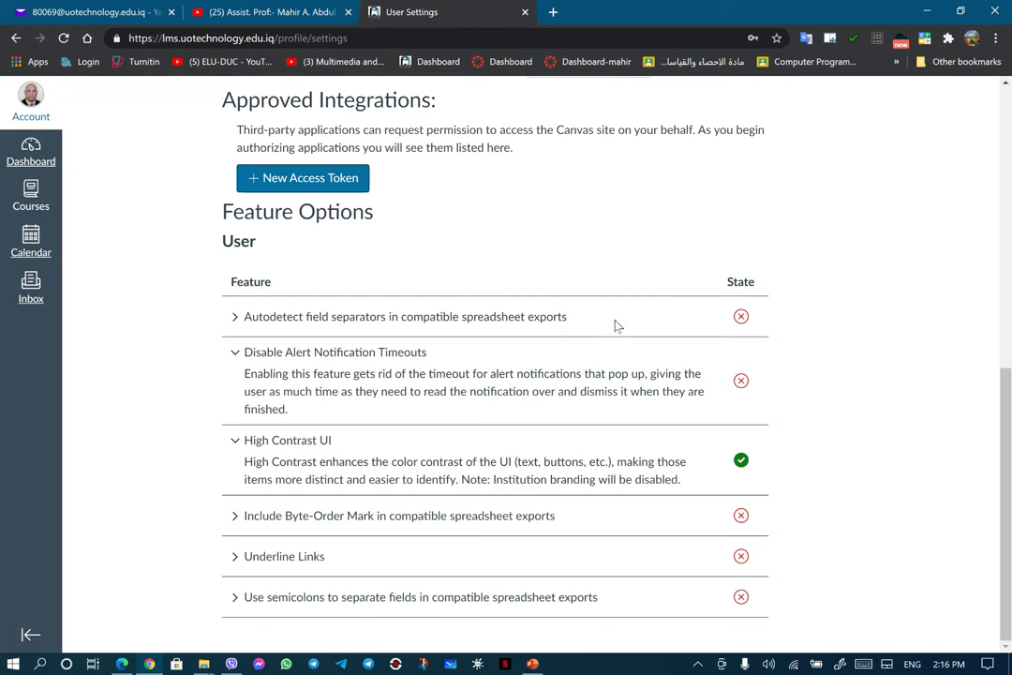
scroll(508, 309, "up", 10)
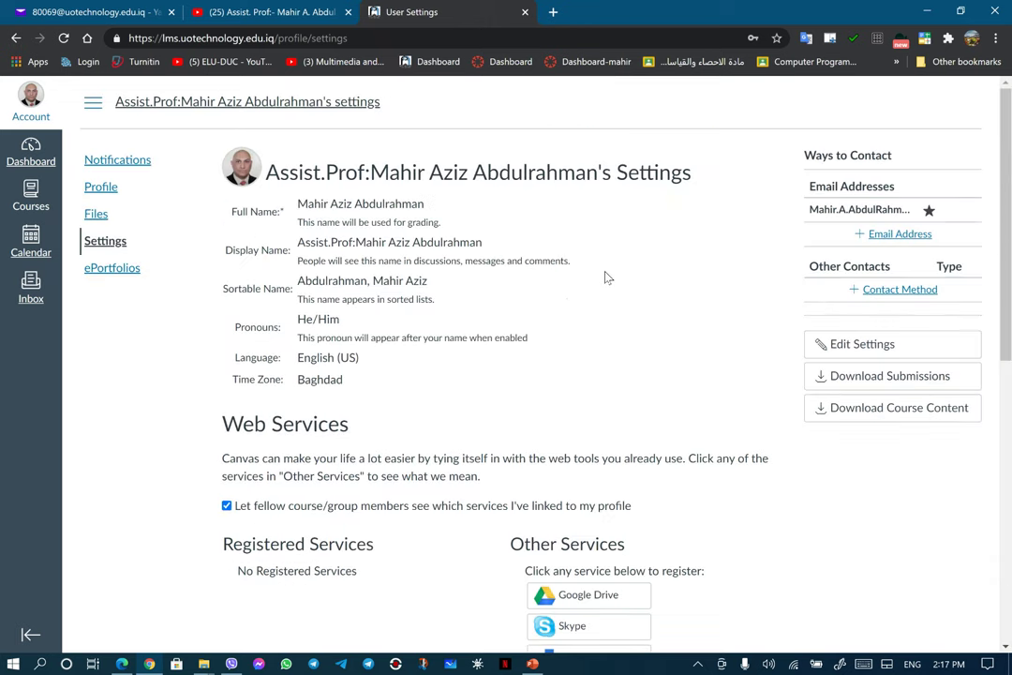
left_click(114, 270)
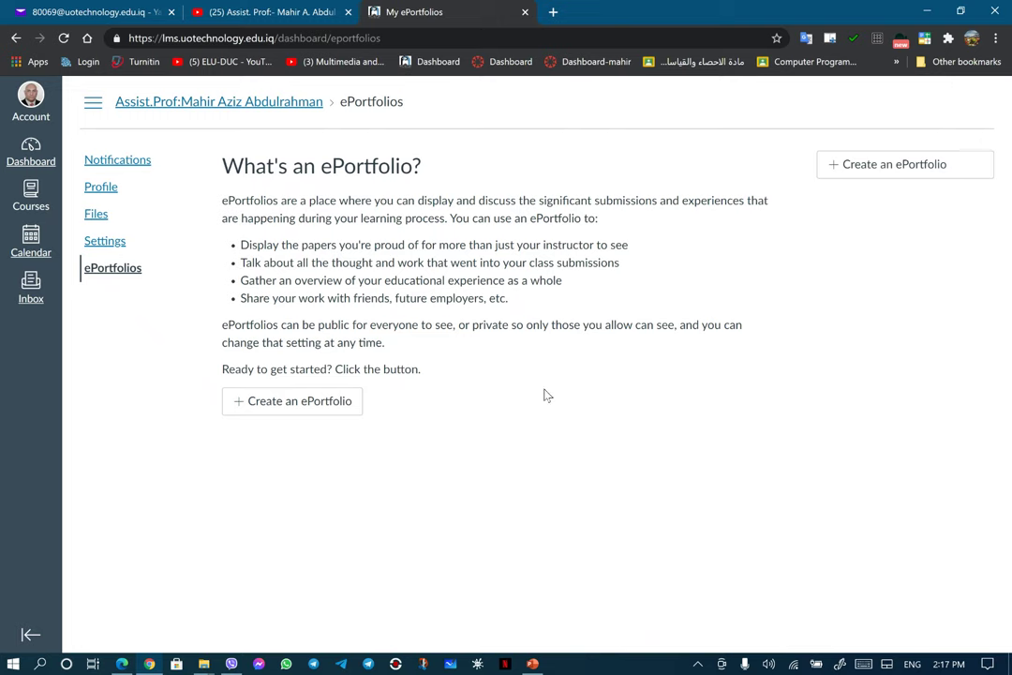
Step: Start a new ePortfolio named 'My Portfolio', then bring up the Account options
left_click(304, 400)
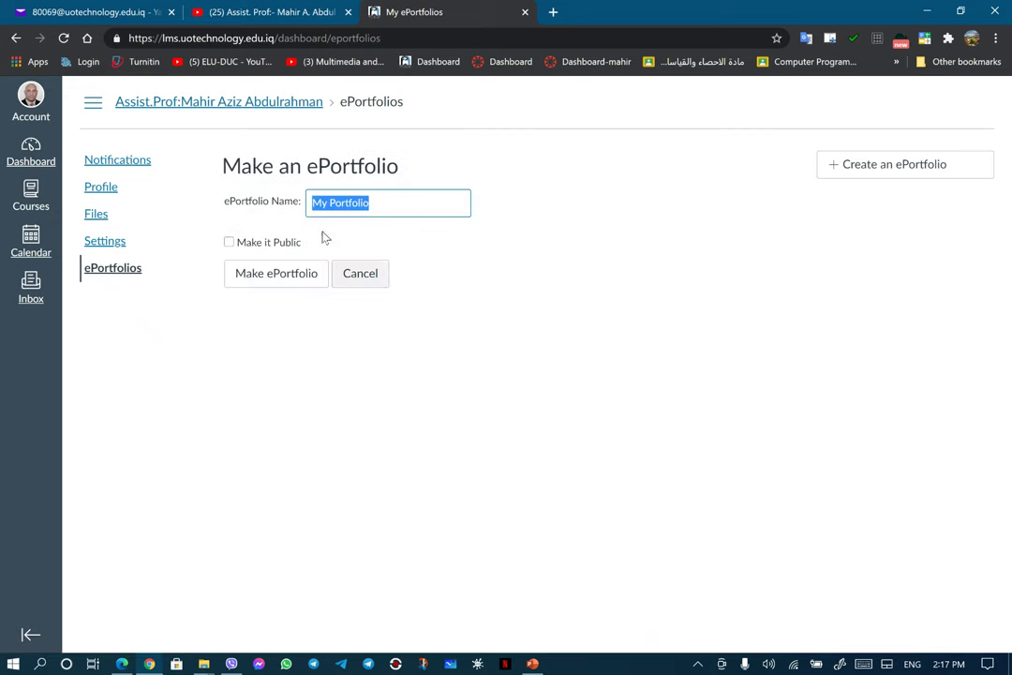
left_click(322, 277)
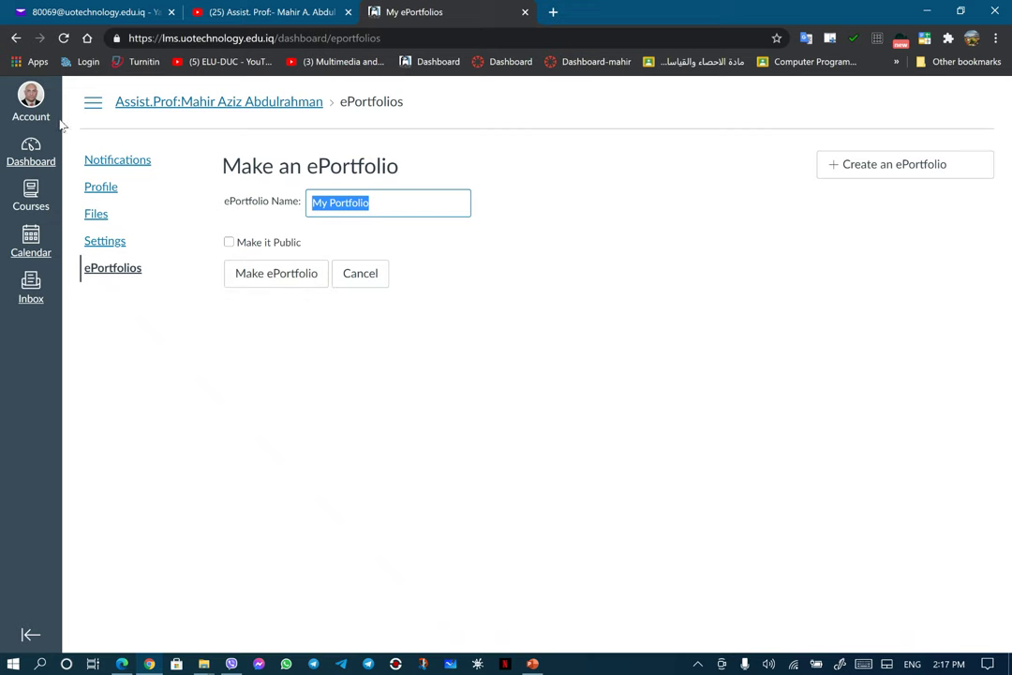
left_click(29, 106)
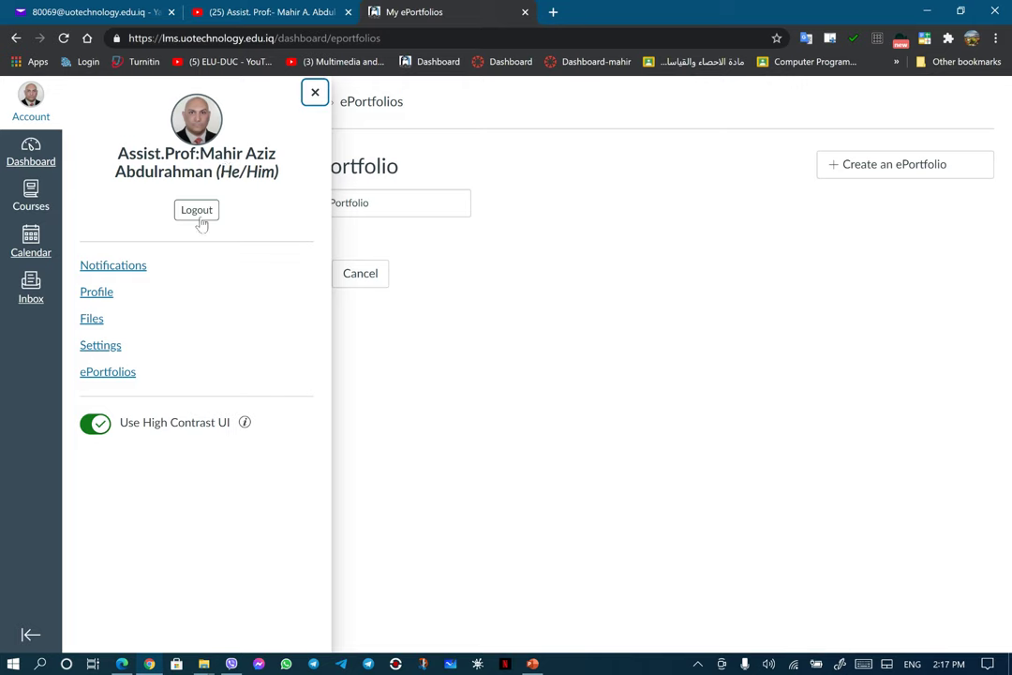
Step: Go back to the Dashboard and scroll through the University of Technology welcome announcement
left_click(31, 162)
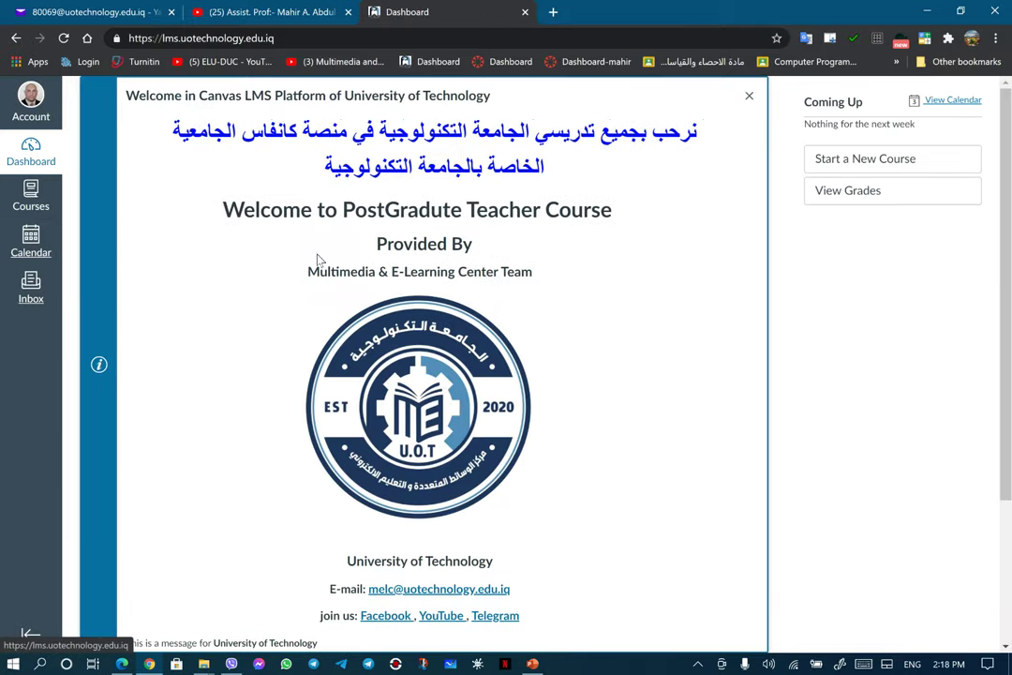
scroll(392, 293, "down", 2)
scroll(392, 293, "up", 2)
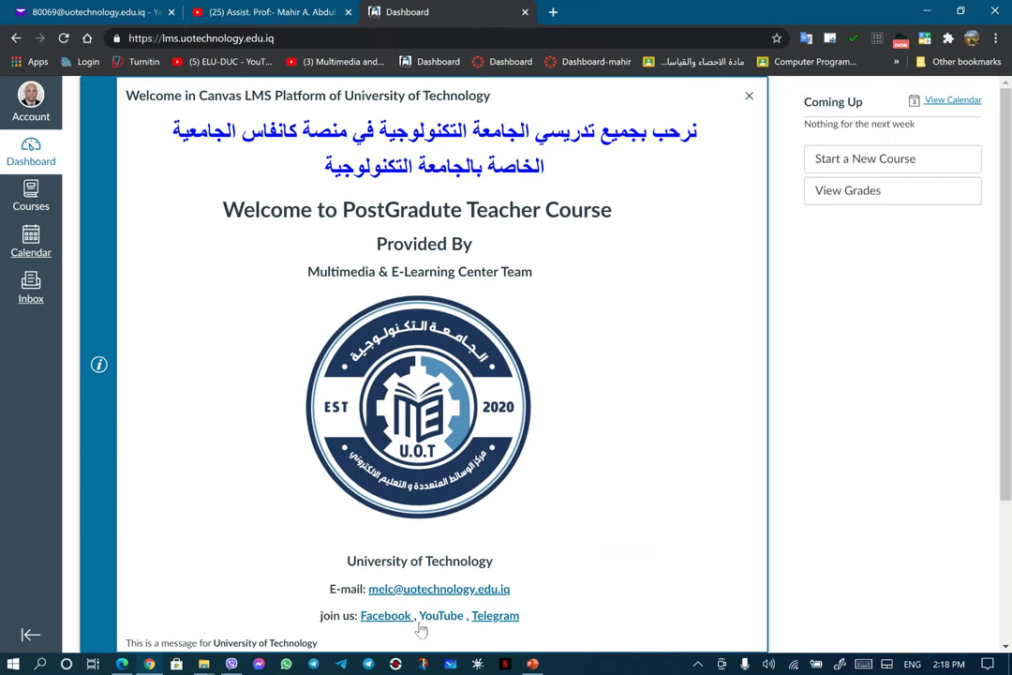
left_click(396, 662)
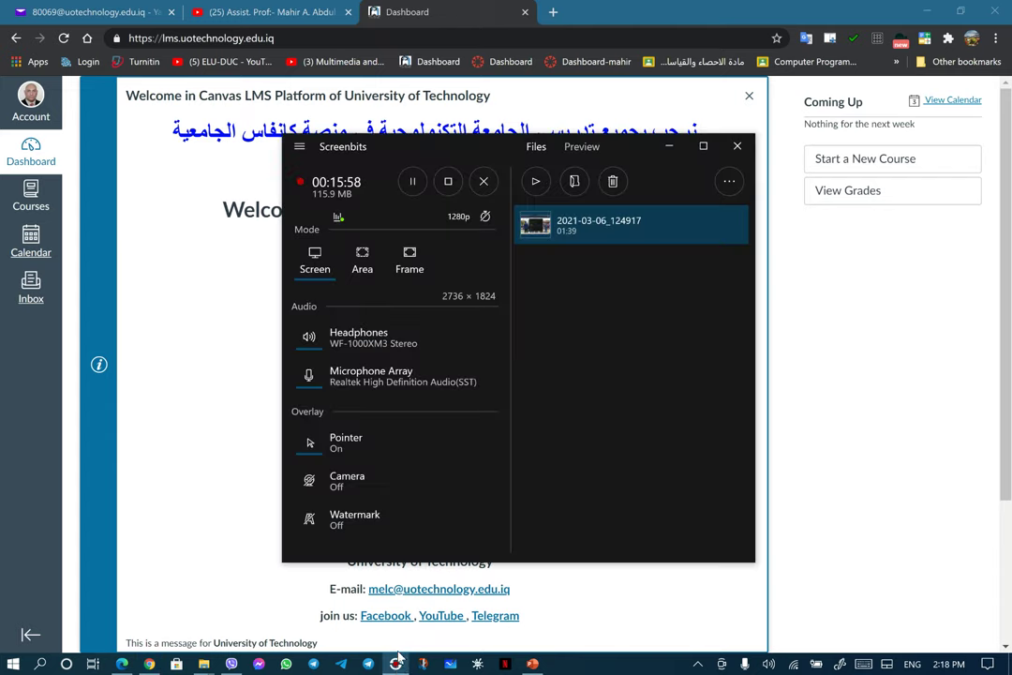